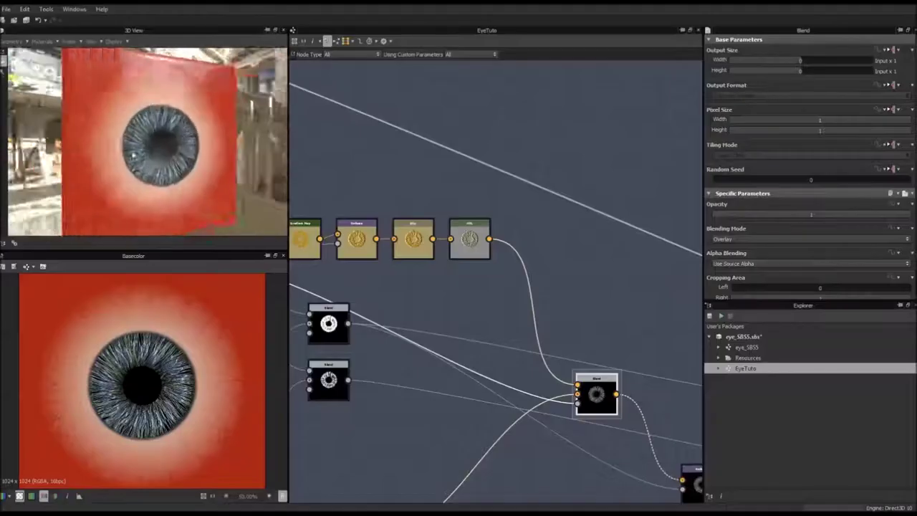
Replace the cube in the 3D view with the eye mesh from the package's Resources folder
{"action": "left_click_drag", "start_coordinate": [139, 152], "coordinate": [158, 164]}
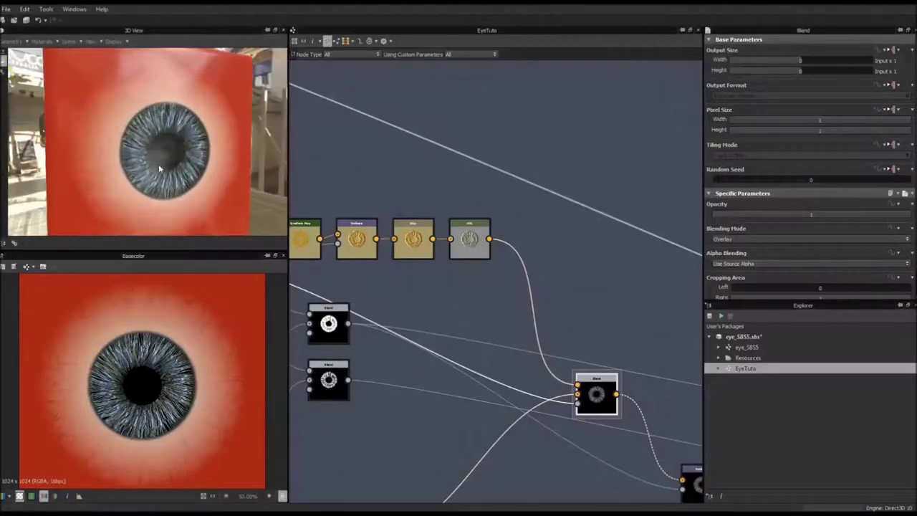
{"action": "scroll", "coordinate": [159, 167], "scroll_direction": "up", "scroll_amount": 3}
{"action": "scroll", "coordinate": [167, 168], "scroll_direction": "down", "scroll_amount": 3}
{"action": "left_click_drag", "start_coordinate": [168, 168], "coordinate": [187, 170]}
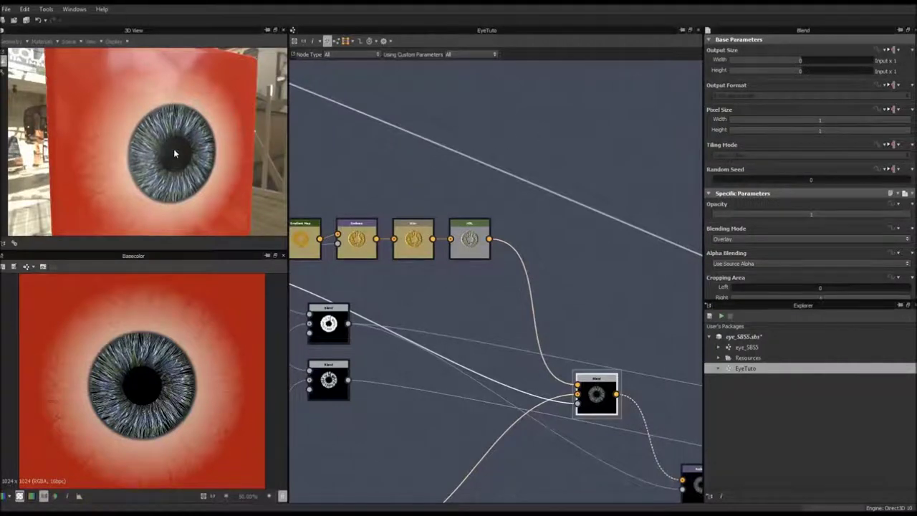
{"action": "mouse_move", "coordinate": [199, 163]}
{"action": "left_mouse_down"}
{"action": "mouse_move", "coordinate": [179, 159]}
{"action": "mouse_move", "coordinate": [185, 167]}
{"action": "left_mouse_up"}
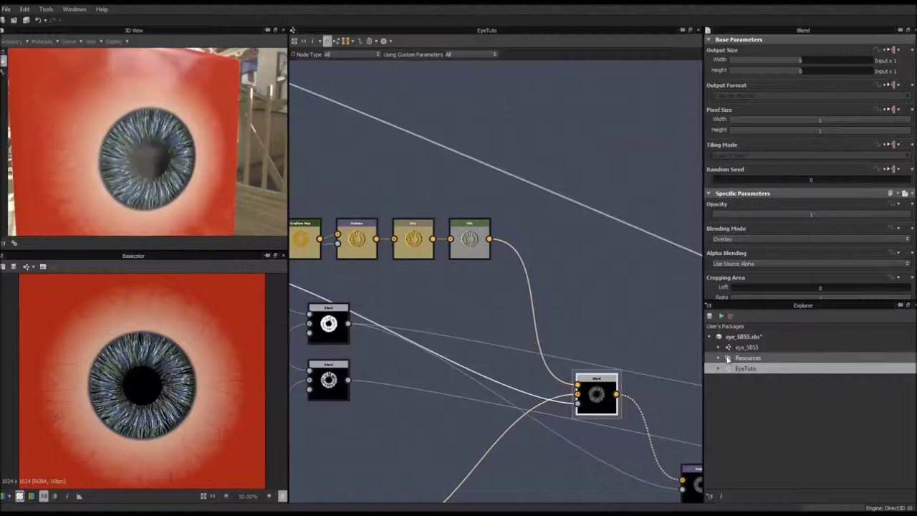
{"action": "left_click", "coordinate": [720, 359]}
{"action": "left_click_drag", "start_coordinate": [749, 369], "coordinate": [111, 136]}
{"action": "scroll", "coordinate": [121, 172], "scroll_direction": "down", "scroll_amount": 2}
{"action": "scroll", "coordinate": [114, 136], "scroll_direction": "up", "scroll_amount": 3}
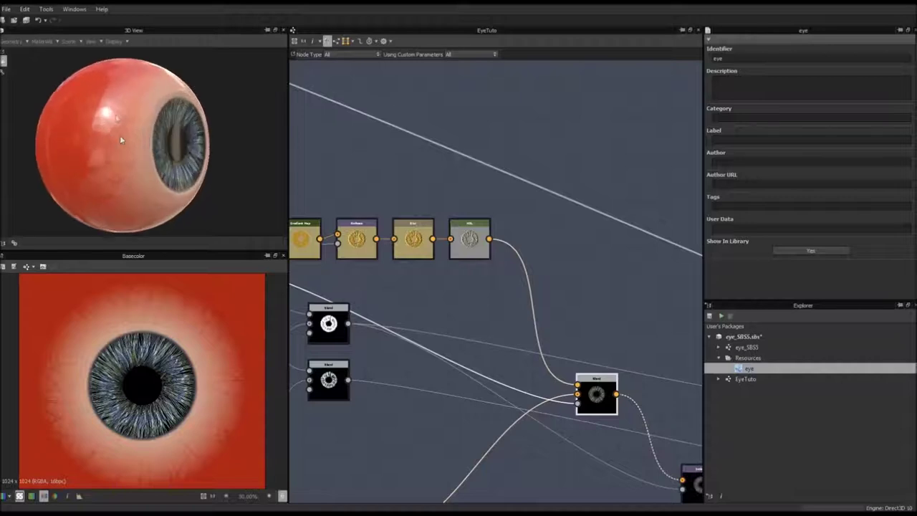
Inspect the textured iris and pupil on the eye mesh from the front and close up
{"action": "left_click_drag", "start_coordinate": [159, 193], "coordinate": [91, 193]}
{"action": "scroll", "coordinate": [155, 119], "scroll_direction": "up", "scroll_amount": 2}
{"action": "left_click_drag", "start_coordinate": [155, 121], "coordinate": [69, 194]}
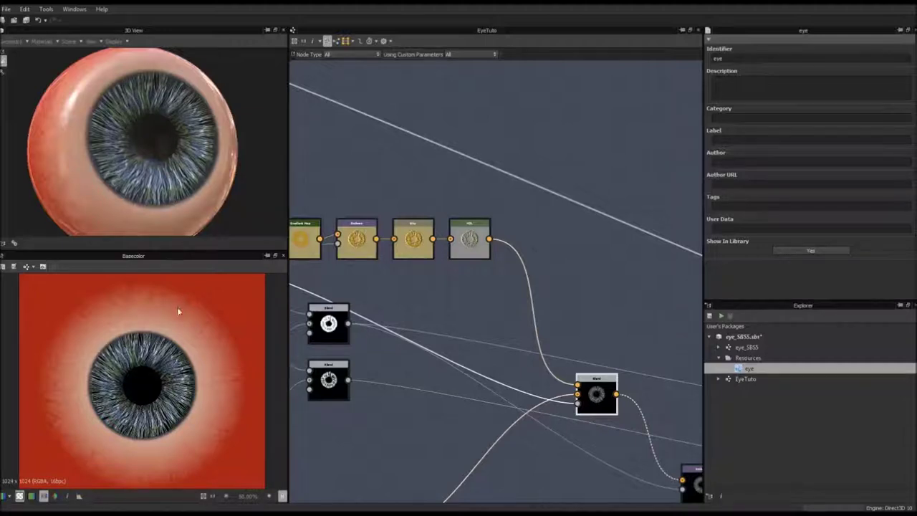
{"action": "left_click_drag", "start_coordinate": [131, 148], "coordinate": [153, 107]}
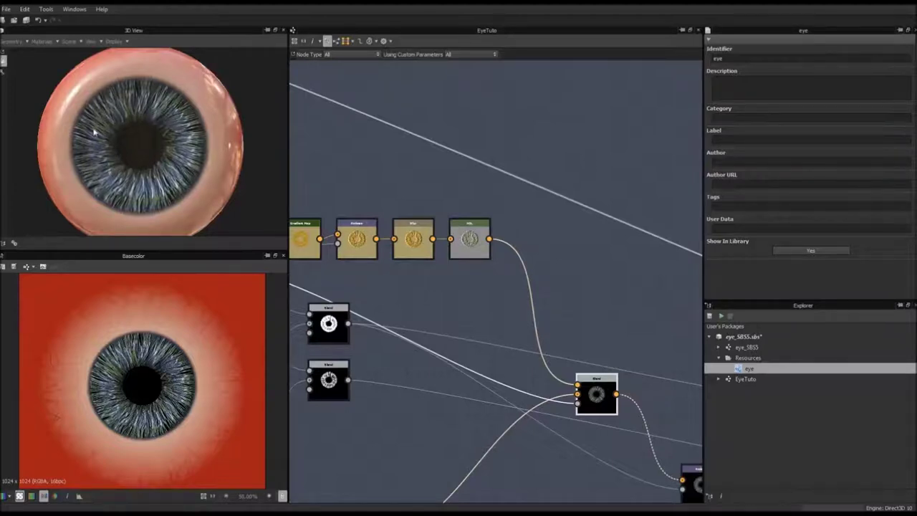
{"action": "scroll", "coordinate": [150, 133], "scroll_direction": "up", "scroll_amount": 6}
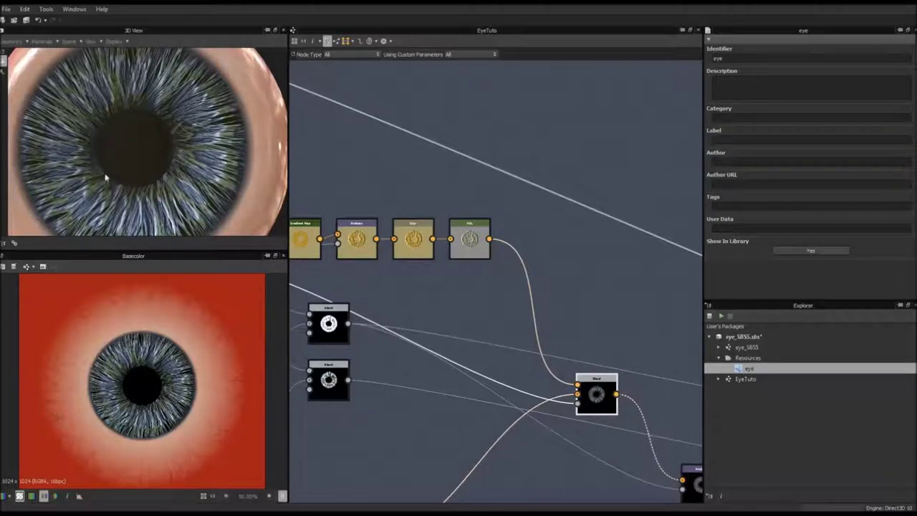
{"action": "scroll", "coordinate": [179, 147], "scroll_direction": "down", "scroll_amount": 5}
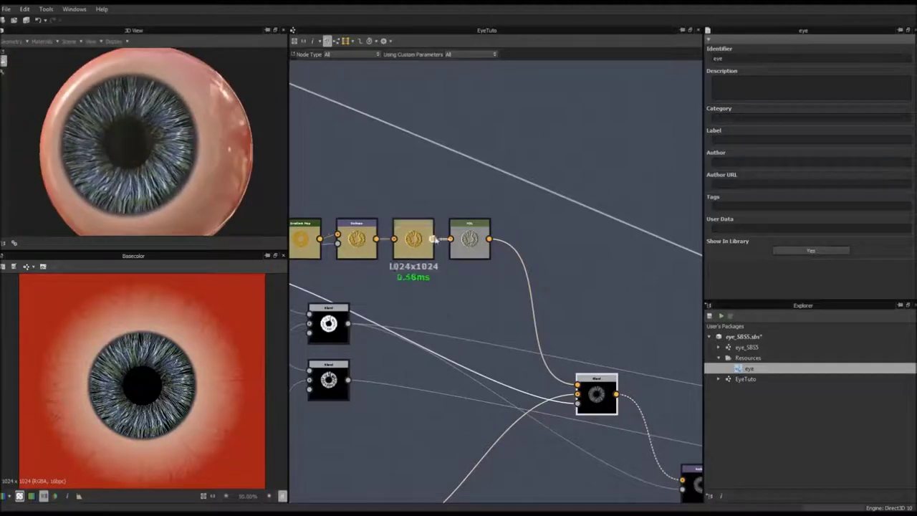
Look over the node graph from the iris colour chain to the White part frame and the combining Blend nodes
{"action": "scroll", "coordinate": [432, 238], "scroll_direction": "down", "scroll_amount": 4}
{"action": "middle_click_drag", "start_coordinate": [463, 254], "coordinate": [387, 232]}
{"action": "scroll", "coordinate": [387, 231], "scroll_direction": "down", "scroll_amount": 1}
{"action": "middle_click_drag", "start_coordinate": [536, 294], "coordinate": [401, 260]}
{"action": "scroll", "coordinate": [443, 268], "scroll_direction": "up", "scroll_amount": 1}
{"action": "scroll", "coordinate": [442, 266], "scroll_direction": "up", "scroll_amount": 4}
{"action": "scroll", "coordinate": [407, 247], "scroll_direction": "down", "scroll_amount": 5}
{"action": "middle_click_drag", "start_coordinate": [407, 247], "coordinate": [465, 258]}
{"action": "scroll", "coordinate": [474, 254], "scroll_direction": "up", "scroll_amount": 3}
{"action": "scroll", "coordinate": [474, 254], "scroll_direction": "down", "scroll_amount": 1}
{"action": "scroll", "coordinate": [483, 260], "scroll_direction": "down", "scroll_amount": 3}
{"action": "scroll", "coordinate": [576, 270], "scroll_direction": "up", "scroll_amount": 5}
{"action": "scroll", "coordinate": [638, 304], "scroll_direction": "down", "scroll_amount": 3}
{"action": "middle_click_drag", "start_coordinate": [638, 304], "coordinate": [565, 243]}
{"action": "scroll", "coordinate": [512, 270], "scroll_direction": "down", "scroll_amount": 4}
{"action": "scroll", "coordinate": [444, 366], "scroll_direction": "down", "scroll_amount": 1}
{"action": "middle_click_drag", "start_coordinate": [444, 366], "coordinate": [526, 295]}
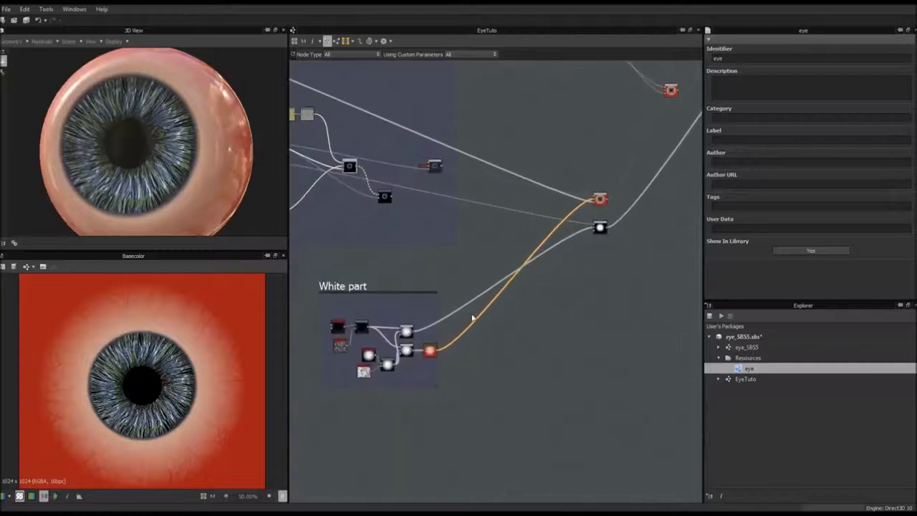
Preview the Blend node at the end of the Iris frame in the 2D view
{"action": "middle_click_drag", "start_coordinate": [466, 176], "coordinate": [566, 249]}
{"action": "scroll", "coordinate": [444, 247], "scroll_direction": "up", "scroll_amount": 2}
{"action": "scroll", "coordinate": [445, 247], "scroll_direction": "up", "scroll_amount": 1}
{"action": "scroll", "coordinate": [561, 253], "scroll_direction": "down", "scroll_amount": 2}
{"action": "middle_click_drag", "start_coordinate": [439, 229], "coordinate": [527, 235]}
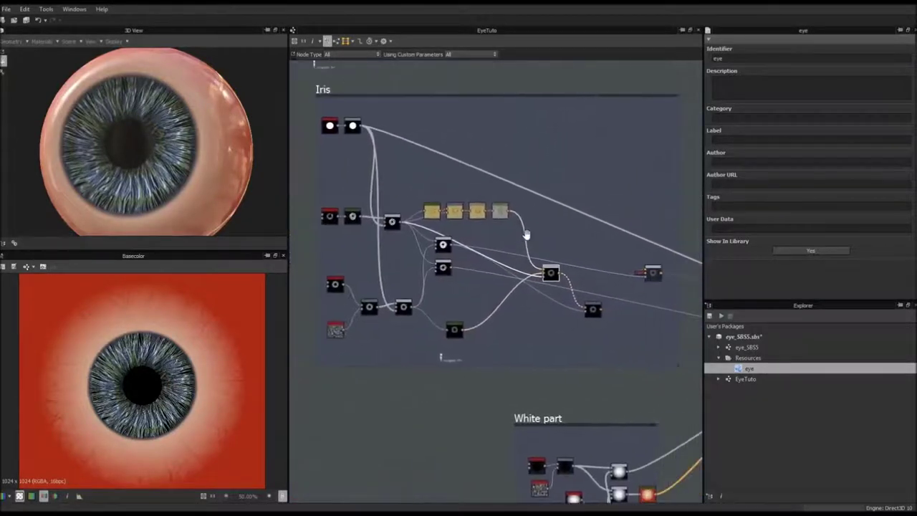
{"action": "middle_click_drag", "start_coordinate": [618, 342], "coordinate": [326, 346]}
{"action": "scroll", "coordinate": [470, 332], "scroll_direction": "up", "scroll_amount": 3}
{"action": "scroll", "coordinate": [521, 320], "scroll_direction": "down", "scroll_amount": 2}
{"action": "middle_click_drag", "start_coordinate": [403, 287], "coordinate": [609, 341]}
{"action": "scroll", "coordinate": [394, 263], "scroll_direction": "up", "scroll_amount": 4}
{"action": "double_click", "coordinate": [385, 247]}
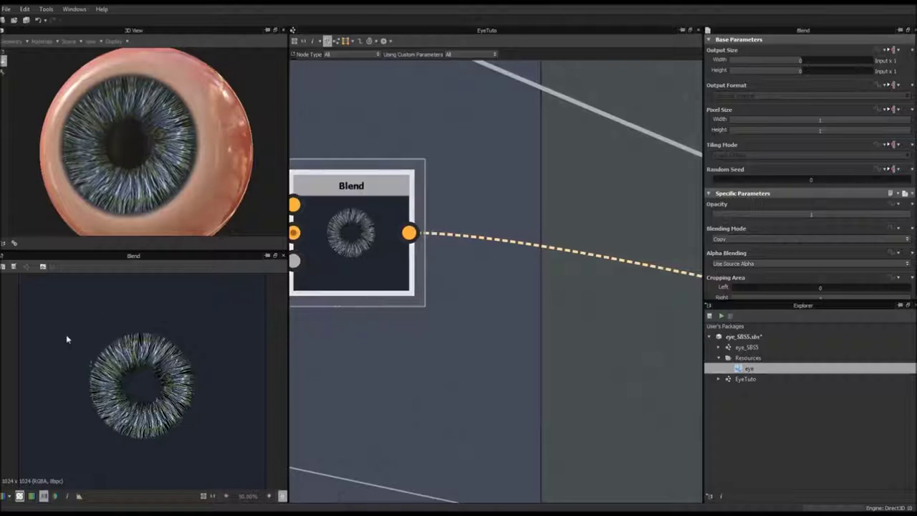
Examine the Blend node that combines the iris with the white part and trace its connections back to the Iris frame
{"action": "middle_click_drag", "start_coordinate": [633, 301], "coordinate": [483, 289]}
{"action": "scroll", "coordinate": [483, 290], "scroll_direction": "down", "scroll_amount": 3}
{"action": "middle_click_drag", "start_coordinate": [606, 303], "coordinate": [346, 261]}
{"action": "middle_click_drag", "start_coordinate": [602, 277], "coordinate": [435, 196]}
{"action": "scroll", "coordinate": [480, 222], "scroll_direction": "up", "scroll_amount": 3}
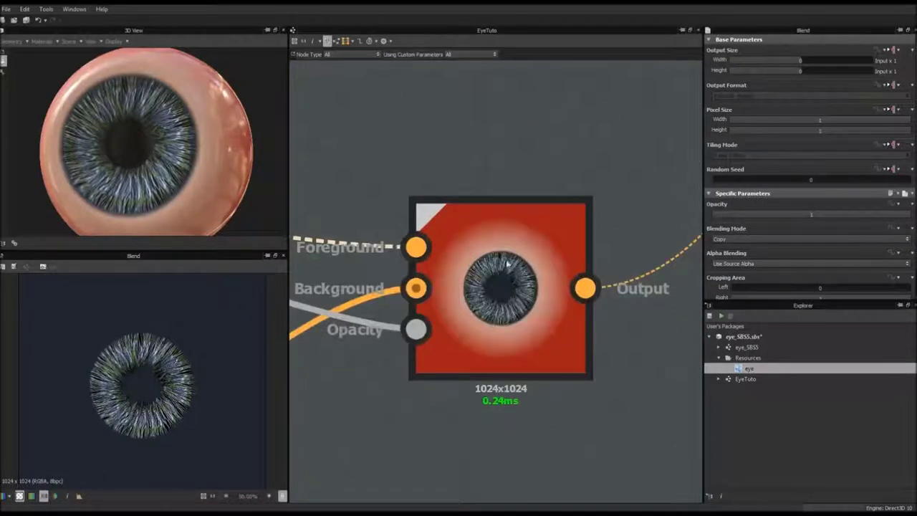
{"action": "scroll", "coordinate": [563, 161], "scroll_direction": "down", "scroll_amount": 4}
{"action": "middle_click_drag", "start_coordinate": [586, 83], "coordinate": [546, 162]}
{"action": "scroll", "coordinate": [403, 303], "scroll_direction": "down", "scroll_amount": 4}
{"action": "scroll", "coordinate": [548, 154], "scroll_direction": "down", "scroll_amount": 2}
{"action": "scroll", "coordinate": [506, 168], "scroll_direction": "up", "scroll_amount": 2}
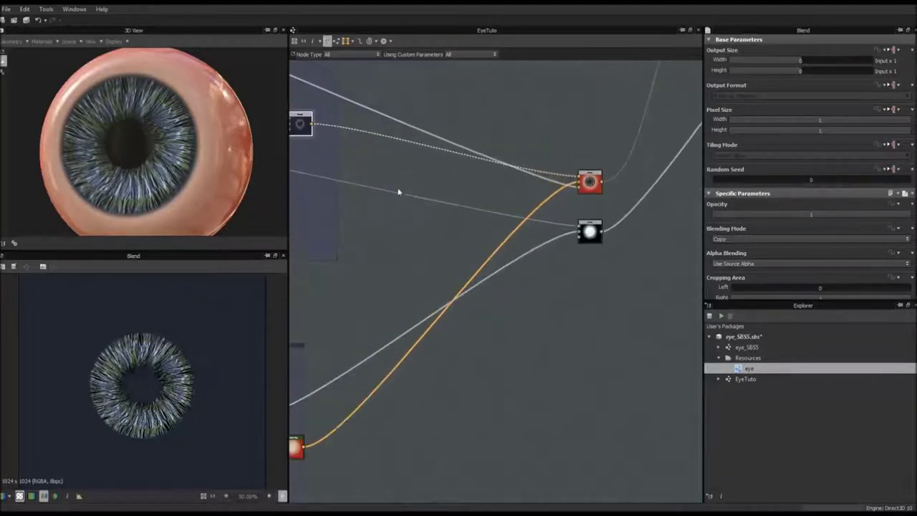
{"action": "middle_click_drag", "start_coordinate": [371, 201], "coordinate": [582, 278]}
{"action": "scroll", "coordinate": [193, 143], "scroll_direction": "up", "scroll_amount": 3}
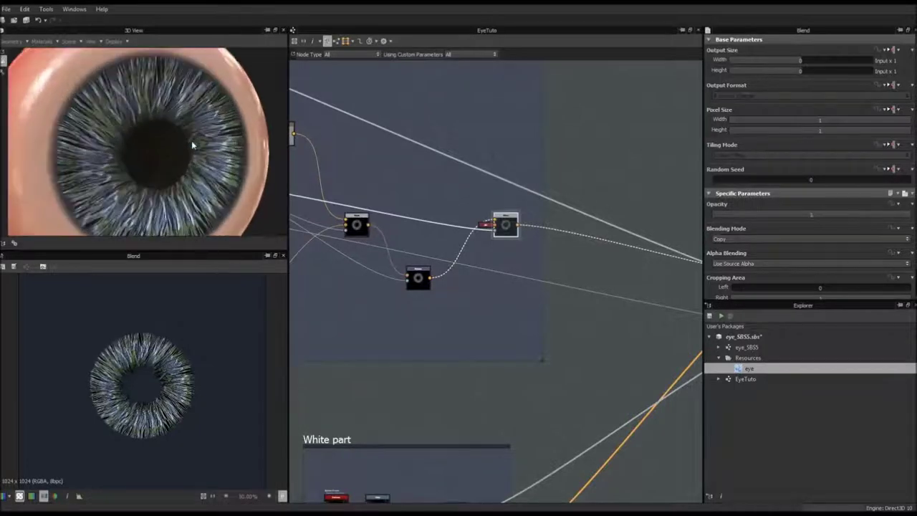
Preview the HSL and Blur nodes of the iris colour chain and check the iris on the eye mesh
{"action": "middle_click_drag", "start_coordinate": [363, 198], "coordinate": [468, 253]}
{"action": "scroll", "coordinate": [401, 209], "scroll_direction": "up", "scroll_amount": 3}
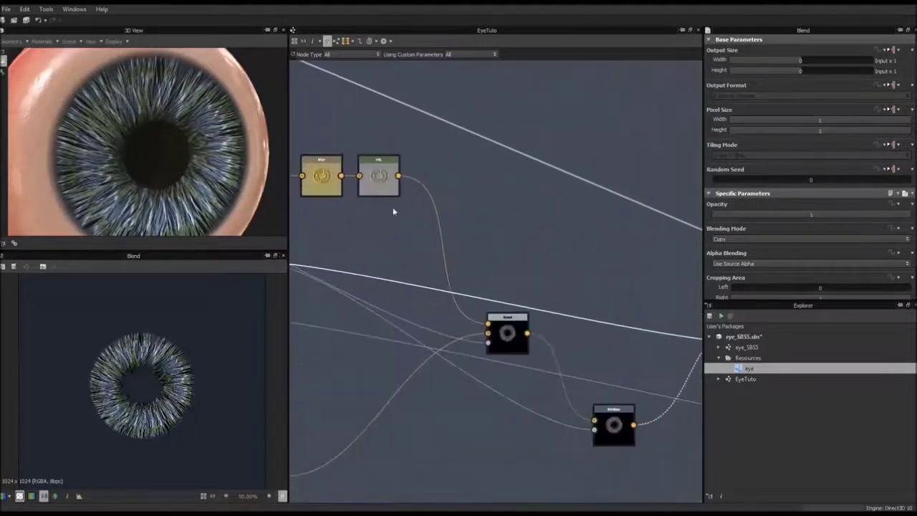
{"action": "middle_click_drag", "start_coordinate": [366, 204], "coordinate": [458, 223]}
{"action": "double_click", "coordinate": [471, 197]}
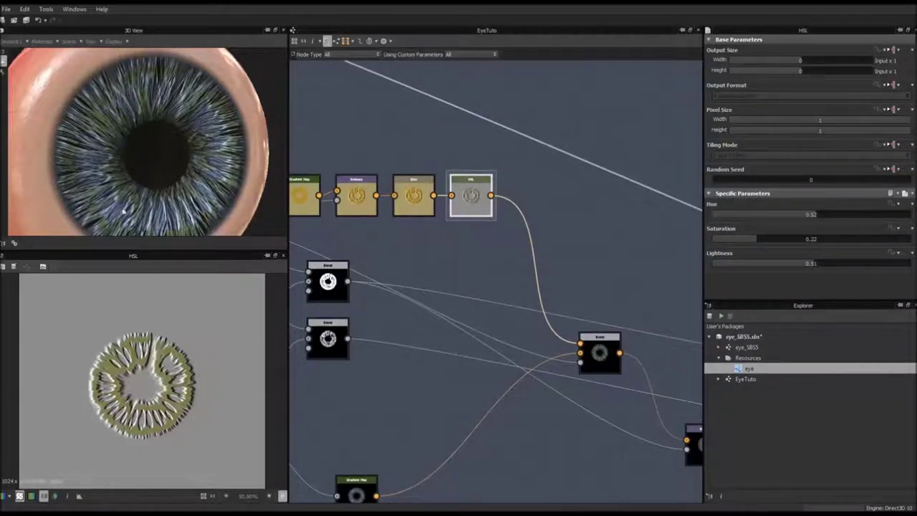
{"action": "double_click", "coordinate": [414, 203]}
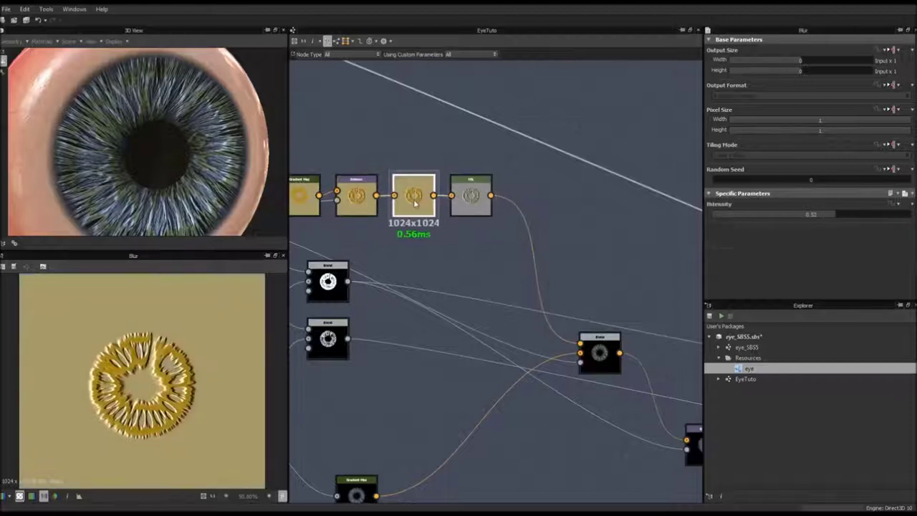
{"action": "double_click", "coordinate": [471, 199]}
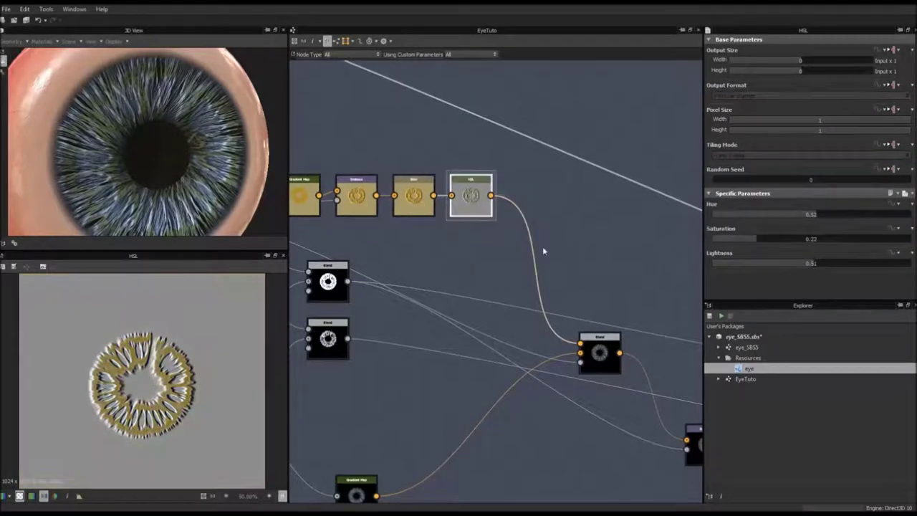
{"action": "left_click_drag", "start_coordinate": [217, 194], "coordinate": [203, 185]}
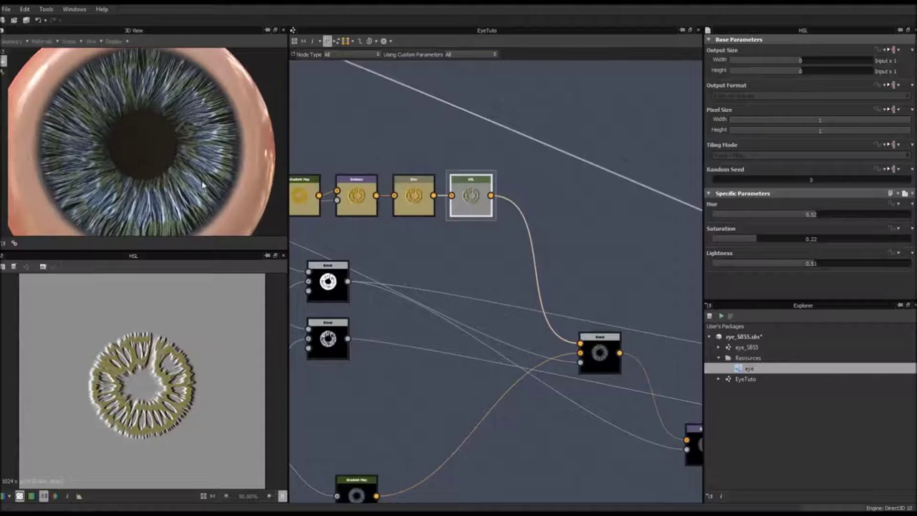
Set the Blend node fed by the HSL node to Copy blending mode with an opacity of 0.61
{"action": "double_click", "coordinate": [613, 349]}
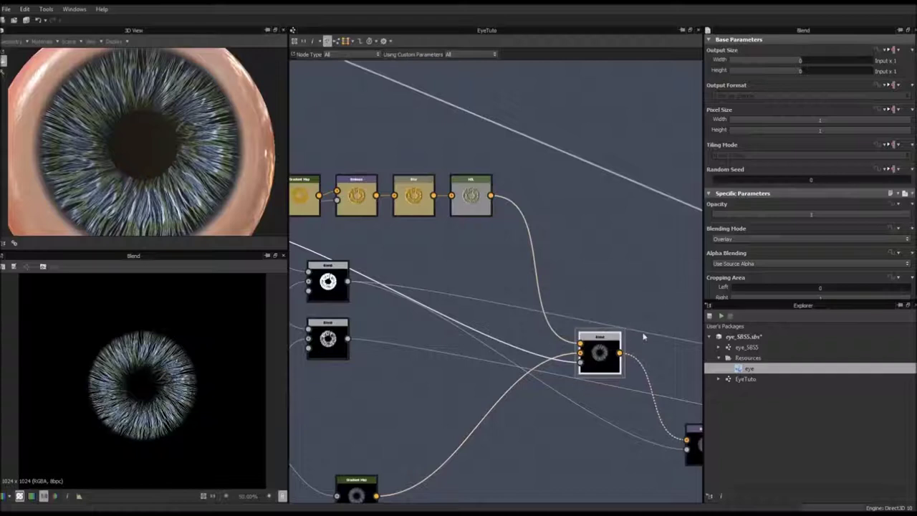
{"action": "left_click_drag", "start_coordinate": [172, 157], "coordinate": [174, 162]}
{"action": "left_click", "coordinate": [742, 239]}
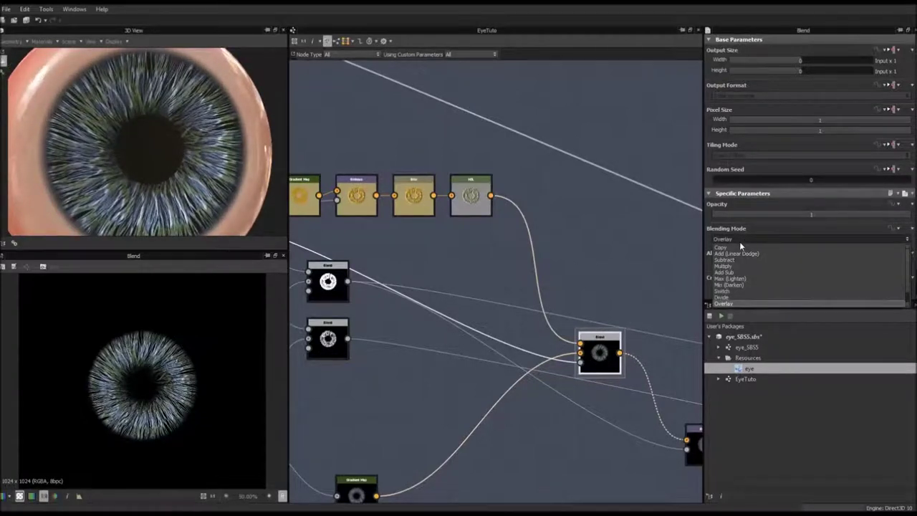
{"action": "left_click", "coordinate": [736, 251]}
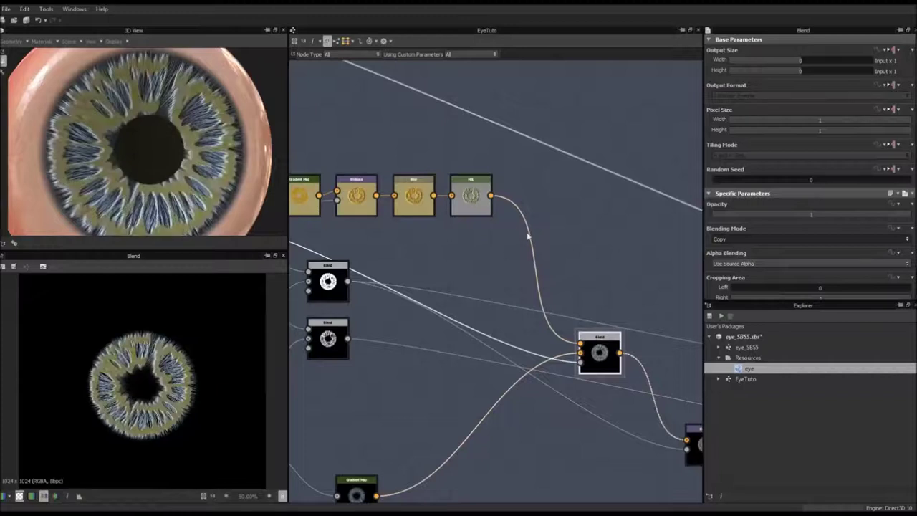
{"action": "mouse_move", "coordinate": [846, 216]}
{"action": "left_mouse_down"}
{"action": "mouse_move", "coordinate": [803, 216]}
{"action": "mouse_move", "coordinate": [833, 219]}
{"action": "left_mouse_up"}
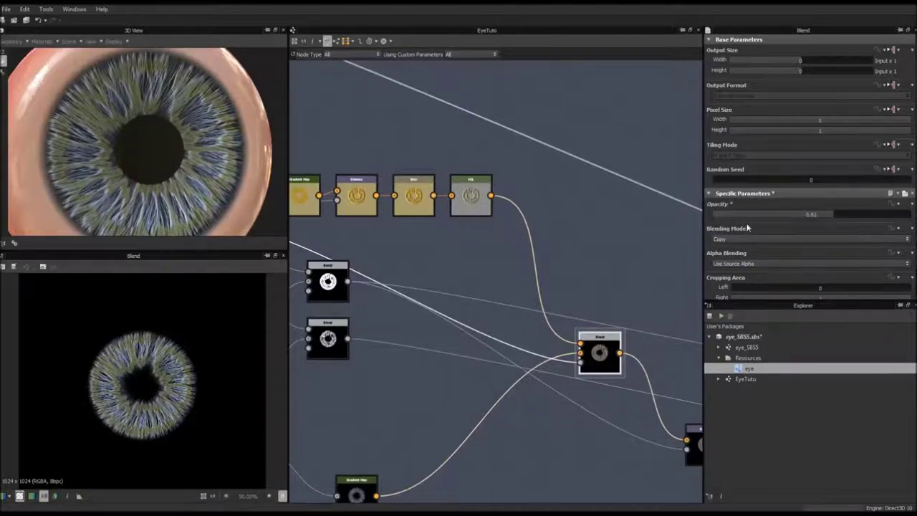
Examine the adjusted iris colours on the eye mesh both from a distance and close up
{"action": "scroll", "coordinate": [497, 329], "scroll_direction": "down", "scroll_amount": 2}
{"action": "scroll", "coordinate": [477, 325], "scroll_direction": "up", "scroll_amount": 1}
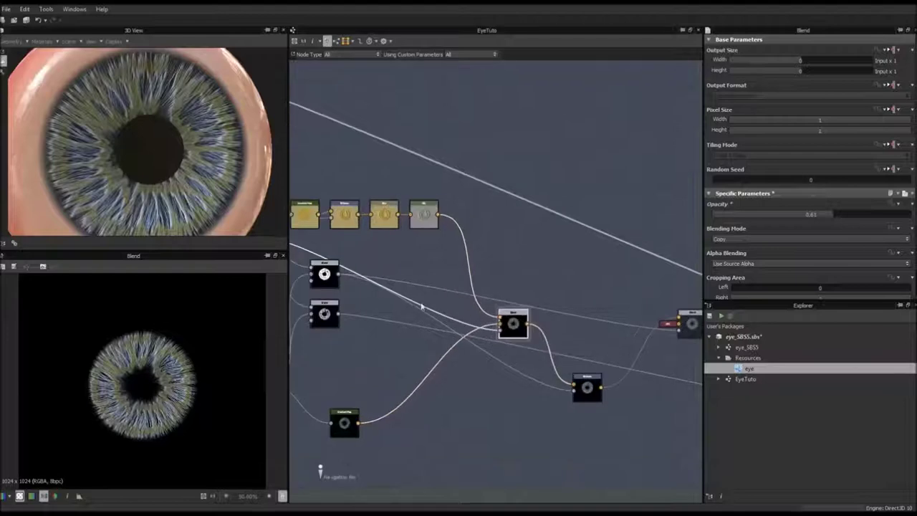
{"action": "scroll", "coordinate": [427, 308], "scroll_direction": "up", "scroll_amount": 1}
{"action": "left_click_drag", "start_coordinate": [148, 169], "coordinate": [117, 168]}
{"action": "scroll", "coordinate": [119, 169], "scroll_direction": "down", "scroll_amount": 3}
{"action": "scroll", "coordinate": [119, 169], "scroll_direction": "up", "scroll_amount": 2}
{"action": "scroll", "coordinate": [126, 156], "scroll_direction": "up", "scroll_amount": 2}
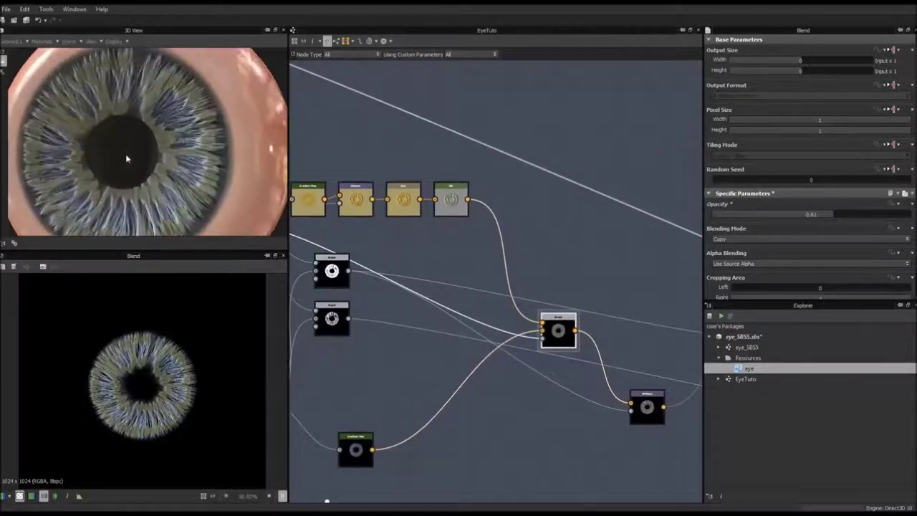
{"action": "scroll", "coordinate": [82, 144], "scroll_direction": "down", "scroll_amount": 2}
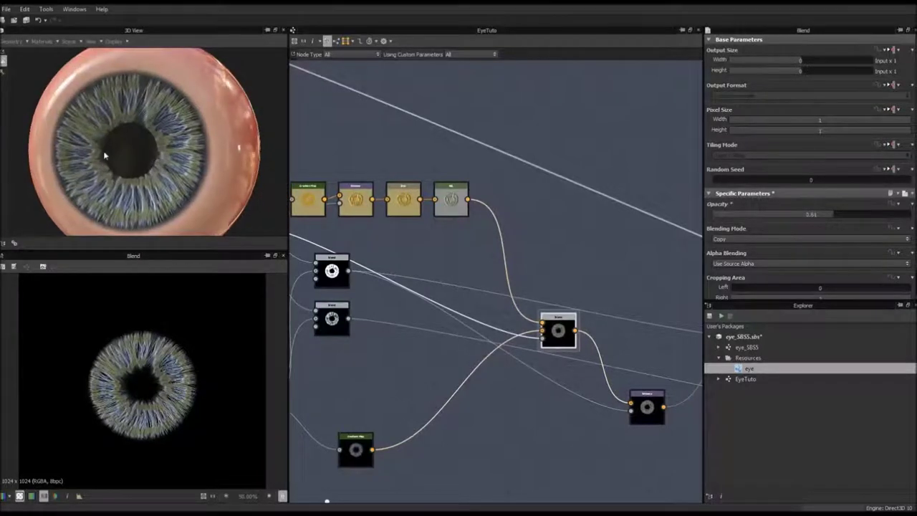
{"action": "scroll", "coordinate": [124, 151], "scroll_direction": "up", "scroll_amount": 4}
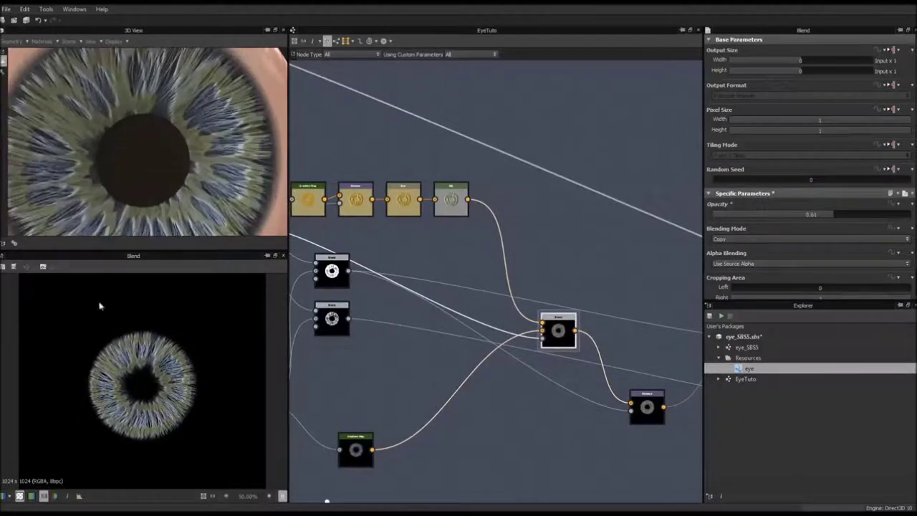
Bring the browser with the human eye close-up photo over the graph and enlarge the page to 150%
{"action": "left_click_drag", "start_coordinate": [2, 104], "coordinate": [458, 91]}
{"action": "scroll", "coordinate": [430, 258], "scroll_direction": "down", "scroll_amount": 6}
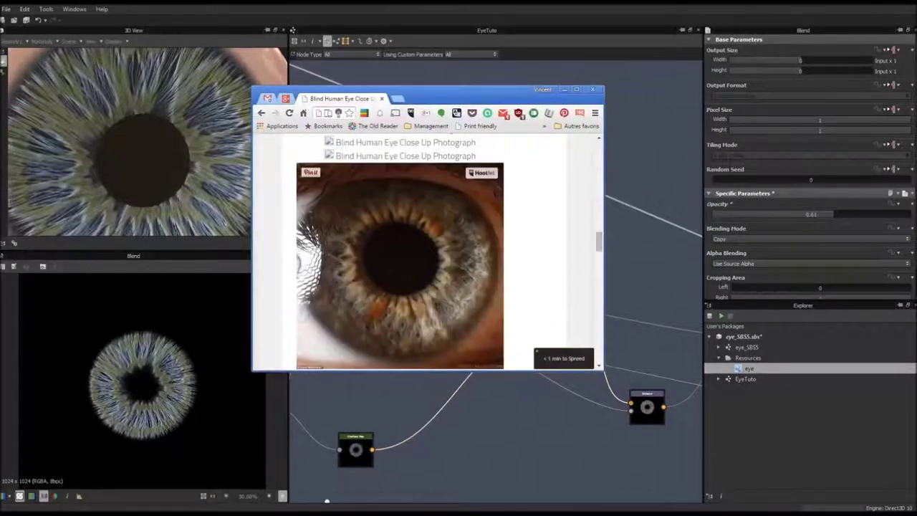
{"action": "left_click_drag", "start_coordinate": [463, 90], "coordinate": [516, 81]}
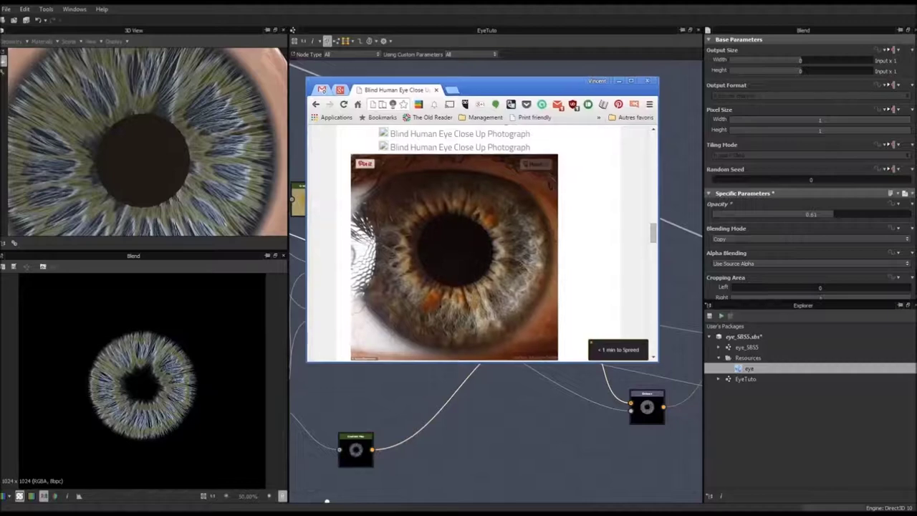
{"action": "scroll", "coordinate": [459, 258], "scroll_direction": "up", "scroll_amount": 1}
{"action": "scroll", "coordinate": [454, 280], "scroll_direction": "down", "scroll_amount": 1}
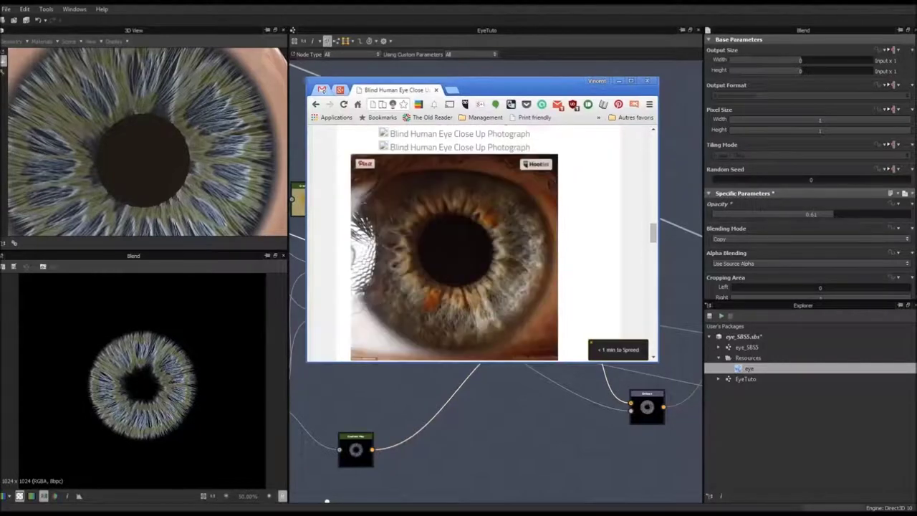
{"action": "scroll", "coordinate": [455, 280], "scroll_direction": "up", "scroll_amount": 3, "text": "ctrl"}
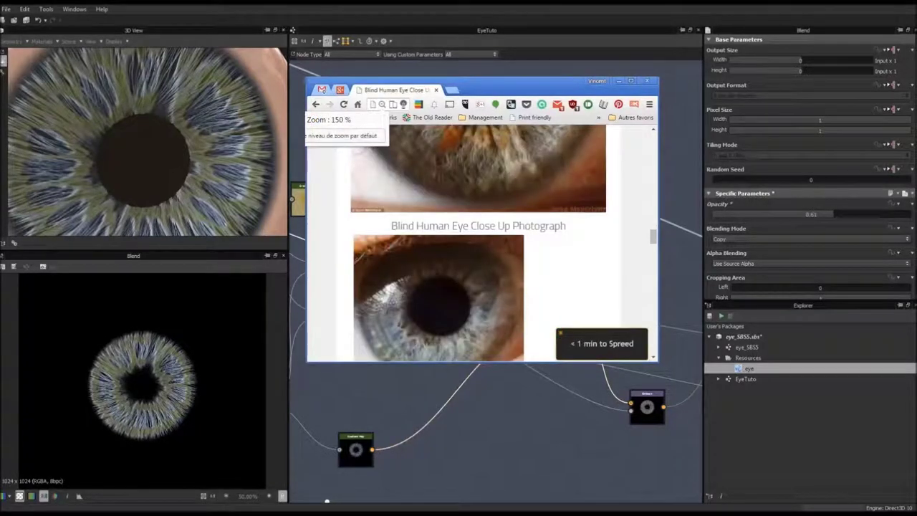
{"action": "scroll", "coordinate": [454, 279], "scroll_direction": "up", "scroll_amount": 2}
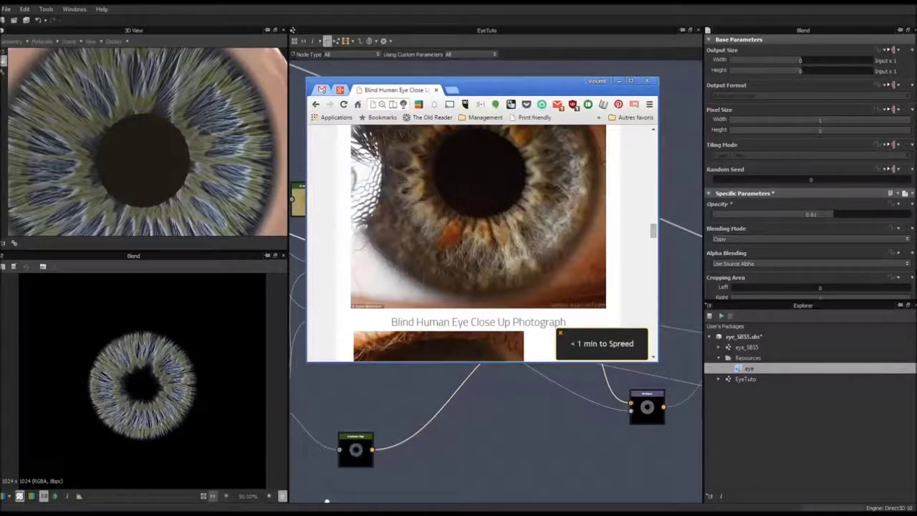
Show the Blend output at 100% in the 2D view, compare it with the reference photo, and move the browser away
{"action": "left_click", "coordinate": [213, 496]}
{"action": "middle_click_drag", "start_coordinate": [215, 445], "coordinate": [117, 322]}
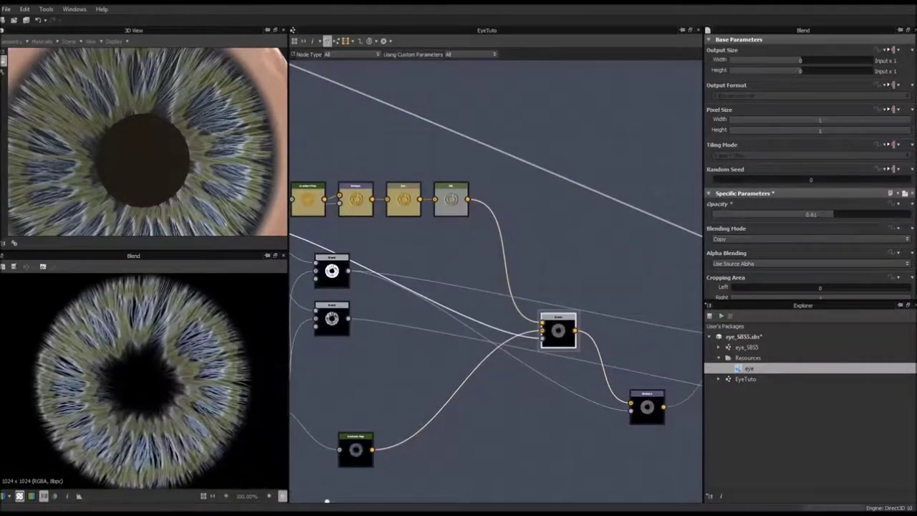
{"action": "key", "text": "alt+Tab"}
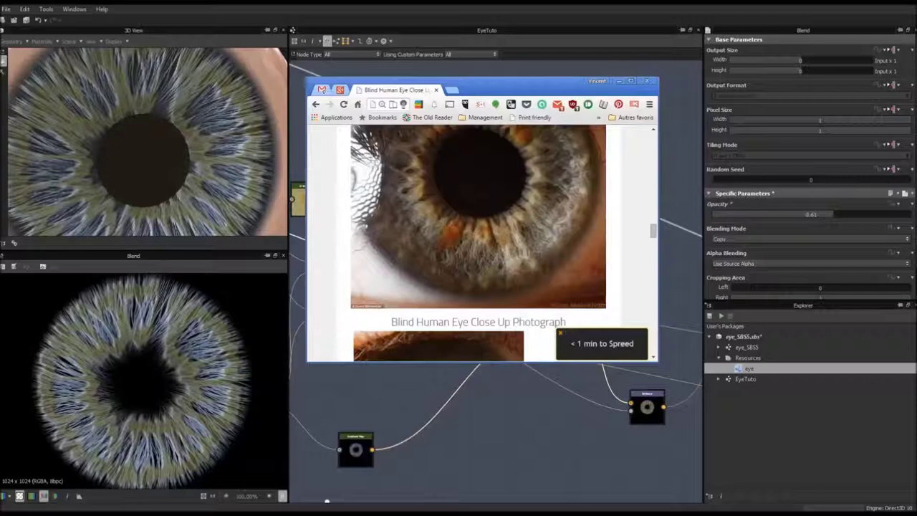
{"action": "left_click_drag", "start_coordinate": [516, 86], "coordinate": [0, 187]}
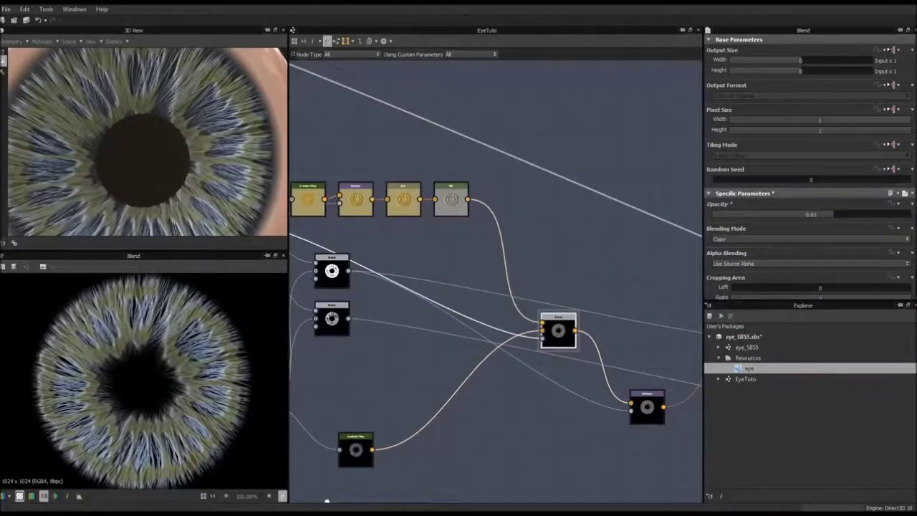
Show the output of the Blend node that has the UFC background in the 2D view
{"action": "middle_click_drag", "start_coordinate": [478, 414], "coordinate": [509, 320]}
{"action": "scroll", "coordinate": [511, 318], "scroll_direction": "down", "scroll_amount": 3}
{"action": "middle_click_drag", "start_coordinate": [514, 285], "coordinate": [368, 322]}
{"action": "scroll", "coordinate": [492, 328], "scroll_direction": "up", "scroll_amount": 2}
{"action": "scroll", "coordinate": [491, 329], "scroll_direction": "up", "scroll_amount": 3}
{"action": "middle_click_drag", "start_coordinate": [557, 321], "coordinate": [402, 354]}
{"action": "double_click", "coordinate": [467, 312]}
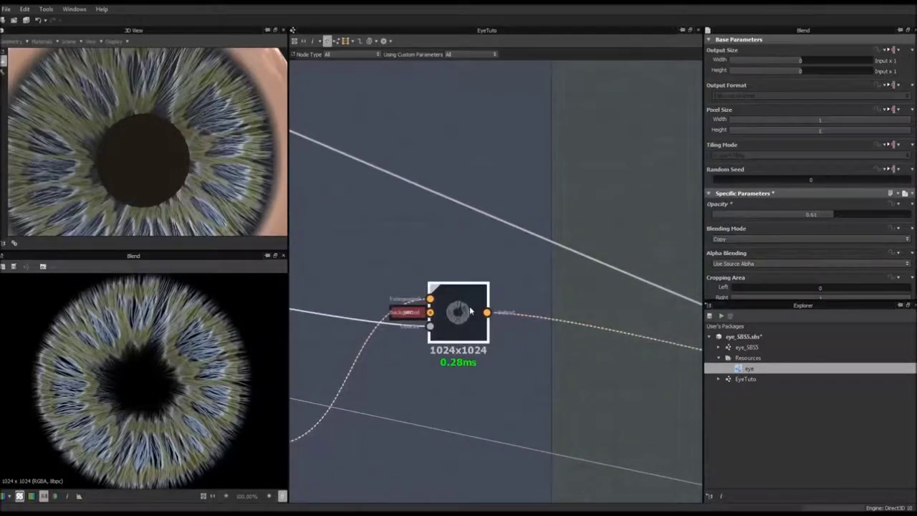
{"action": "scroll", "coordinate": [457, 326], "scroll_direction": "up", "scroll_amount": 3}
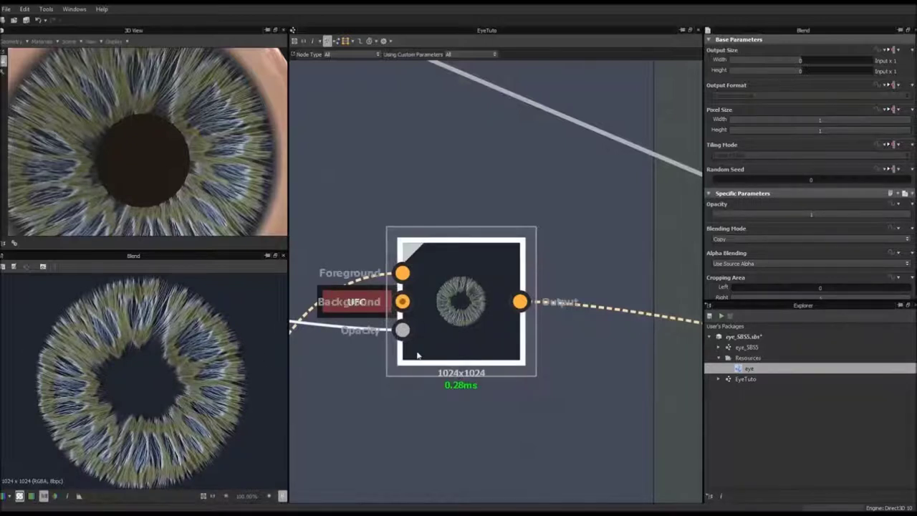
Insert a Blur node after the Blend node that has the UFC background
{"action": "scroll", "coordinate": [453, 333], "scroll_direction": "down", "scroll_amount": 2}
{"action": "scroll", "coordinate": [460, 328], "scroll_direction": "up", "scroll_amount": 2}
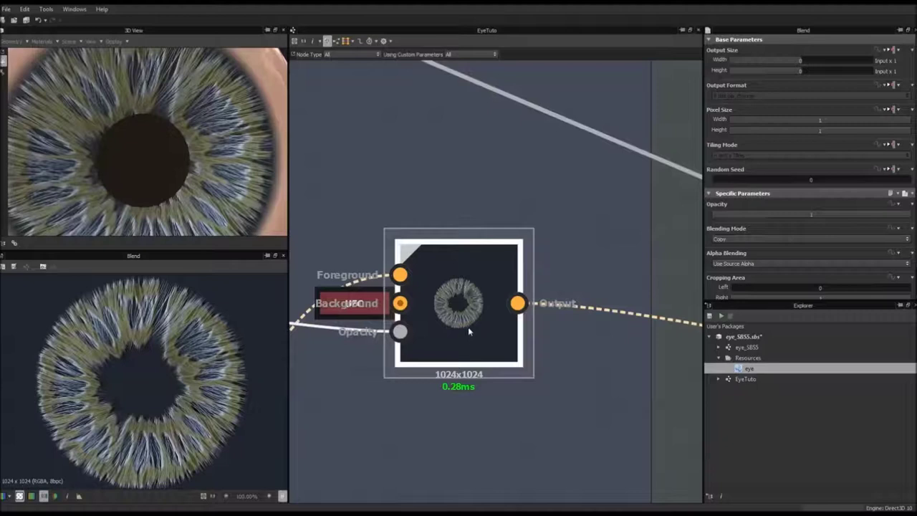
{"action": "middle_click_drag", "start_coordinate": [468, 327], "coordinate": [471, 326]}
{"action": "key", "text": "space"}
{"action": "type", "text": "blur"}
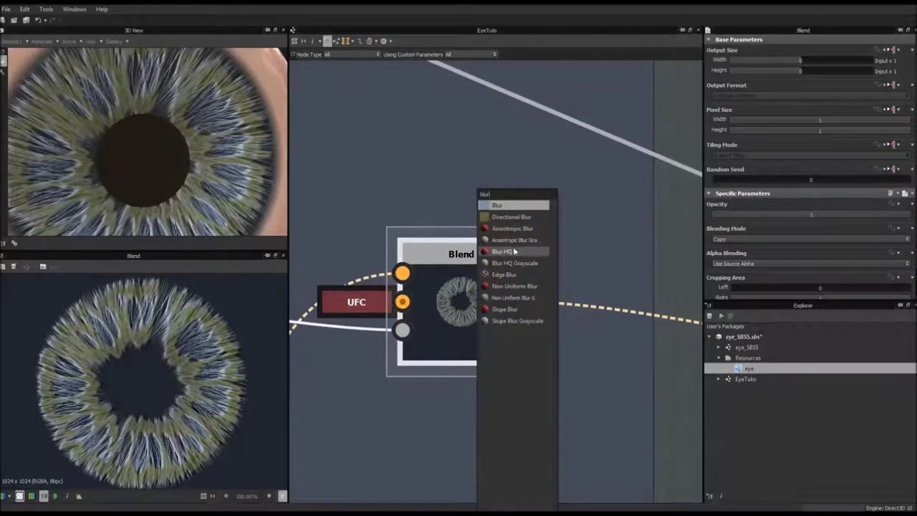
{"action": "left_click", "coordinate": [507, 207]}
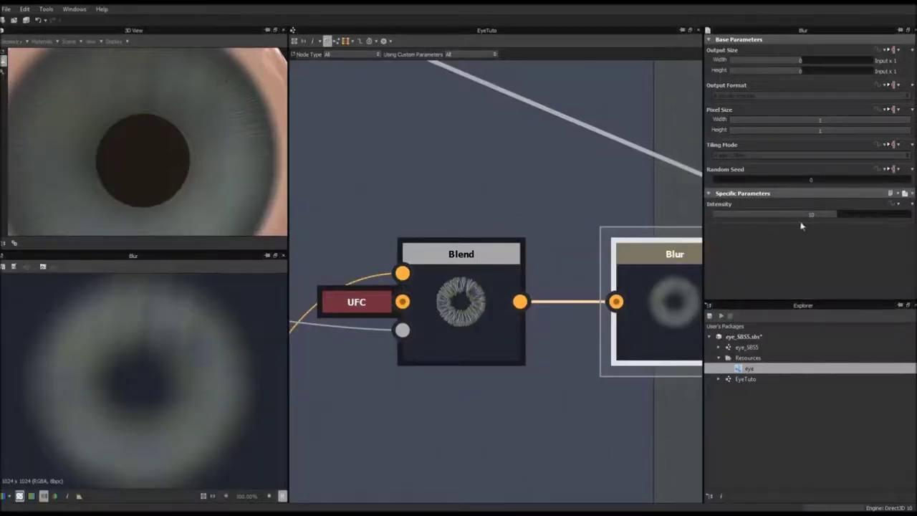
Set the Blur node's intensity to 0.4, checking the softened iris in the 2D view and on the eye mesh
{"action": "left_click_drag", "start_coordinate": [822, 215], "coordinate": [713, 219]}
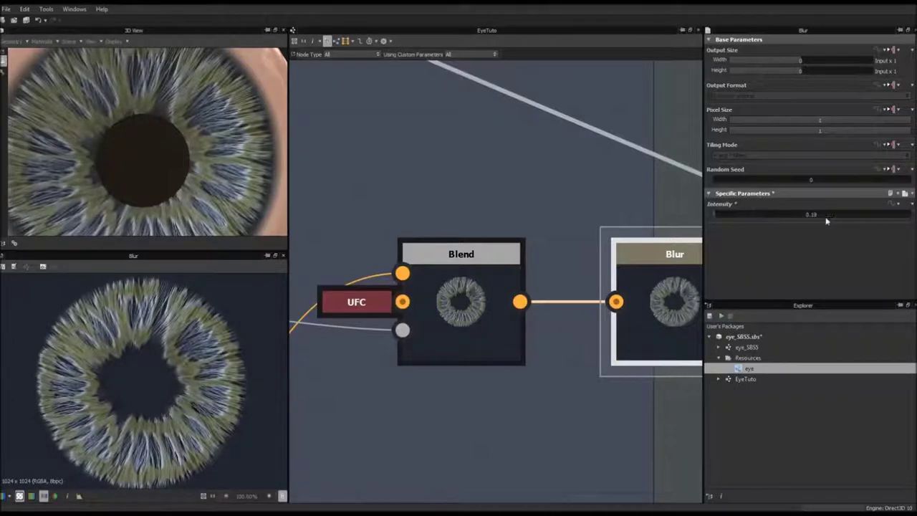
{"action": "scroll", "coordinate": [164, 320], "scroll_direction": "up", "scroll_amount": 3}
{"action": "scroll", "coordinate": [165, 320], "scroll_direction": "down", "scroll_amount": 1}
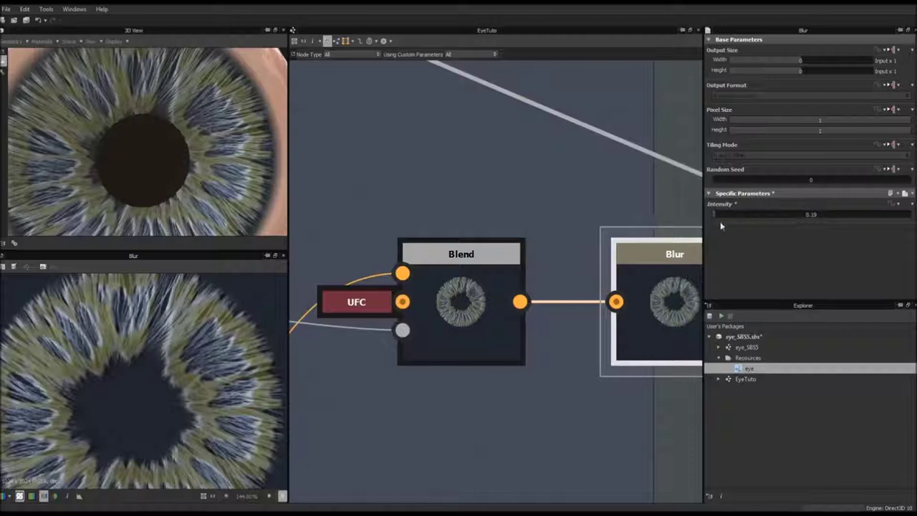
{"action": "mouse_move", "coordinate": [715, 214]}
{"action": "left_mouse_down"}
{"action": "mouse_move", "coordinate": [703, 215]}
{"action": "mouse_move", "coordinate": [719, 220]}
{"action": "left_mouse_up"}
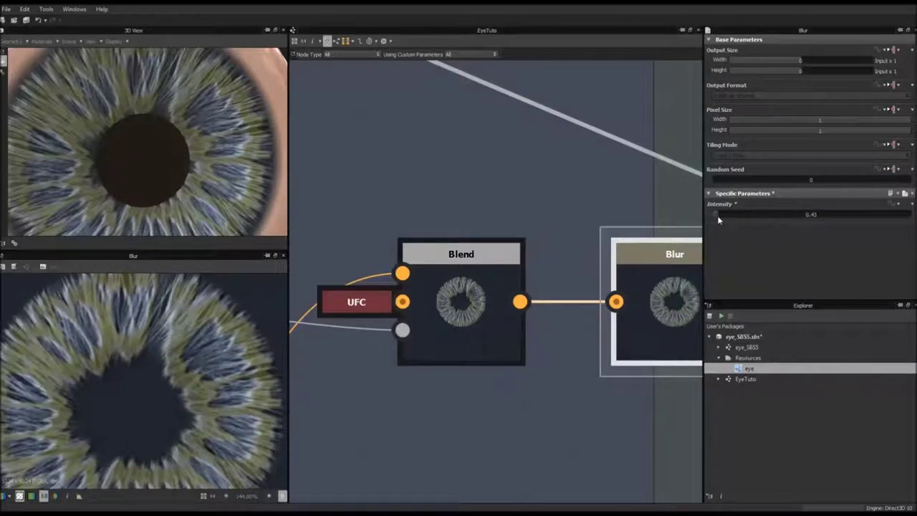
{"action": "scroll", "coordinate": [230, 162], "scroll_direction": "down", "scroll_amount": 5}
{"action": "left_click_drag", "start_coordinate": [184, 179], "coordinate": [223, 179]}
{"action": "scroll", "coordinate": [196, 172], "scroll_direction": "up", "scroll_amount": 2}
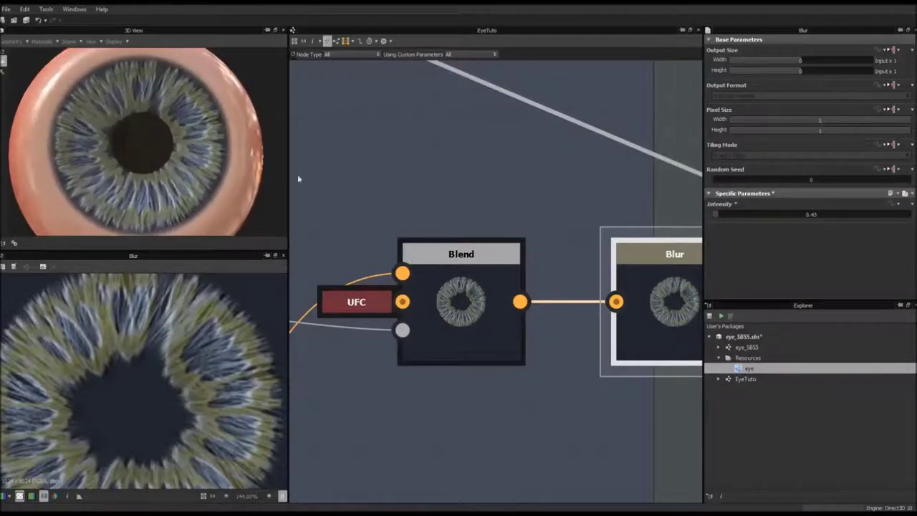
{"action": "double_click", "coordinate": [815, 215]}
{"action": "type", "text": "0."}
{"action": "key", "text": "Return"}
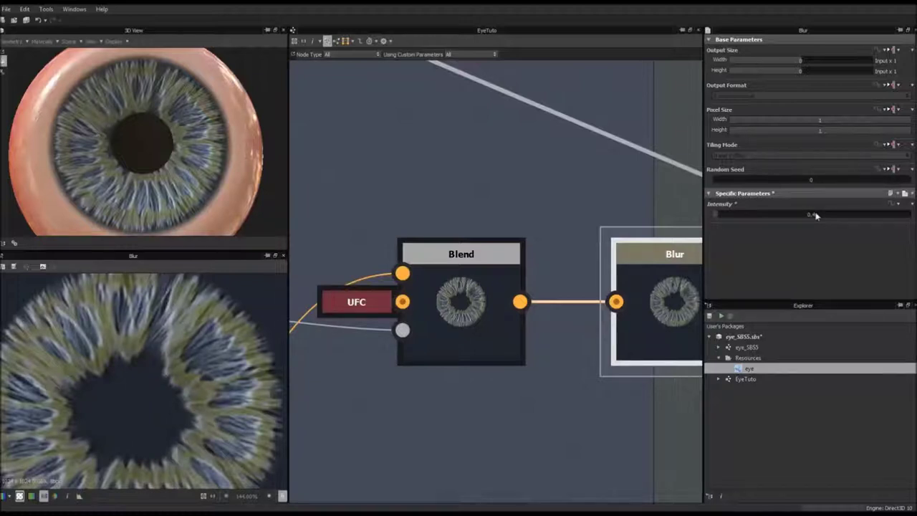
{"action": "scroll", "coordinate": [218, 350], "scroll_direction": "down", "scroll_amount": 4}
{"action": "left_click_drag", "start_coordinate": [155, 134], "coordinate": [161, 144]}
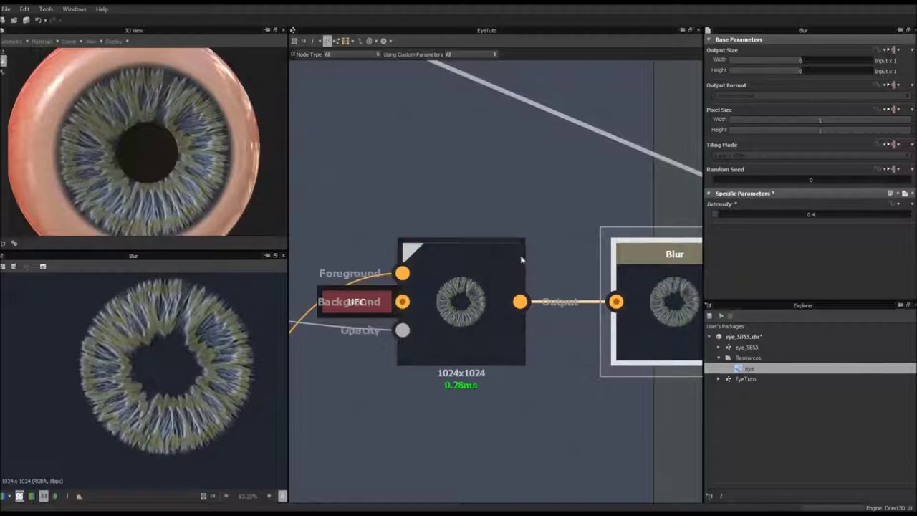
Set the HSL node to hue 0.52, saturation 0.18 and lightness 0.47, and check the iris on the eye mesh
{"action": "scroll", "coordinate": [648, 274], "scroll_direction": "down", "scroll_amount": 5}
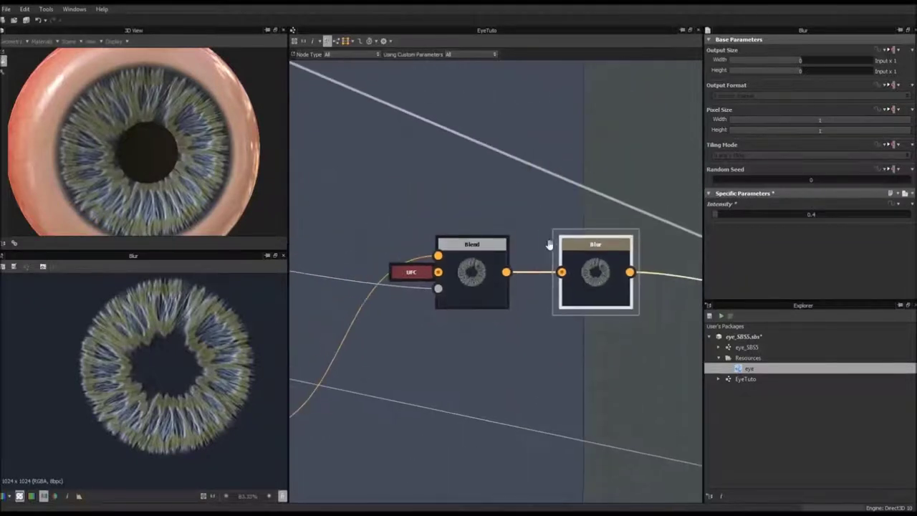
{"action": "middle_click_drag", "start_coordinate": [493, 274], "coordinate": [622, 325]}
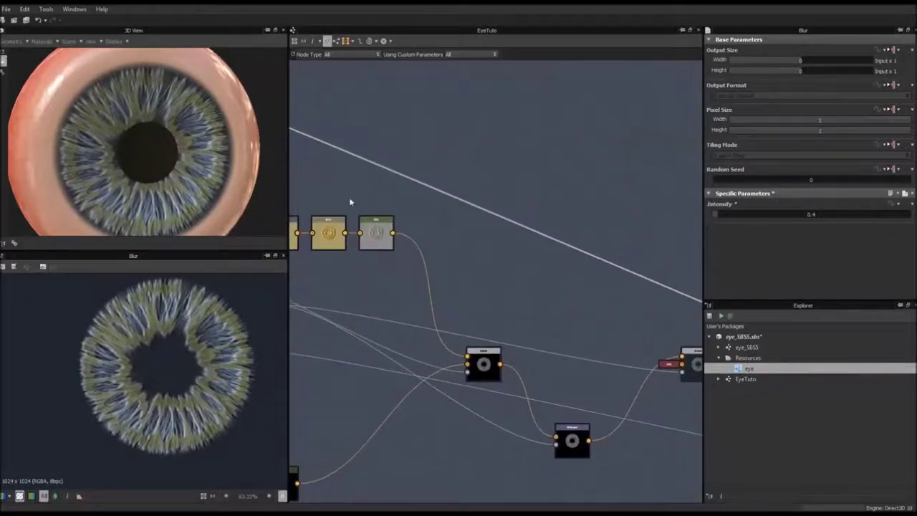
{"action": "left_click", "coordinate": [378, 231]}
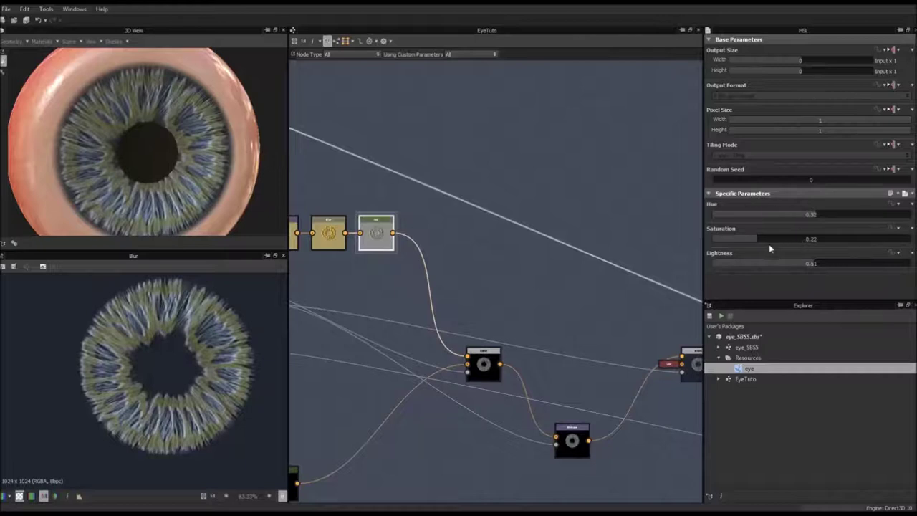
{"action": "left_click_drag", "start_coordinate": [814, 215], "coordinate": [821, 213]}
{"action": "left_click", "coordinate": [803, 265]}
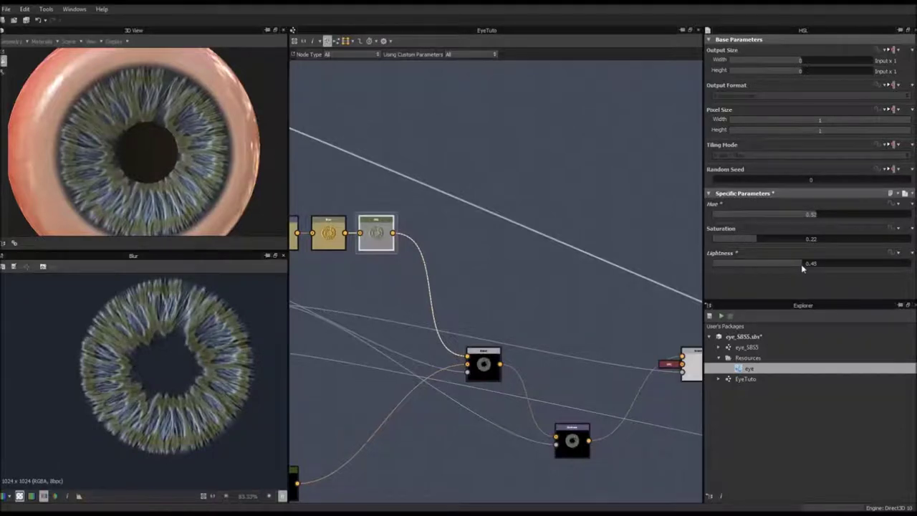
{"action": "left_click_drag", "start_coordinate": [760, 238], "coordinate": [747, 242]}
{"action": "left_click_drag", "start_coordinate": [184, 137], "coordinate": [170, 166]}
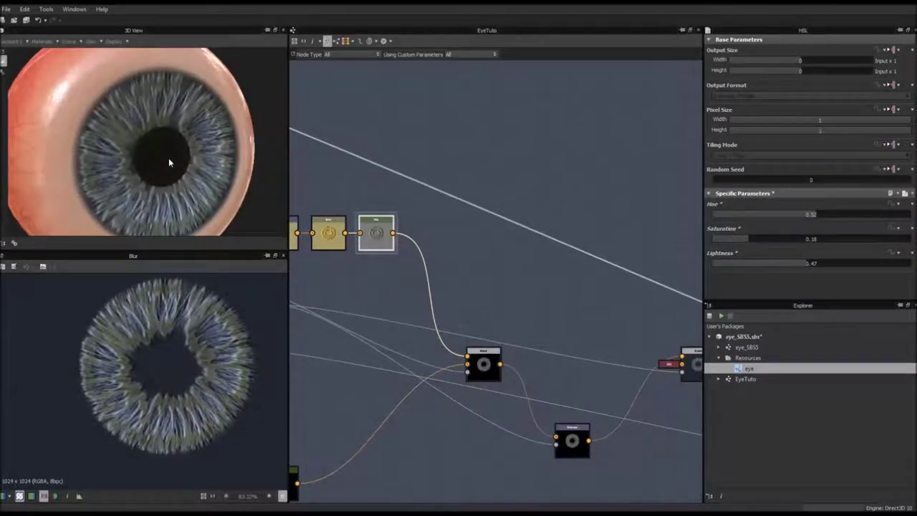
{"action": "left_click_drag", "start_coordinate": [164, 154], "coordinate": [120, 138]}
{"action": "scroll", "coordinate": [135, 134], "scroll_direction": "up", "scroll_amount": 3}
{"action": "scroll", "coordinate": [137, 134], "scroll_direction": "down", "scroll_amount": 4}
Reposition the final Blend and Blur nodes closer to the preceding iris nodes and inspect the iris up close on the mesh
{"action": "middle_click_drag", "start_coordinate": [523, 274], "coordinate": [473, 219]}
{"action": "scroll", "coordinate": [470, 220], "scroll_direction": "down", "scroll_amount": 3}
{"action": "scroll", "coordinate": [469, 228], "scroll_direction": "up", "scroll_amount": 1}
{"action": "middle_click_drag", "start_coordinate": [570, 239], "coordinate": [536, 233]}
{"action": "left_click", "coordinate": [557, 269]}
{"action": "left_click_drag", "start_coordinate": [561, 263], "coordinate": [511, 262]}
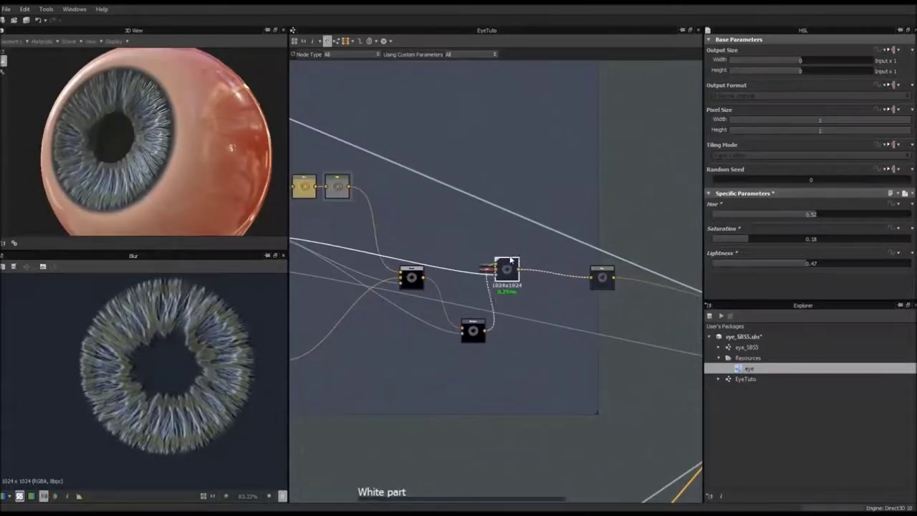
{"action": "left_click_drag", "start_coordinate": [611, 270], "coordinate": [561, 263]}
{"action": "left_click_drag", "start_coordinate": [104, 169], "coordinate": [126, 167]}
{"action": "scroll", "coordinate": [167, 173], "scroll_direction": "up", "scroll_amount": 3}
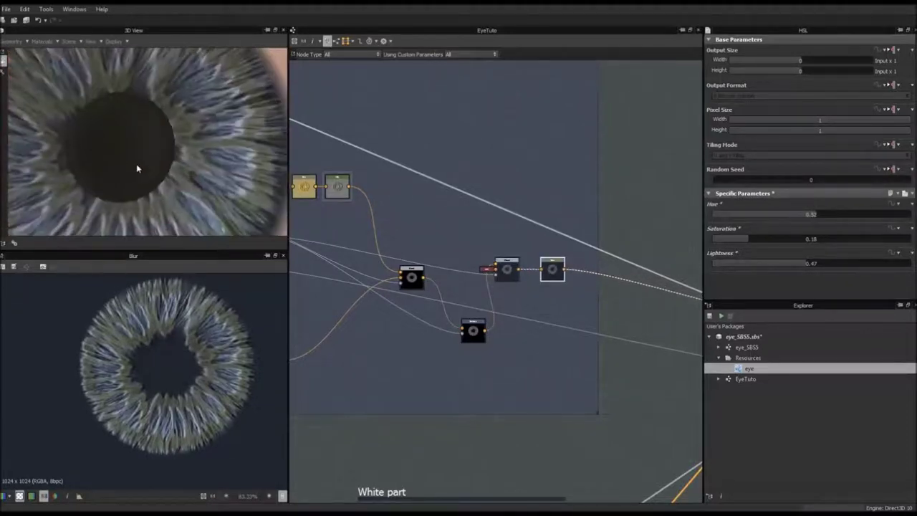
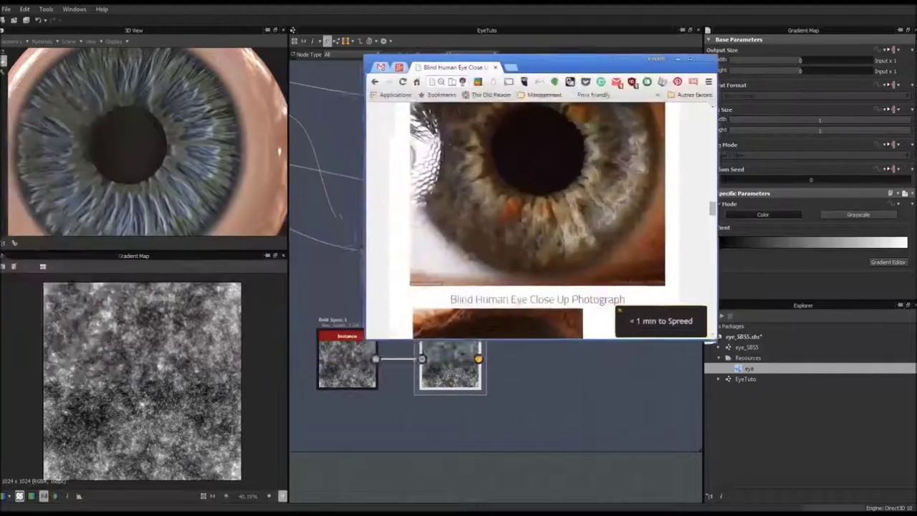
Browse the human eye close-up photos on the web page for iris colour references
{"action": "scroll", "coordinate": [516, 265], "scroll_direction": "down", "scroll_amount": 2}
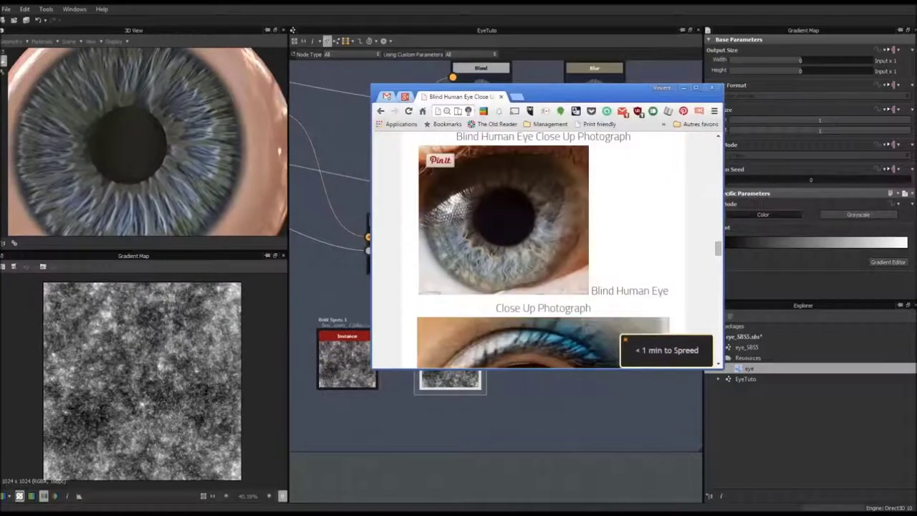
{"action": "scroll", "coordinate": [544, 251], "scroll_direction": "down", "scroll_amount": 10}
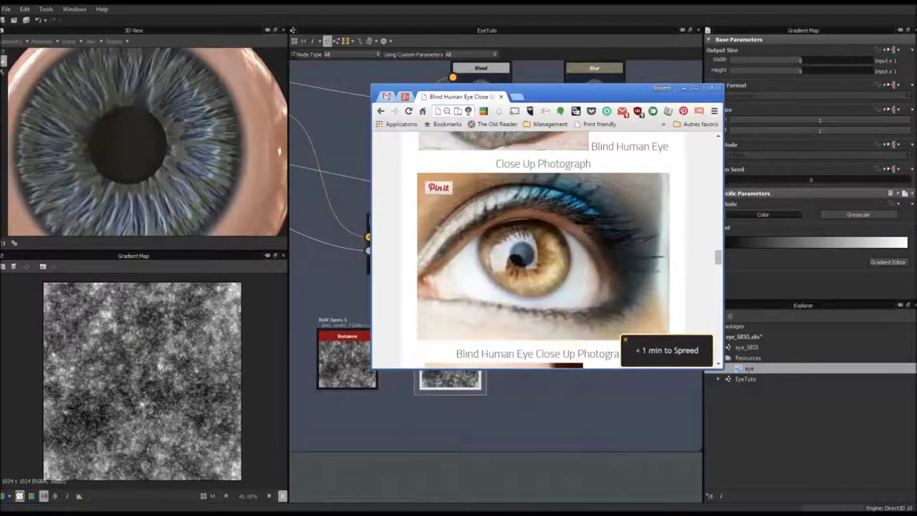
{"action": "scroll", "coordinate": [544, 251], "scroll_direction": "down", "scroll_amount": 10}
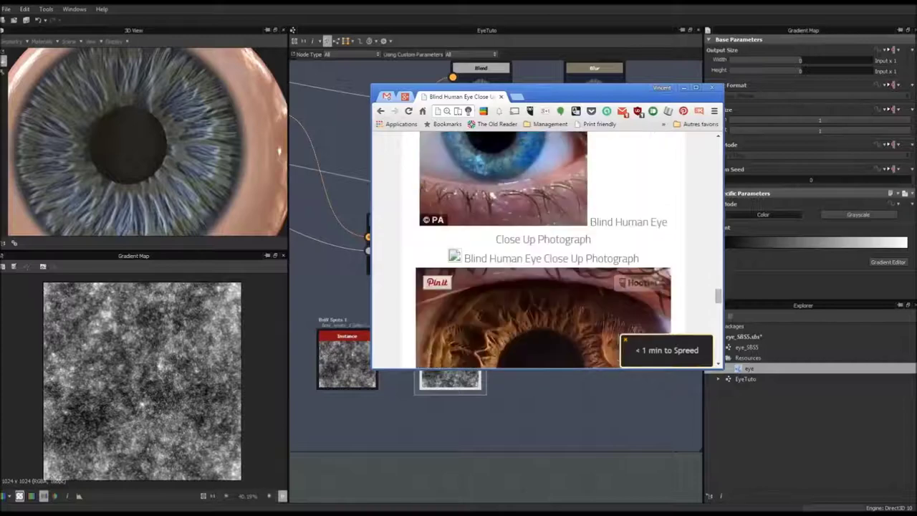
{"action": "scroll", "coordinate": [544, 251], "scroll_direction": "up", "scroll_amount": 10}
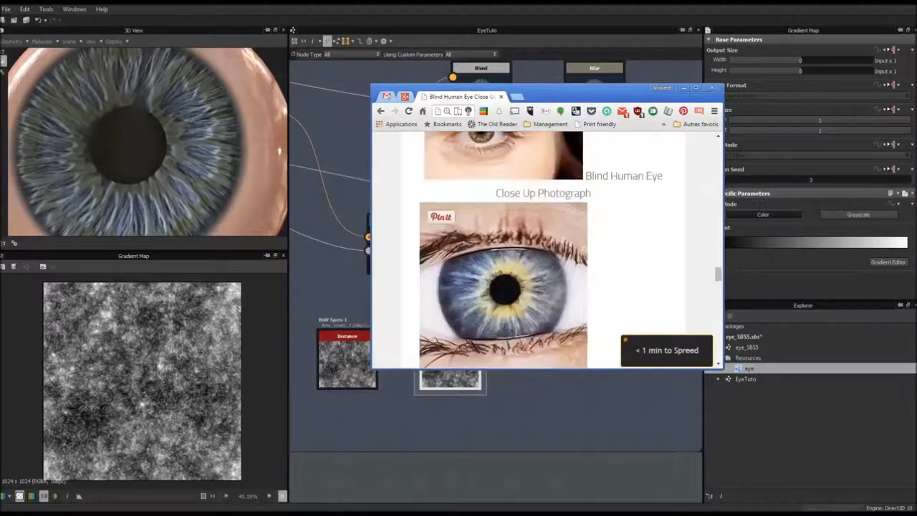
{"action": "scroll", "coordinate": [544, 251], "scroll_direction": "up", "scroll_amount": 3}
{"action": "scroll", "coordinate": [545, 251], "scroll_direction": "up", "scroll_amount": 10}
{"action": "scroll", "coordinate": [545, 250], "scroll_direction": "up", "scroll_amount": 4}
{"action": "scroll", "coordinate": [544, 250], "scroll_direction": "down", "scroll_amount": 6}
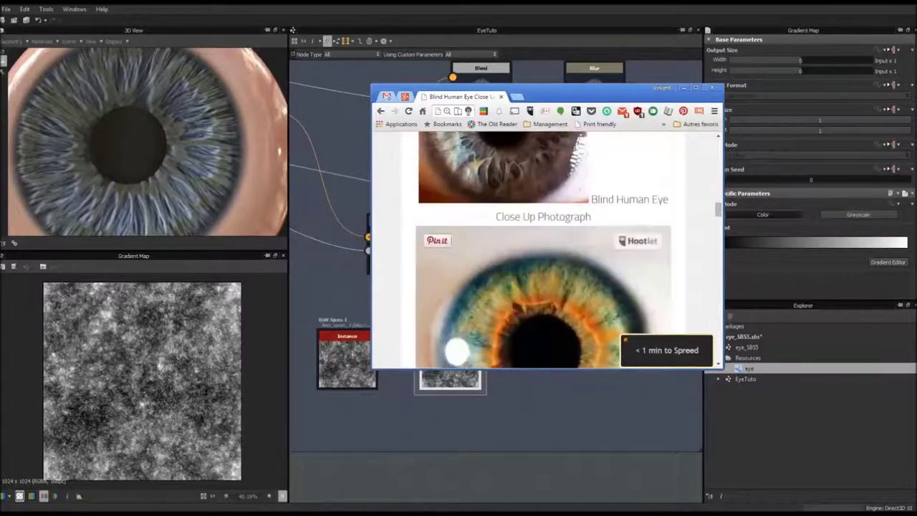
{"action": "scroll", "coordinate": [545, 251], "scroll_direction": "down", "scroll_amount": 2}
{"action": "scroll", "coordinate": [544, 251], "scroll_direction": "up", "scroll_amount": 5}
{"action": "scroll", "coordinate": [545, 251], "scroll_direction": "down", "scroll_amount": 8}
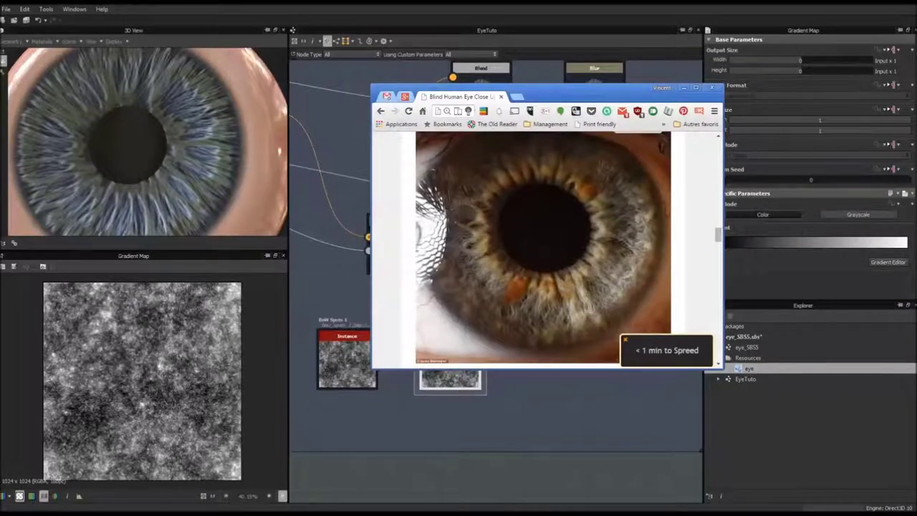
Move the browser off the graph and replace the Gradient Map's greyscale gradient with orange and yellow tones sampled with the gradient eyedropper
{"action": "left_click_drag", "start_coordinate": [559, 89], "coordinate": [0, 115]}
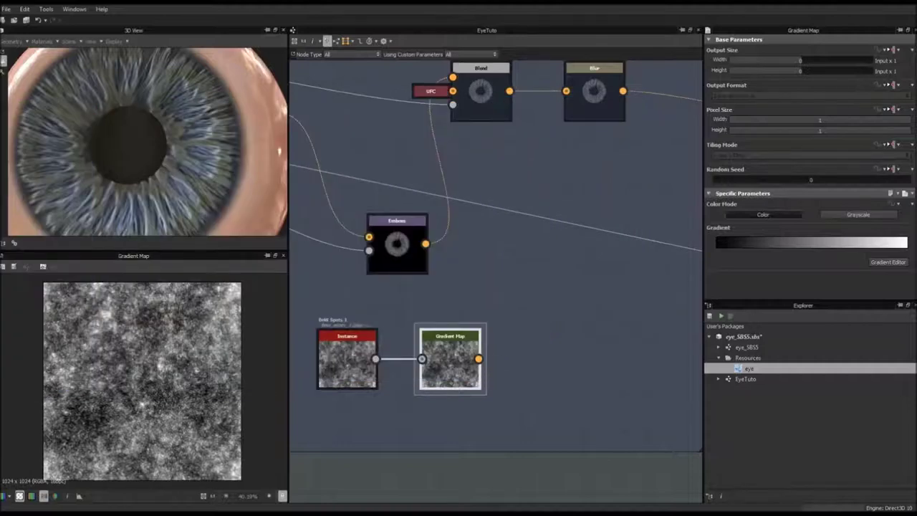
{"action": "left_click", "coordinate": [889, 262]}
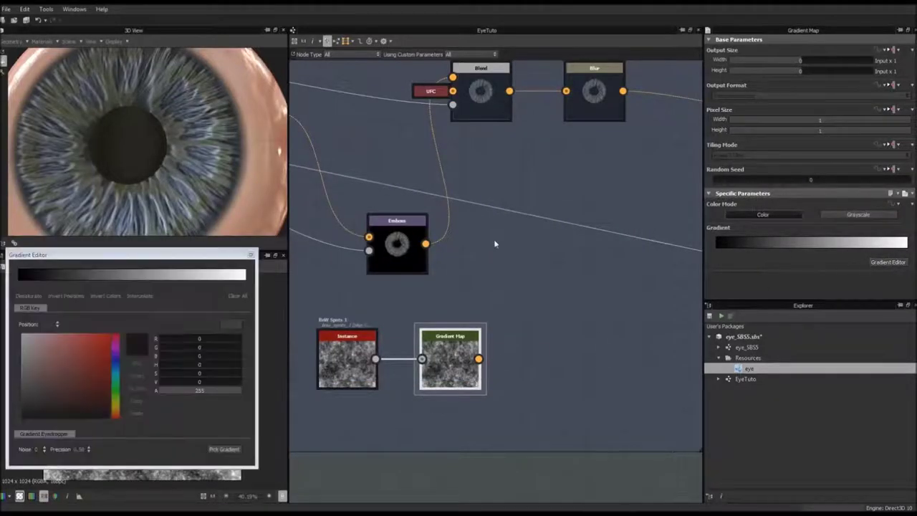
{"action": "left_click_drag", "start_coordinate": [207, 264], "coordinate": [555, 141]}
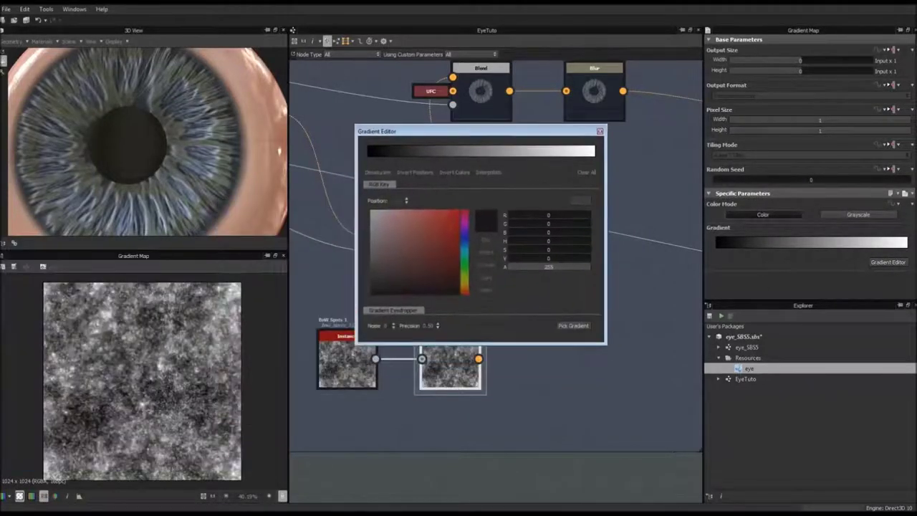
{"action": "left_click", "coordinate": [573, 326]}
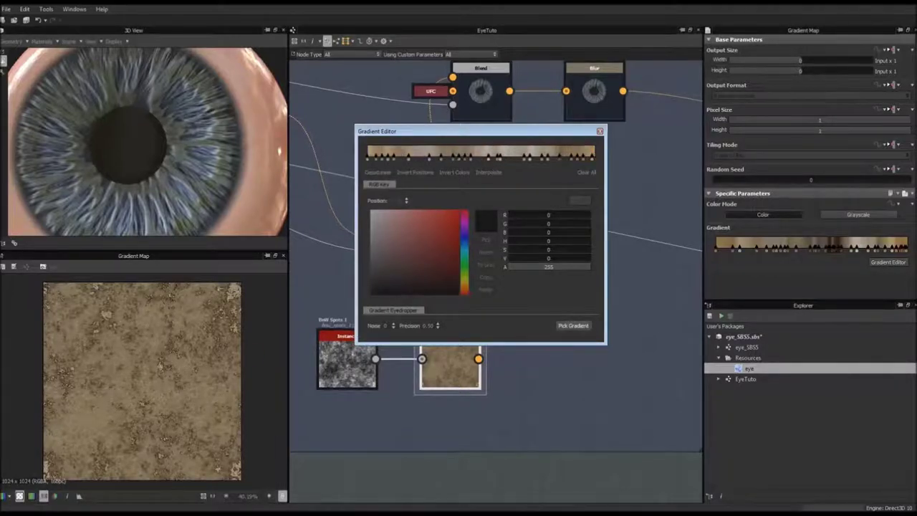
{"action": "scroll", "coordinate": [142, 381], "scroll_direction": "up", "scroll_amount": 5}
{"action": "scroll", "coordinate": [142, 381], "scroll_direction": "down", "scroll_amount": 5}
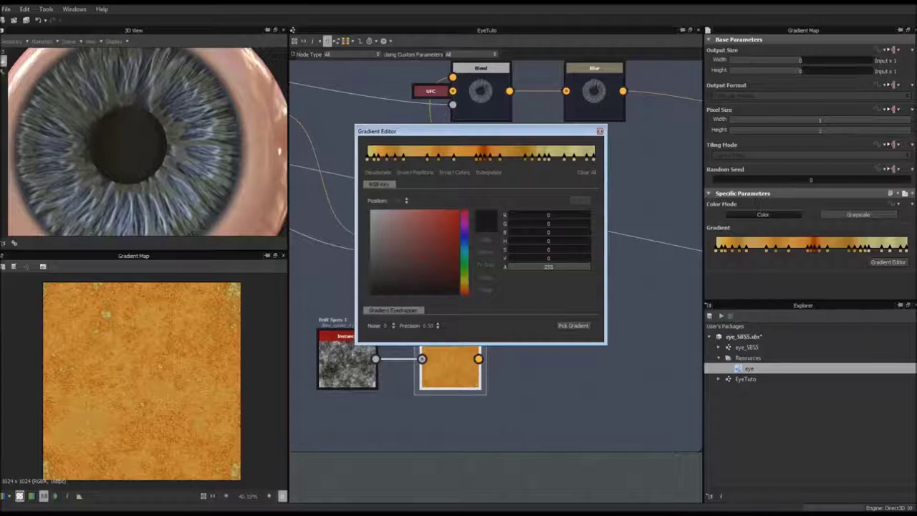
Adjust the gradient eyedropper's precision for the orange gradient and close the Gradient Editor
{"action": "left_click", "coordinate": [437, 328]}
{"action": "left_click", "coordinate": [438, 328]}
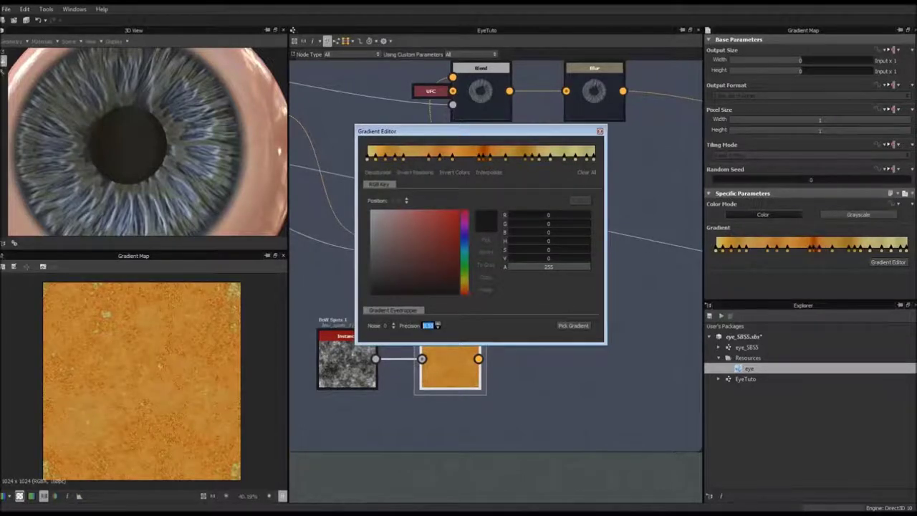
{"action": "left_click", "coordinate": [438, 328]}
{"action": "left_click", "coordinate": [438, 326]}
{"action": "left_click", "coordinate": [438, 326]}
{"action": "left_click", "coordinate": [437, 326]}
{"action": "left_click", "coordinate": [438, 326]}
{"action": "key", "text": "Up"}
{"action": "left_click", "coordinate": [600, 131]}
Move the BnW Spots 1 and Gradient Map nodes together to just above the final Blend and Blur nodes
{"action": "middle_click_drag", "start_coordinate": [615, 267], "coordinate": [537, 260]}
{"action": "scroll", "coordinate": [521, 278], "scroll_direction": "down", "scroll_amount": 3}
{"action": "left_click", "coordinate": [376, 321]}
{"action": "left_click", "coordinate": [436, 320], "text": "shift"}
{"action": "left_click_drag", "start_coordinate": [438, 321], "coordinate": [524, 215]}
{"action": "middle_click_drag", "start_coordinate": [532, 221], "coordinate": [477, 307]}
{"action": "scroll", "coordinate": [484, 297], "scroll_direction": "up", "scroll_amount": 3}
{"action": "scroll", "coordinate": [453, 300], "scroll_direction": "down", "scroll_amount": 2}
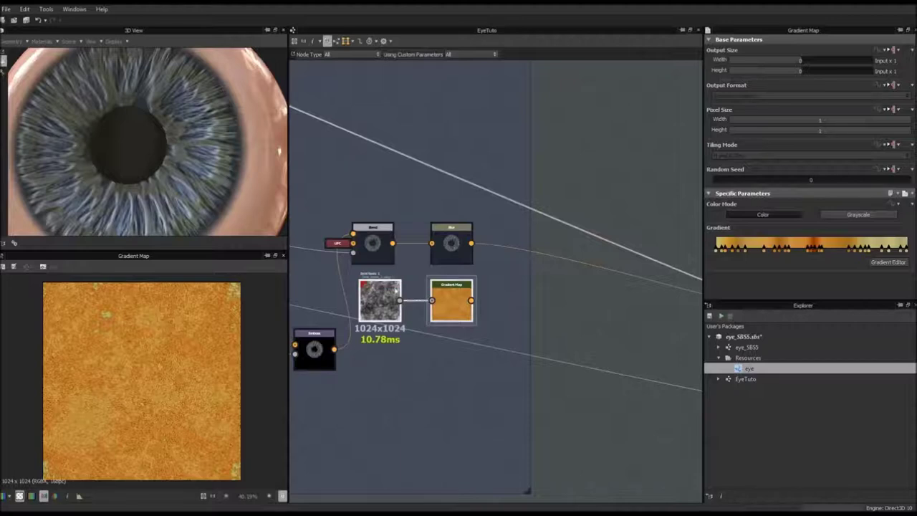
{"action": "left_click_drag", "start_coordinate": [447, 297], "coordinate": [447, 187]}
Insert a Blend node after the Blur node at the end of the iris chain
{"action": "middle_click_drag", "start_coordinate": [471, 195], "coordinate": [472, 275]}
{"action": "scroll", "coordinate": [473, 275], "scroll_direction": "up", "scroll_amount": 3}
{"action": "scroll", "coordinate": [473, 278], "scroll_direction": "up", "scroll_amount": 1}
{"action": "left_click", "coordinate": [446, 363]}
{"action": "key", "text": "space"}
{"action": "type", "text": "bl"}
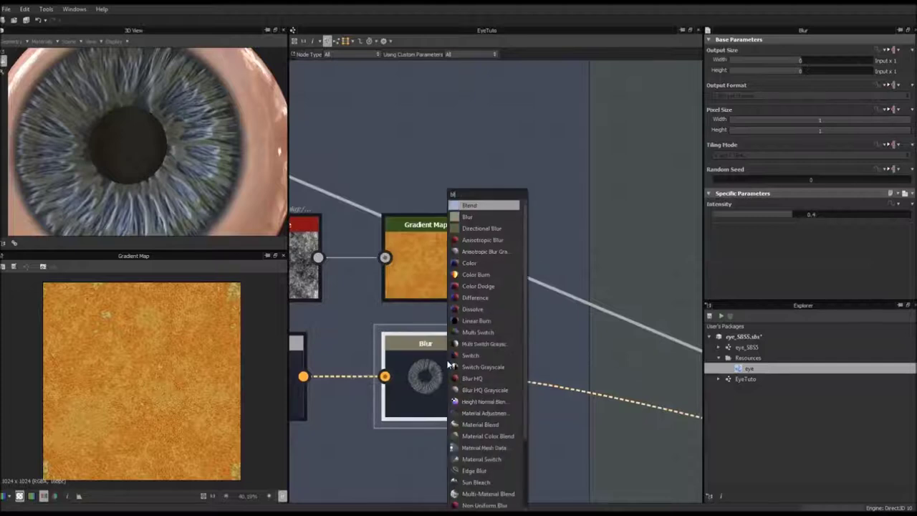
{"action": "type", "text": "e"}
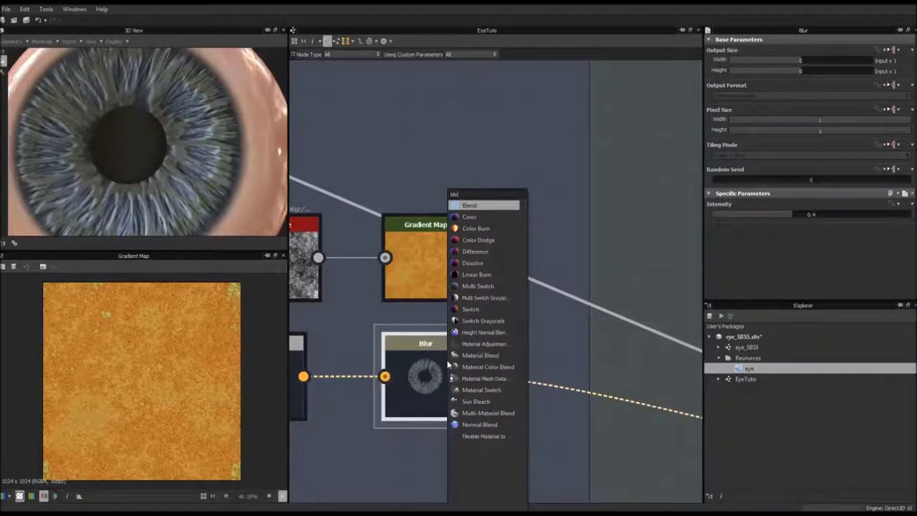
{"action": "key", "text": "Return"}
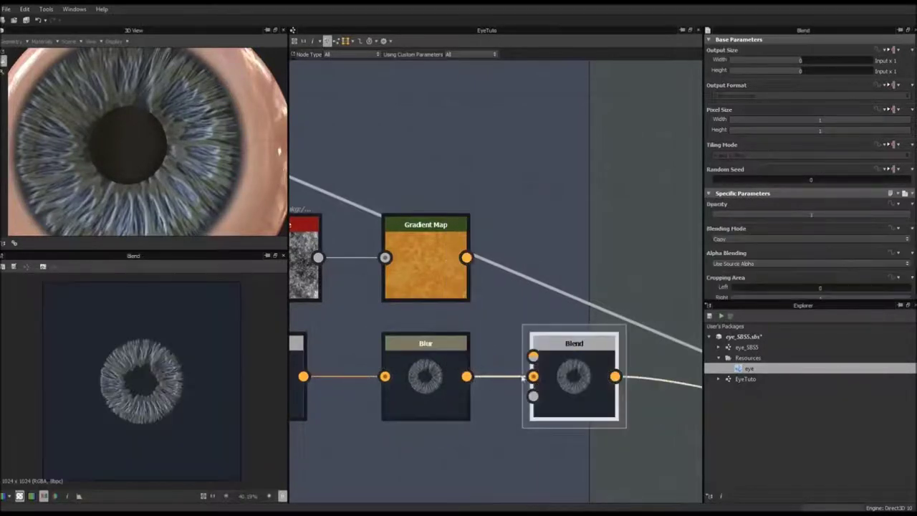
Connect the orange Gradient Map to the final Blend's foreground and lower the Blend's opacity to 0.14
{"action": "left_click_drag", "start_coordinate": [552, 352], "coordinate": [536, 338]}
{"action": "left_click_drag", "start_coordinate": [467, 258], "coordinate": [521, 327]}
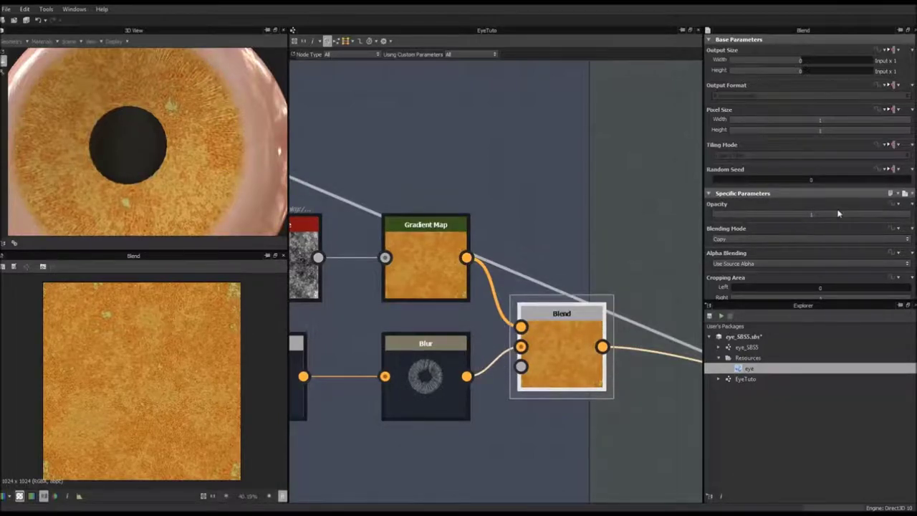
{"action": "left_click_drag", "start_coordinate": [857, 211], "coordinate": [738, 218]}
Try Overlay blending at 0.21 opacity on the final Blend, and return it to Copy mode at 0.14 opacity
{"action": "left_click", "coordinate": [758, 240]}
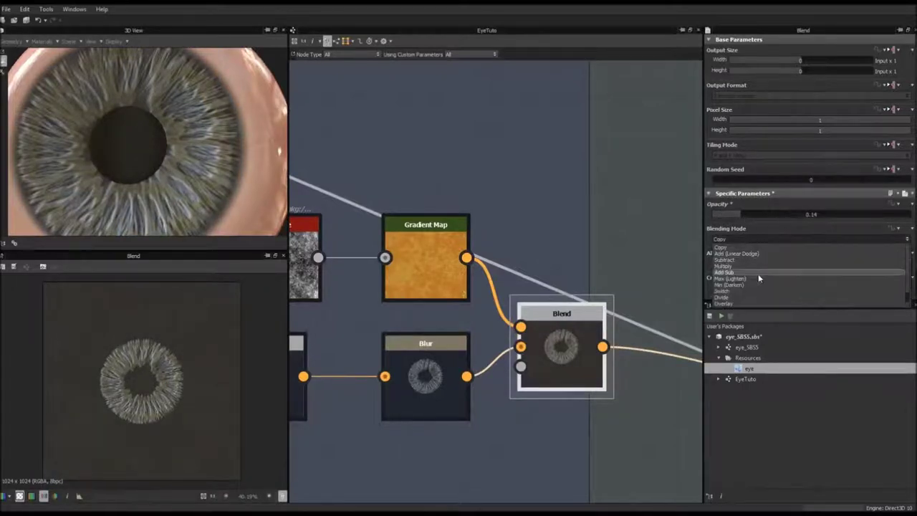
{"action": "left_click", "coordinate": [738, 291]}
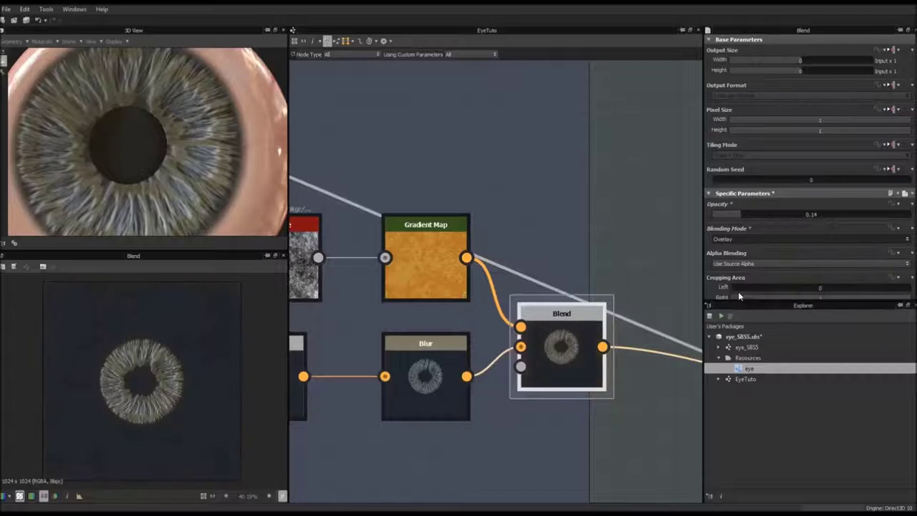
{"action": "left_click_drag", "start_coordinate": [742, 215], "coordinate": [760, 220]}
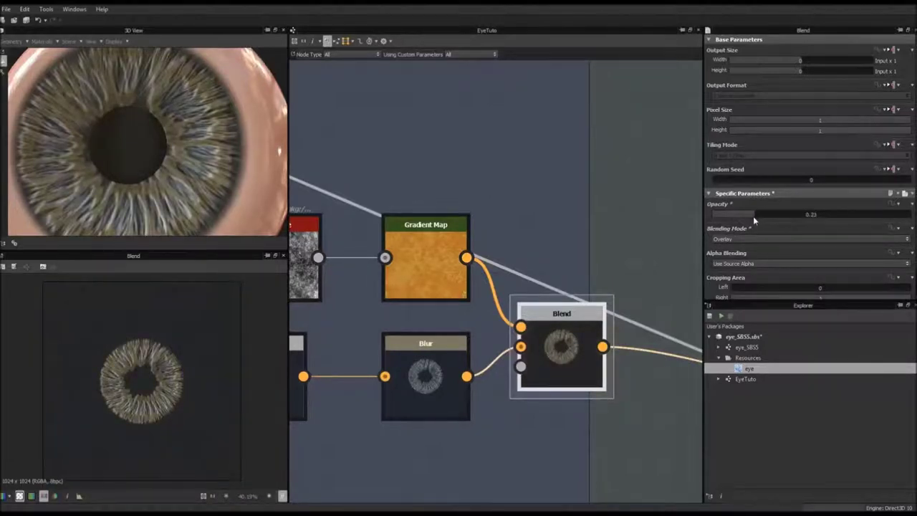
{"action": "left_click_drag", "start_coordinate": [753, 215], "coordinate": [753, 217]}
{"action": "left_click", "coordinate": [751, 237]}
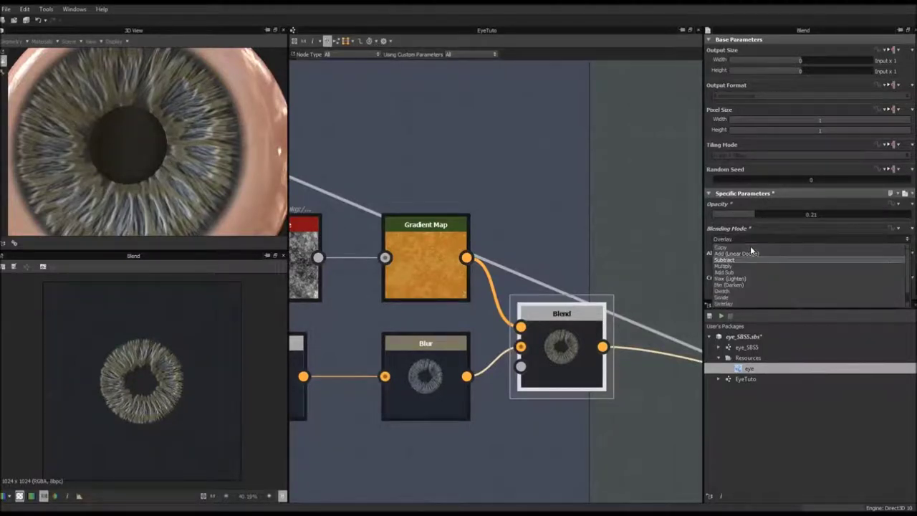
{"action": "left_click", "coordinate": [752, 248]}
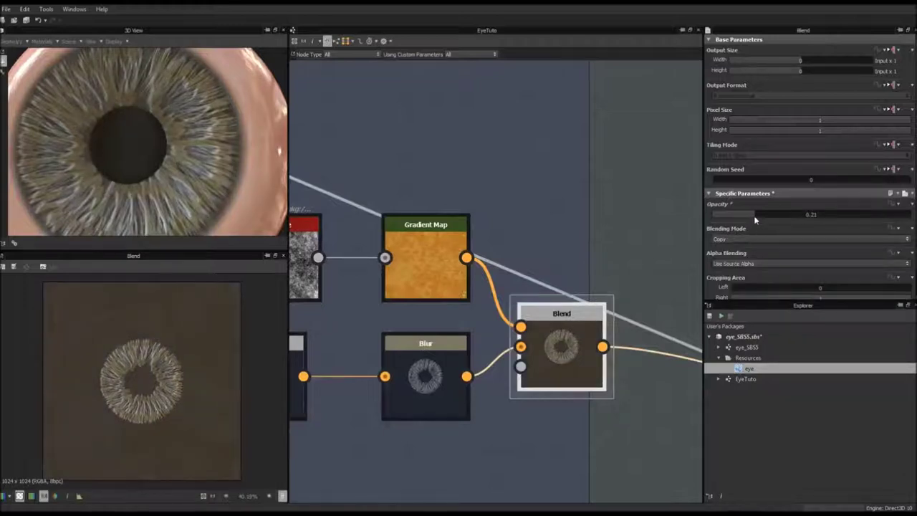
{"action": "left_click", "coordinate": [734, 215]}
{"action": "left_click_drag", "start_coordinate": [740, 215], "coordinate": [741, 216]}
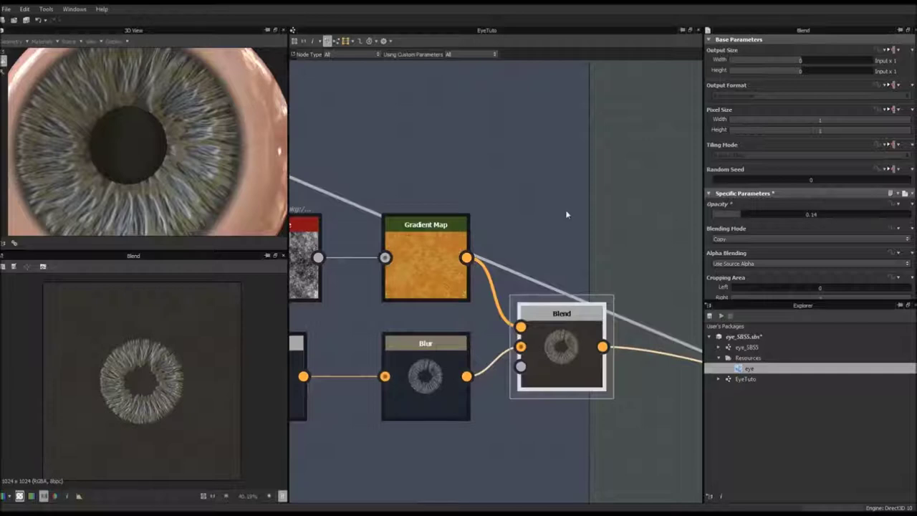
Examine the orange-tinted iris on the eye mesh from the side and the nodes feeding the final Blend
{"action": "left_click_drag", "start_coordinate": [162, 177], "coordinate": [140, 150]}
{"action": "scroll", "coordinate": [164, 179], "scroll_direction": "down", "scroll_amount": 5}
{"action": "scroll", "coordinate": [100, 151], "scroll_direction": "up", "scroll_amount": 5}
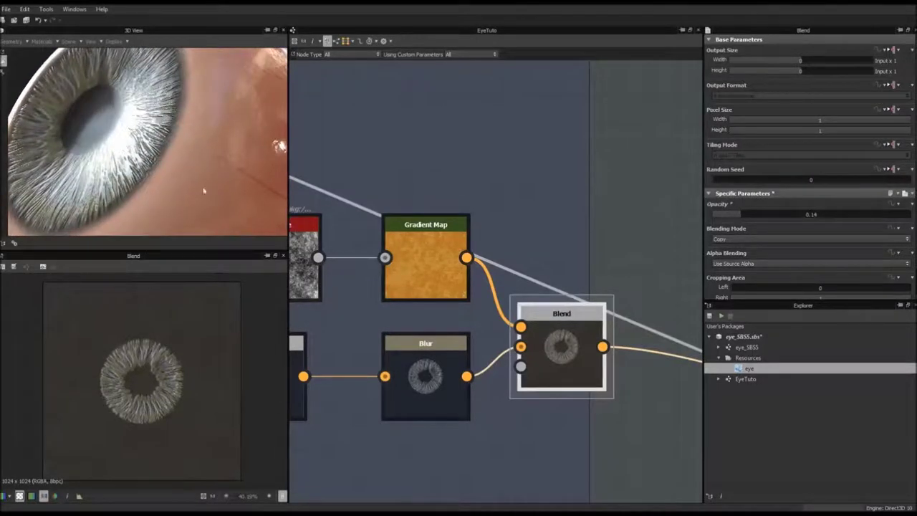
{"action": "scroll", "coordinate": [110, 156], "scroll_direction": "down", "scroll_amount": 1}
{"action": "mouse_move", "coordinate": [110, 156]}
{"action": "left_mouse_down"}
{"action": "mouse_move", "coordinate": [123, 158]}
{"action": "mouse_move", "coordinate": [101, 159]}
{"action": "left_mouse_up"}
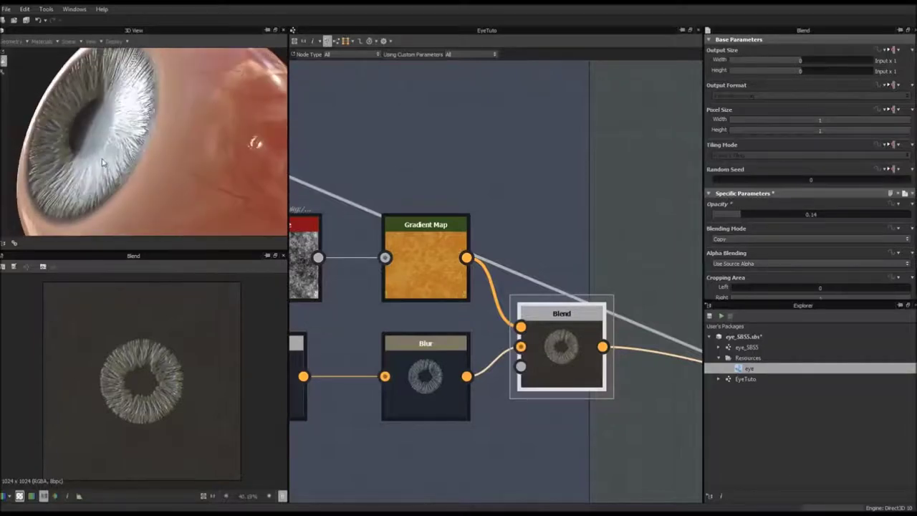
{"action": "scroll", "coordinate": [461, 334], "scroll_direction": "down", "scroll_amount": 3}
{"action": "scroll", "coordinate": [465, 346], "scroll_direction": "down", "scroll_amount": 2}
{"action": "middle_click_drag", "start_coordinate": [466, 366], "coordinate": [473, 290]}
{"action": "scroll", "coordinate": [492, 283], "scroll_direction": "up", "scroll_amount": 6}
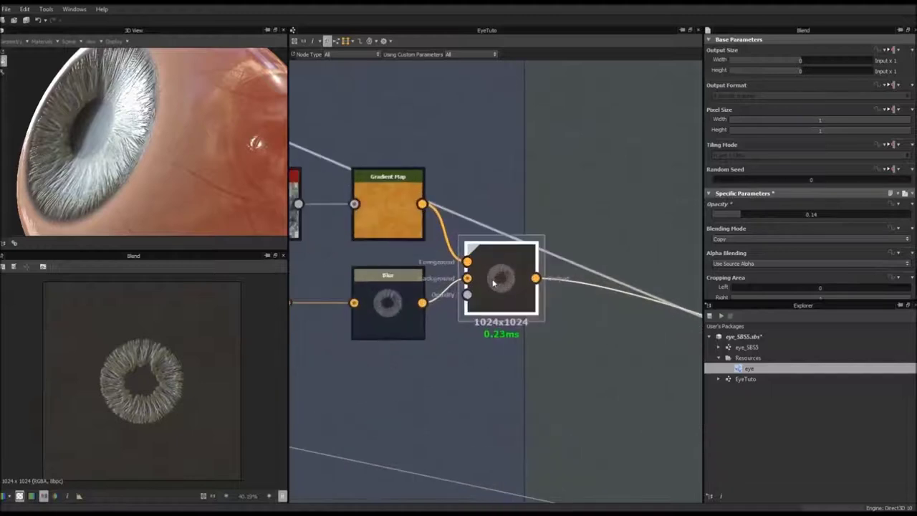
{"action": "scroll", "coordinate": [492, 279], "scroll_direction": "down", "scroll_amount": 5}
{"action": "middle_click_drag", "start_coordinate": [389, 263], "coordinate": [432, 262]}
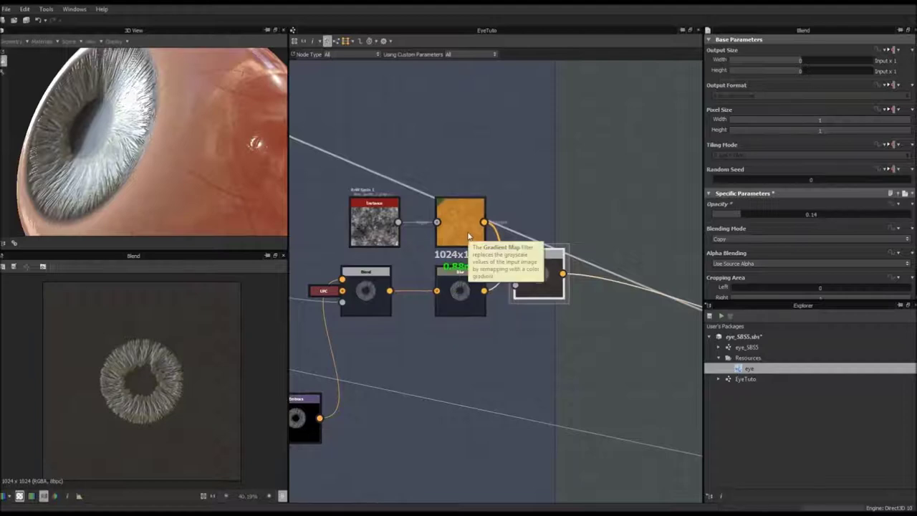
{"action": "scroll", "coordinate": [536, 274], "scroll_direction": "up", "scroll_amount": 3}
{"action": "mouse_move", "coordinate": [172, 157]}
{"action": "left_mouse_down"}
{"action": "mouse_move", "coordinate": [195, 155]}
{"action": "mouse_move", "coordinate": [171, 162]}
{"action": "left_mouse_up"}
{"action": "middle_click_drag", "start_coordinate": [516, 286], "coordinate": [552, 266]}
{"action": "scroll", "coordinate": [552, 267], "scroll_direction": "down", "scroll_amount": 1}
Switch the spots' Gradient Map to Grayscale, resample its gradient with yellow-green tones using the gradient eyedropper, and shift the node closer to BnW Spots 1
{"action": "left_click", "coordinate": [428, 165]}
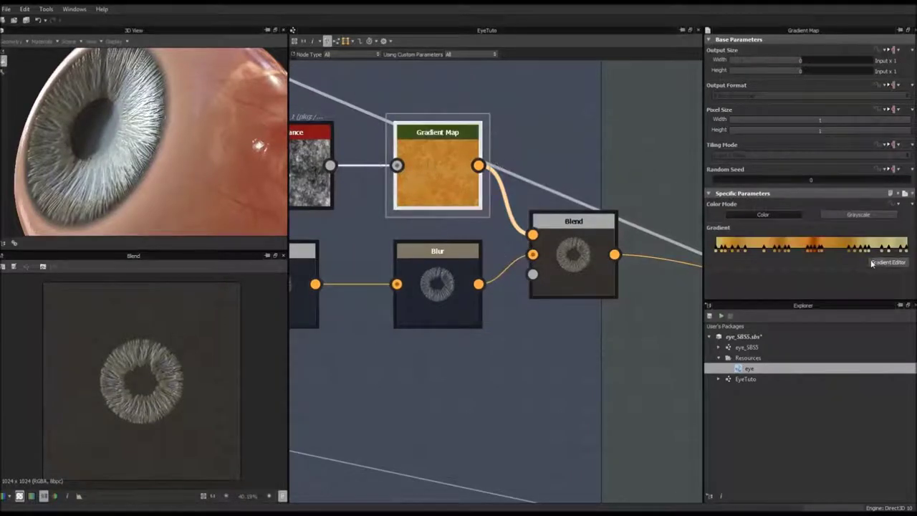
{"action": "left_click", "coordinate": [868, 216]}
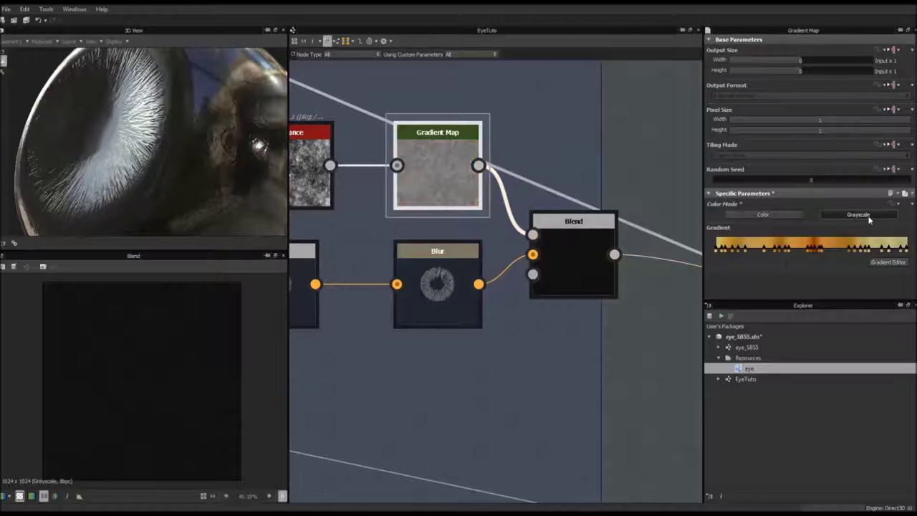
{"action": "left_click", "coordinate": [888, 263]}
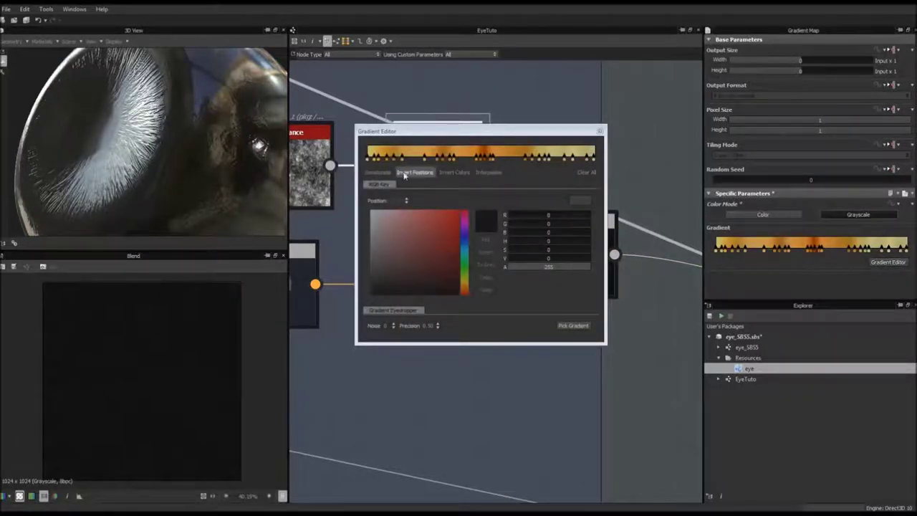
{"action": "left_click", "coordinate": [573, 325]}
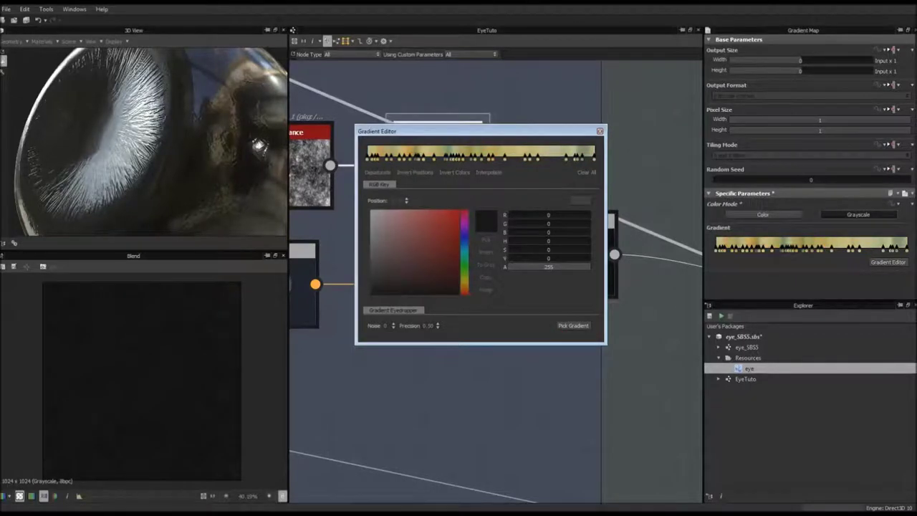
{"action": "left_click_drag", "start_coordinate": [401, 131], "coordinate": [409, 244]}
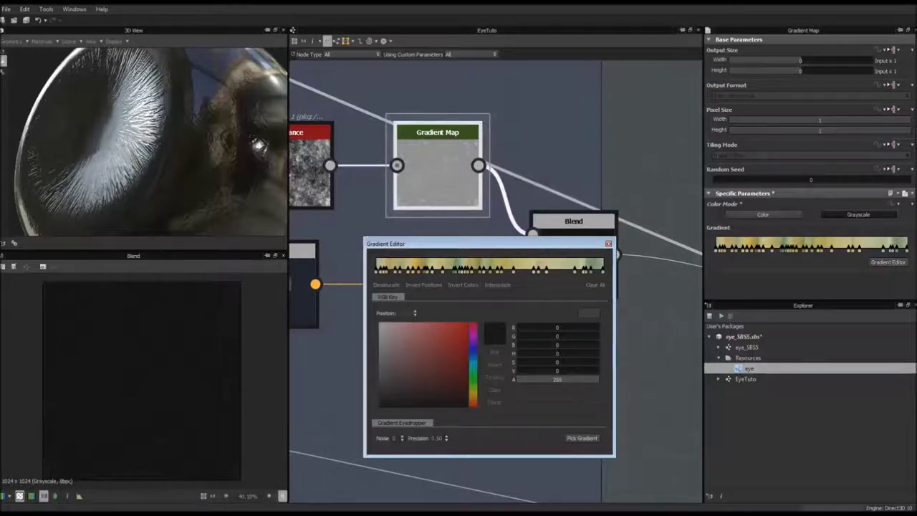
{"action": "left_click", "coordinate": [608, 243]}
{"action": "middle_click_drag", "start_coordinate": [521, 209], "coordinate": [542, 248]}
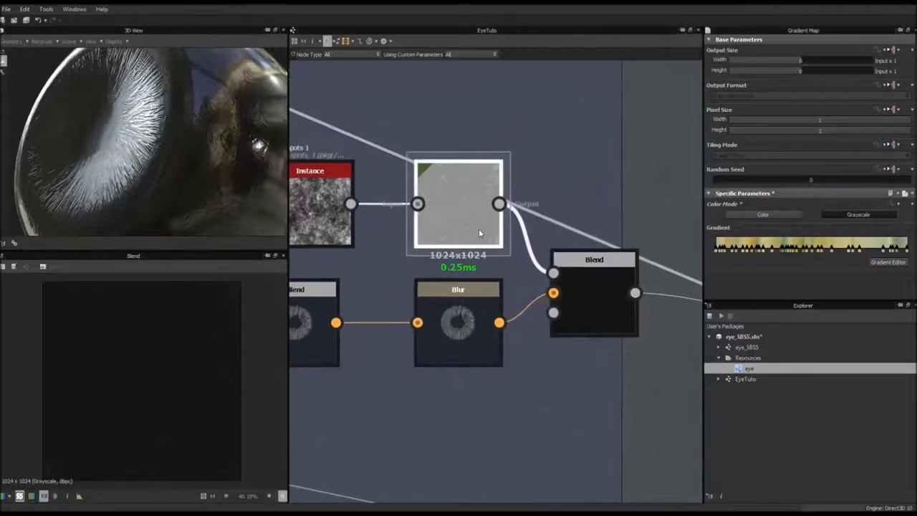
{"action": "left_click_drag", "start_coordinate": [465, 227], "coordinate": [440, 223]}
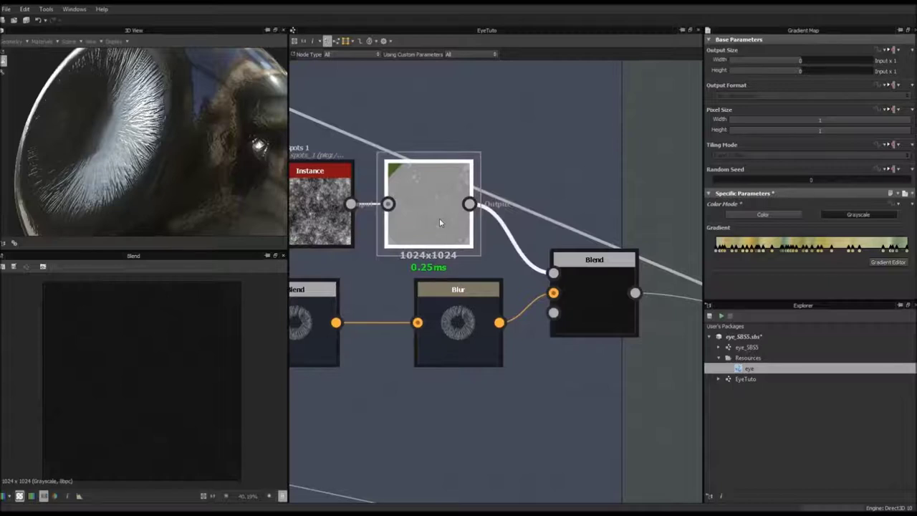
{"action": "key", "text": "space"}
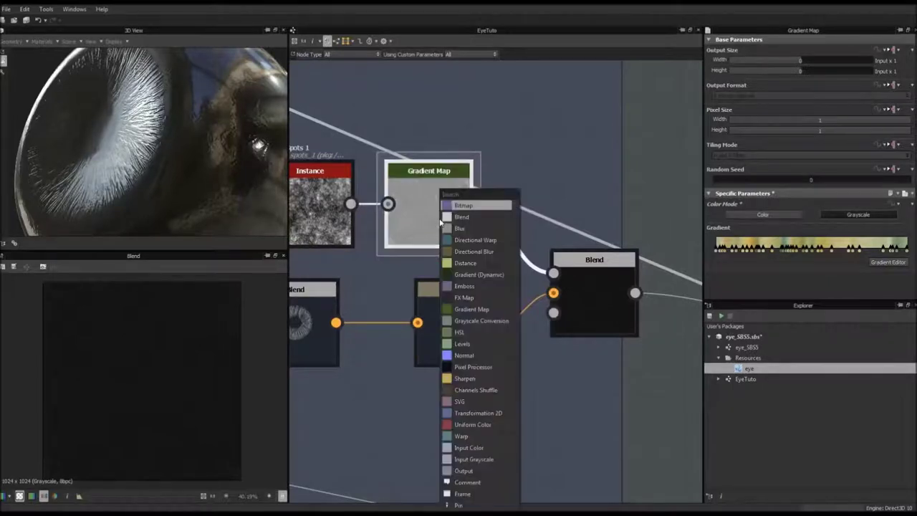
{"action": "type", "text": "gradient"}
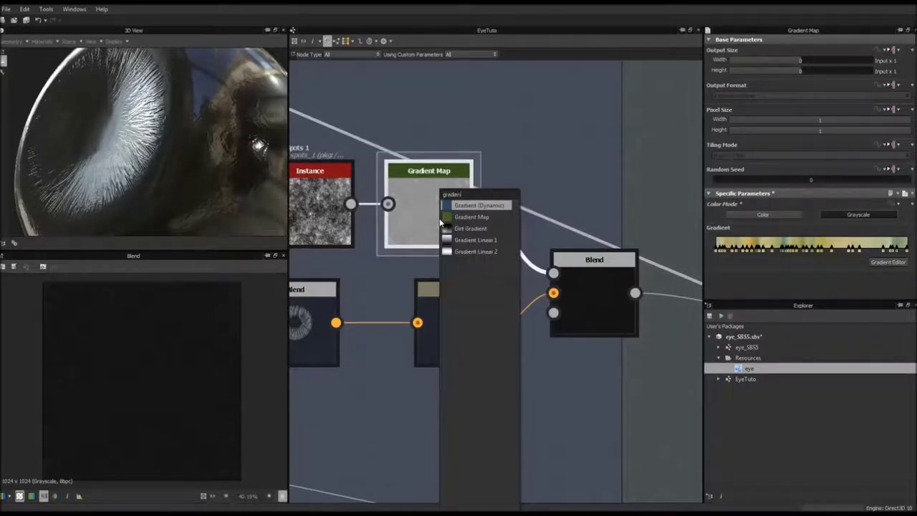
{"action": "key", "text": "Return"}
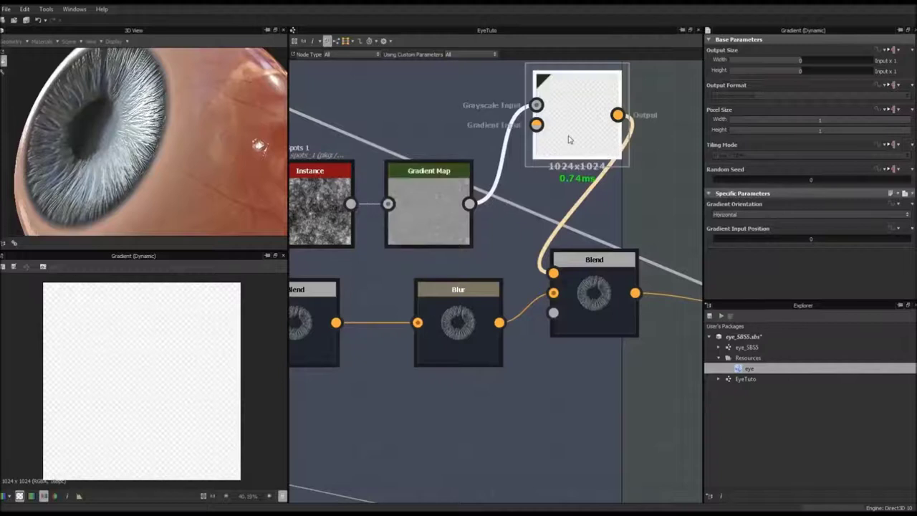
{"action": "key", "text": "Delete"}
Add a second Gradient Map after the grayscale one and connect its colour output to the final Blend's foreground
{"action": "double_click", "coordinate": [465, 188]}
{"action": "key", "text": "space"}
{"action": "type", "text": "gradient"}
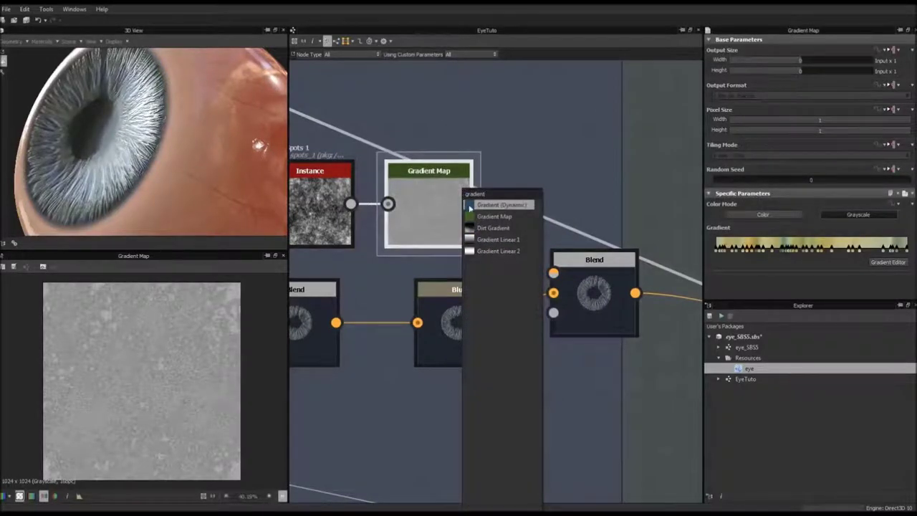
{"action": "left_click", "coordinate": [475, 216]}
{"action": "left_click_drag", "start_coordinate": [564, 130], "coordinate": [516, 189]}
{"action": "left_click_drag", "start_coordinate": [572, 174], "coordinate": [553, 273]}
Check the grey spots on the eye mesh and raise the final Blend's opacity to 0.31
{"action": "left_click_drag", "start_coordinate": [191, 209], "coordinate": [182, 159]}
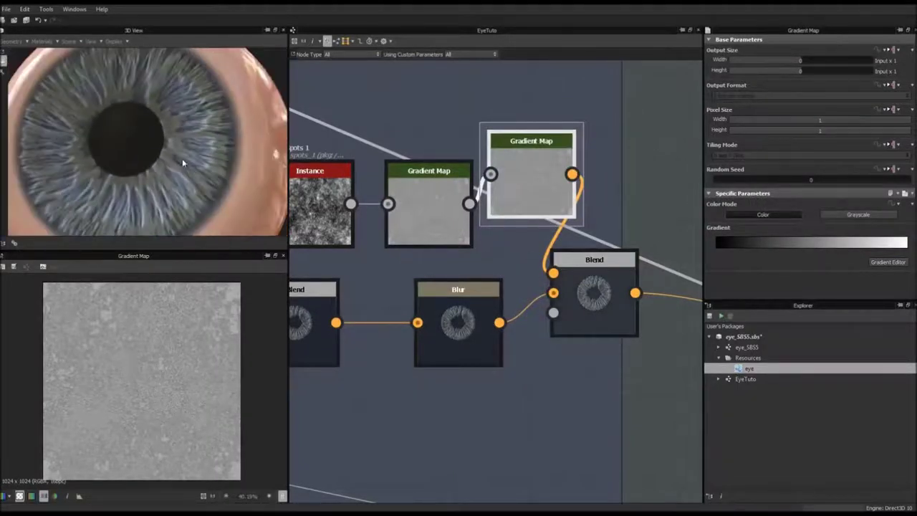
{"action": "left_click", "coordinate": [430, 188]}
{"action": "scroll", "coordinate": [430, 197], "scroll_direction": "up", "scroll_amount": 3}
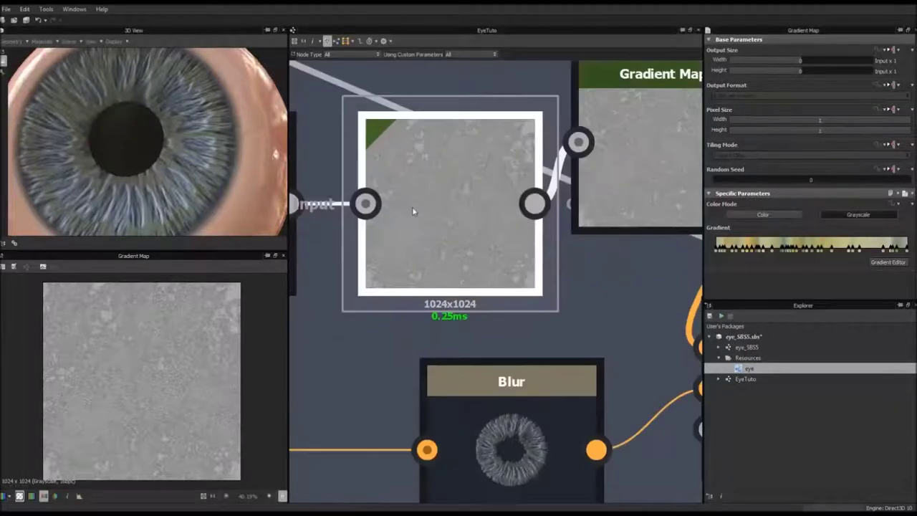
{"action": "scroll", "coordinate": [455, 198], "scroll_direction": "down", "scroll_amount": 2}
{"action": "scroll", "coordinate": [454, 198], "scroll_direction": "up", "scroll_amount": 2}
{"action": "scroll", "coordinate": [454, 197], "scroll_direction": "down", "scroll_amount": 2}
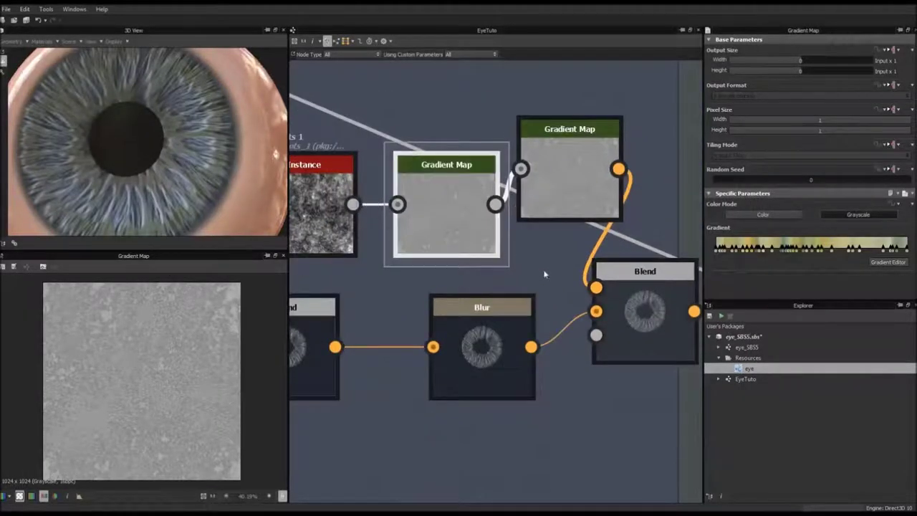
{"action": "left_click_drag", "start_coordinate": [196, 142], "coordinate": [209, 146]}
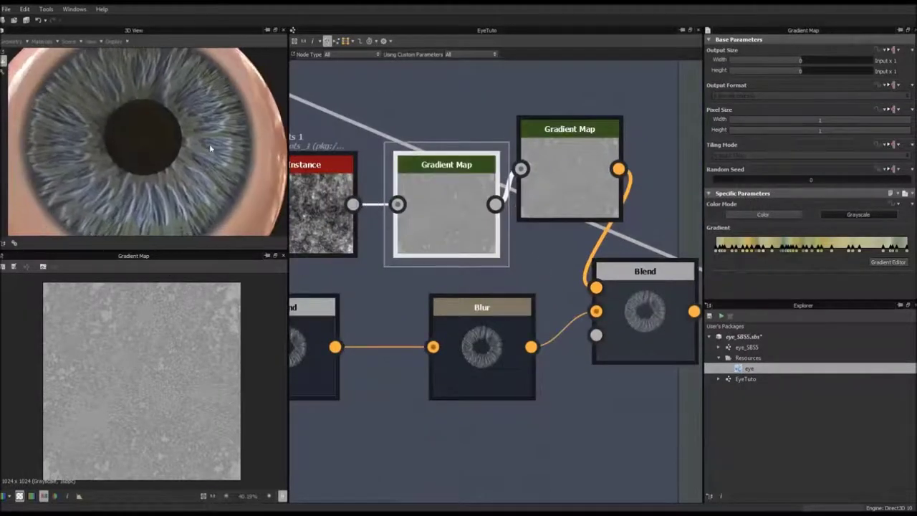
{"action": "left_click", "coordinate": [628, 307]}
{"action": "left_click", "coordinate": [629, 309]}
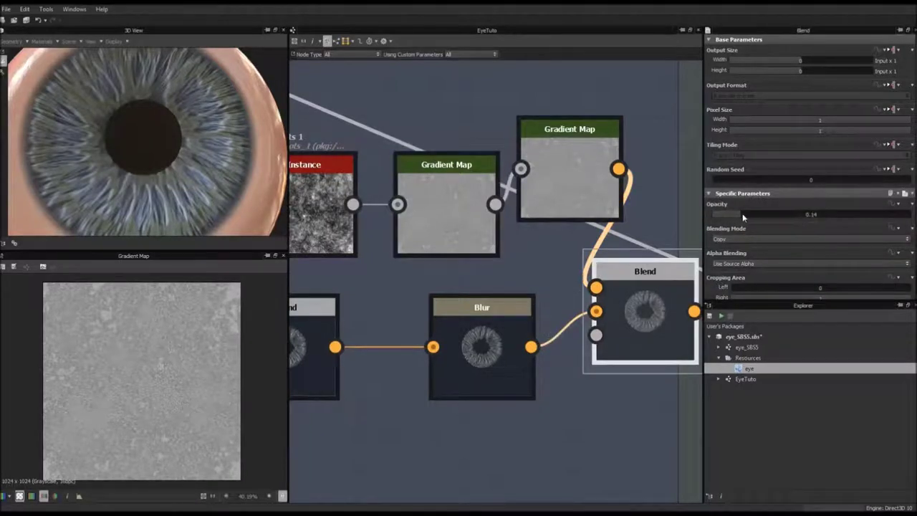
{"action": "mouse_move", "coordinate": [761, 216]}
{"action": "left_mouse_down"}
{"action": "mouse_move", "coordinate": [753, 215]}
{"action": "mouse_move", "coordinate": [778, 215]}
{"action": "left_mouse_up"}
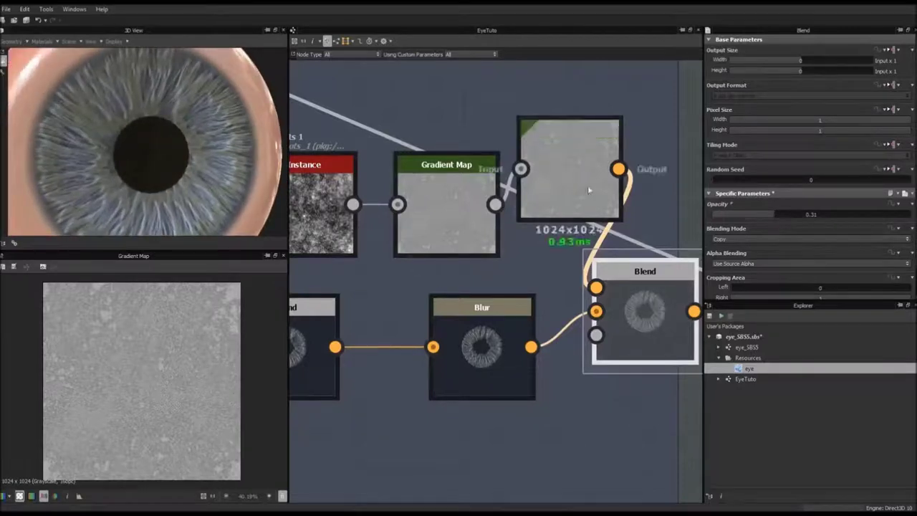
Arrange BnW Spots 1 and the two Gradient Map nodes in an evenly spaced row above the iris chain
{"action": "scroll", "coordinate": [573, 178], "scroll_direction": "down", "scroll_amount": 2}
{"action": "left_click_drag", "start_coordinate": [385, 194], "coordinate": [336, 193]}
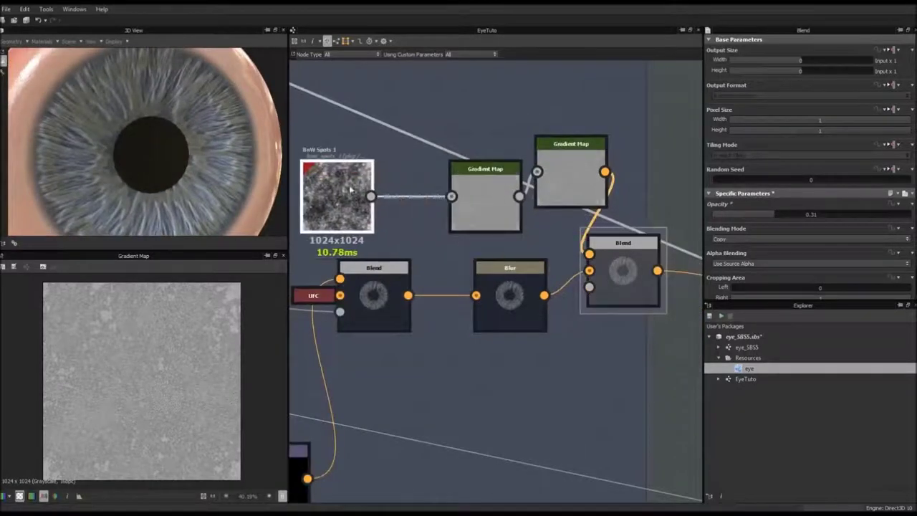
{"action": "left_click_drag", "start_coordinate": [485, 194], "coordinate": [437, 190]}
{"action": "left_click_drag", "start_coordinate": [578, 200], "coordinate": [542, 200]}
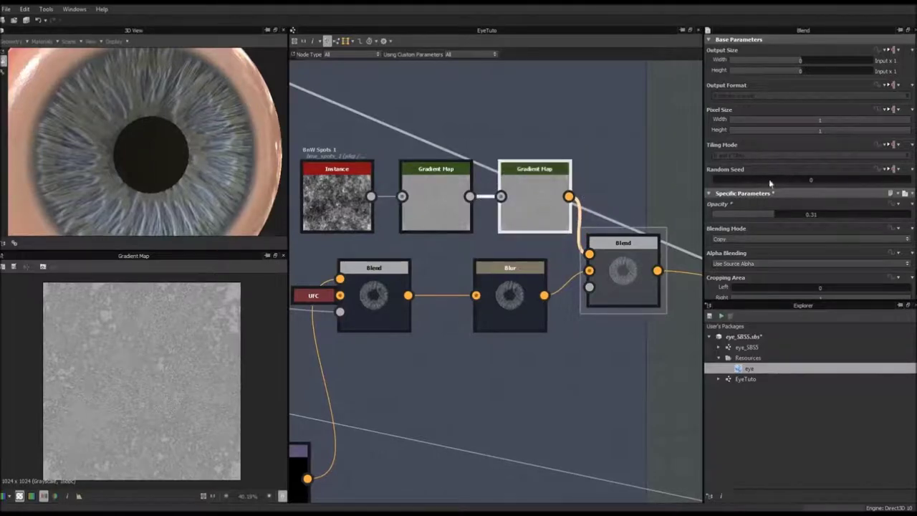
Connect the earlier Blend directly to the final Blend's background and move the bypassed Blur node beyond the final Blend
{"action": "middle_click_drag", "start_coordinate": [611, 196], "coordinate": [575, 167]}
{"action": "scroll", "coordinate": [571, 186], "scroll_direction": "up", "scroll_amount": 1}
{"action": "scroll", "coordinate": [570, 185], "scroll_direction": "down", "scroll_amount": 1}
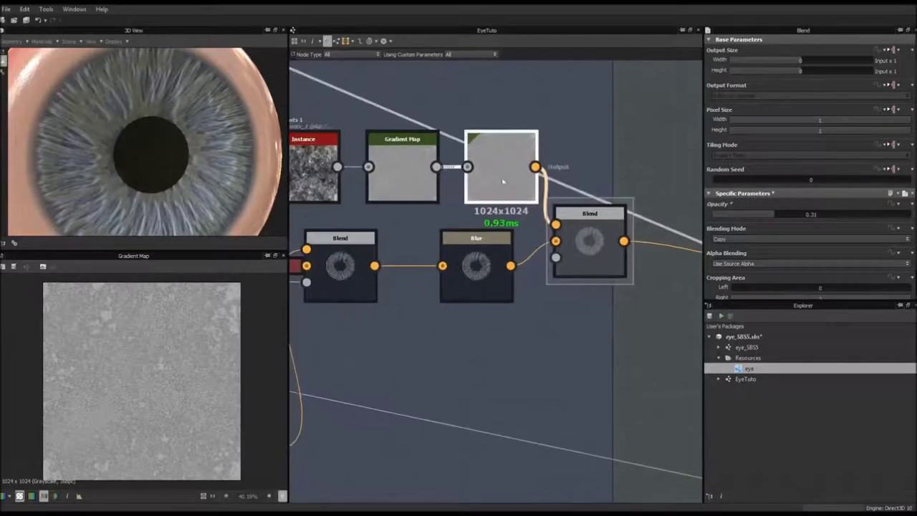
{"action": "middle_click_drag", "start_coordinate": [510, 180], "coordinate": [543, 168]}
{"action": "scroll", "coordinate": [543, 168], "scroll_direction": "down", "scroll_amount": 2}
{"action": "scroll", "coordinate": [520, 207], "scroll_direction": "up", "scroll_amount": 4}
{"action": "scroll", "coordinate": [514, 220], "scroll_direction": "down", "scroll_amount": 3}
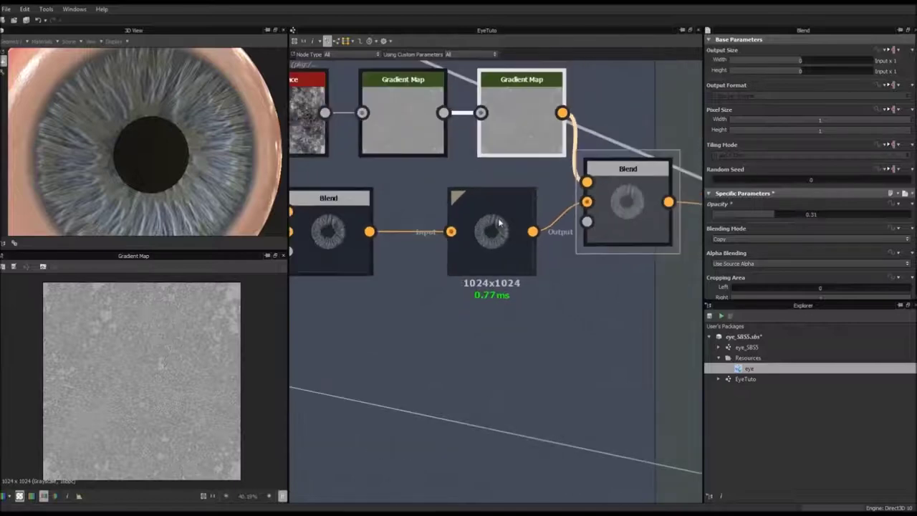
{"action": "left_click_drag", "start_coordinate": [413, 227], "coordinate": [564, 206]}
{"action": "left_click_drag", "start_coordinate": [503, 245], "coordinate": [647, 288]}
Connect the final Blend into the Blur node and transfer the Blend's outgoing link to the Blur's output
{"action": "middle_click_drag", "start_coordinate": [554, 263], "coordinate": [427, 255]}
{"action": "scroll", "coordinate": [467, 255], "scroll_direction": "down", "scroll_amount": 1}
{"action": "scroll", "coordinate": [358, 262], "scroll_direction": "down", "scroll_amount": 2}
{"action": "scroll", "coordinate": [374, 258], "scroll_direction": "up", "scroll_amount": 1}
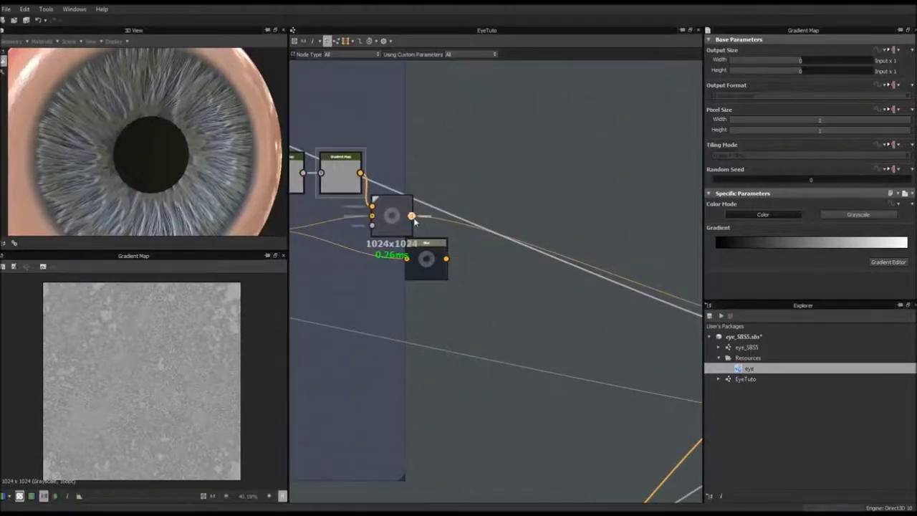
{"action": "left_click_drag", "start_coordinate": [412, 216], "coordinate": [407, 259]}
{"action": "left_click_drag", "start_coordinate": [411, 215], "coordinate": [483, 216], "text": "shift"}
Examine the blurred iris on the eye mesh from the side and front, along with the reordered nodes
{"action": "scroll", "coordinate": [207, 168], "scroll_direction": "up", "scroll_amount": 3}
{"action": "scroll", "coordinate": [207, 168], "scroll_direction": "down", "scroll_amount": 3}
{"action": "left_click_drag", "start_coordinate": [223, 152], "coordinate": [106, 84]}
{"action": "scroll", "coordinate": [408, 228], "scroll_direction": "down", "scroll_amount": 2}
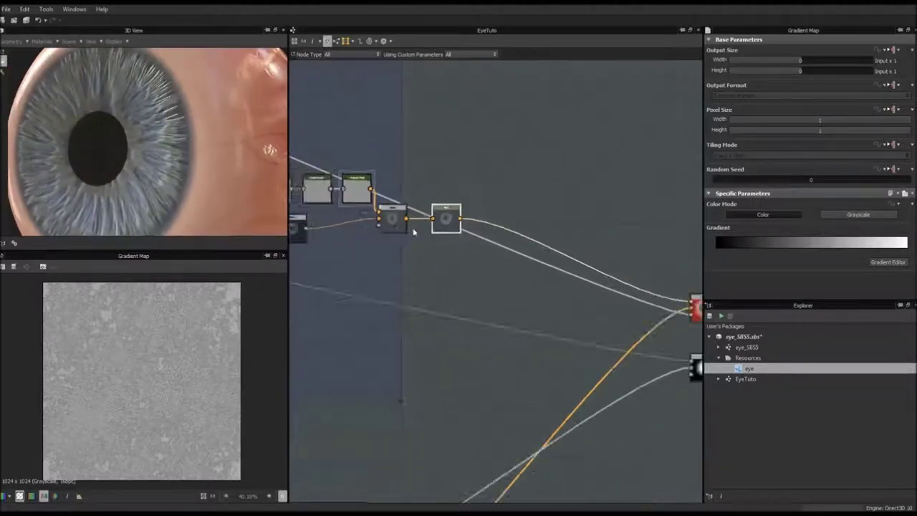
{"action": "scroll", "coordinate": [406, 228], "scroll_direction": "up", "scroll_amount": 4}
{"action": "middle_click_drag", "start_coordinate": [407, 228], "coordinate": [510, 223]}
{"action": "left_click_drag", "start_coordinate": [125, 123], "coordinate": [215, 157]}
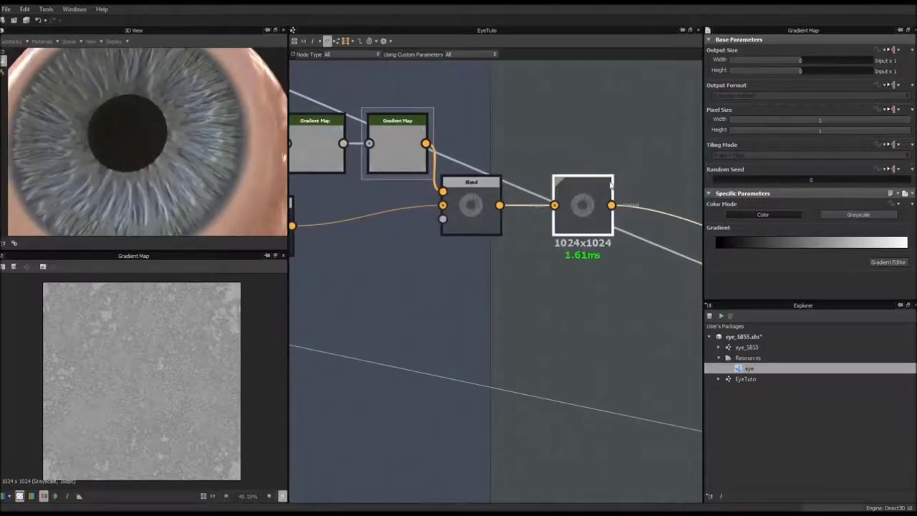
Examine the whole eyeball from a distance and closer up to judge the softened iris
{"action": "scroll", "coordinate": [316, 203], "scroll_direction": "down", "scroll_amount": 1}
{"action": "left_click_drag", "start_coordinate": [232, 192], "coordinate": [187, 163]}
{"action": "scroll", "coordinate": [176, 168], "scroll_direction": "down", "scroll_amount": 8}
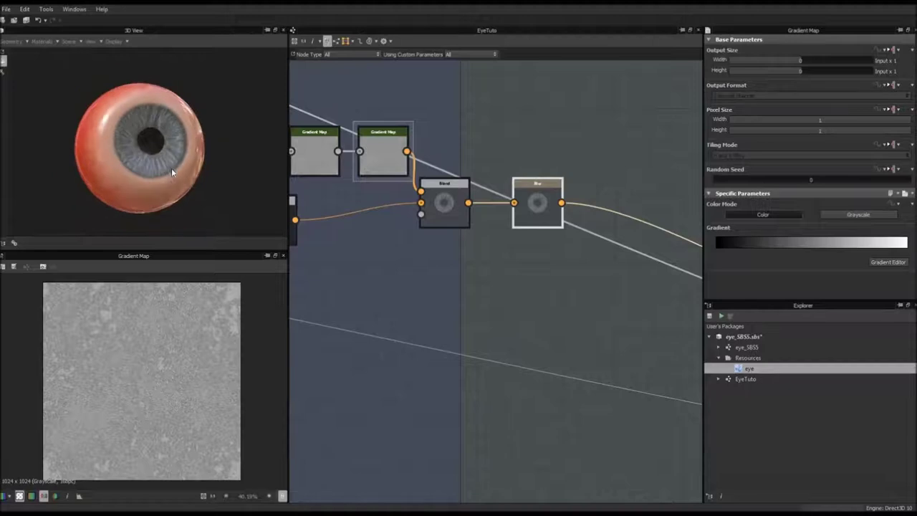
{"action": "scroll", "coordinate": [176, 192], "scroll_direction": "down", "scroll_amount": 2}
{"action": "scroll", "coordinate": [146, 159], "scroll_direction": "up", "scroll_amount": 5}
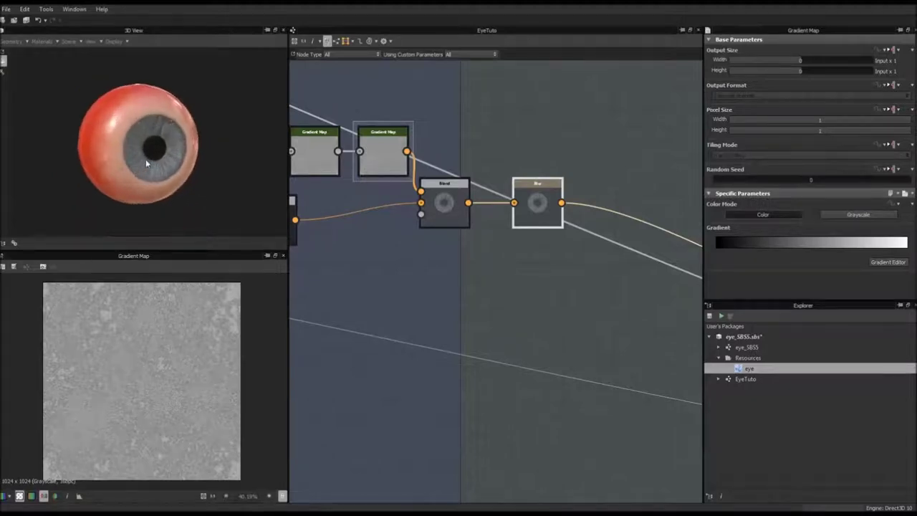
{"action": "scroll", "coordinate": [146, 157], "scroll_direction": "up", "scroll_amount": 3}
{"action": "scroll", "coordinate": [147, 159], "scroll_direction": "down", "scroll_amount": 4}
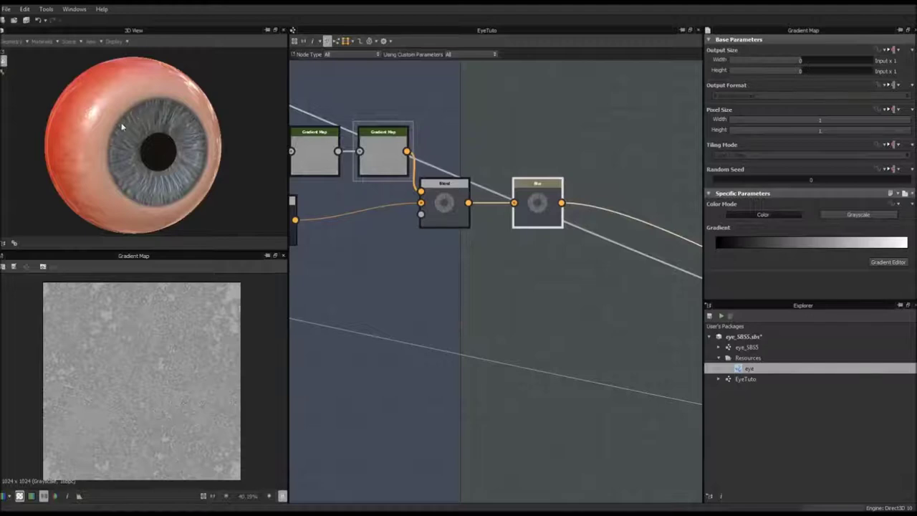
Set the Radius of the Splatter Circular feeding the Gradient Map to 0.21
{"action": "middle_click_drag", "start_coordinate": [373, 249], "coordinate": [591, 195]}
{"action": "scroll", "coordinate": [591, 195], "scroll_direction": "down", "scroll_amount": 3}
{"action": "scroll", "coordinate": [414, 278], "scroll_direction": "up", "scroll_amount": 2}
{"action": "middle_click_drag", "start_coordinate": [403, 276], "coordinate": [533, 291]}
{"action": "scroll", "coordinate": [626, 260], "scroll_direction": "down", "scroll_amount": 2}
{"action": "scroll", "coordinate": [470, 296], "scroll_direction": "up", "scroll_amount": 1}
{"action": "scroll", "coordinate": [362, 181], "scroll_direction": "up", "scroll_amount": 6}
{"action": "scroll", "coordinate": [375, 187], "scroll_direction": "up", "scroll_amount": 2}
{"action": "scroll", "coordinate": [387, 176], "scroll_direction": "down", "scroll_amount": 4}
{"action": "middle_click_drag", "start_coordinate": [387, 176], "coordinate": [416, 346]}
{"action": "scroll", "coordinate": [414, 208], "scroll_direction": "down", "scroll_amount": 2}
{"action": "left_click", "coordinate": [390, 150]}
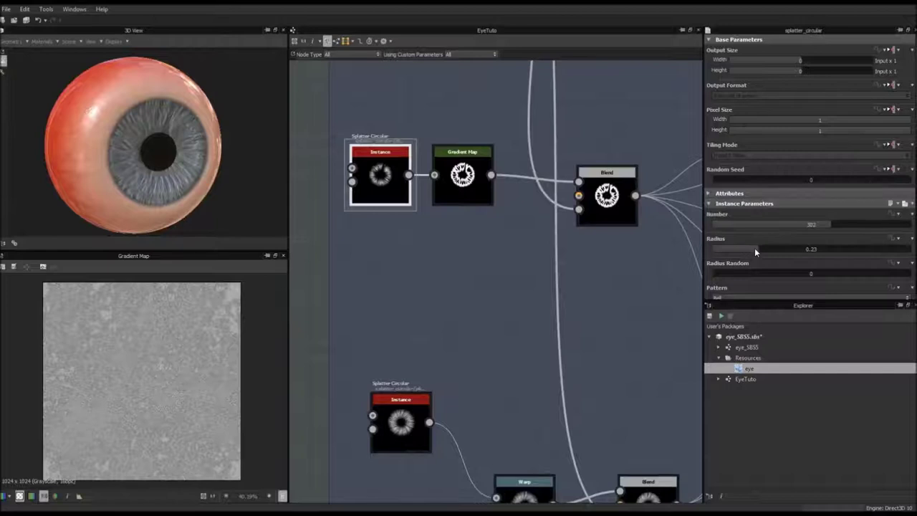
{"action": "left_click_drag", "start_coordinate": [756, 249], "coordinate": [754, 249]}
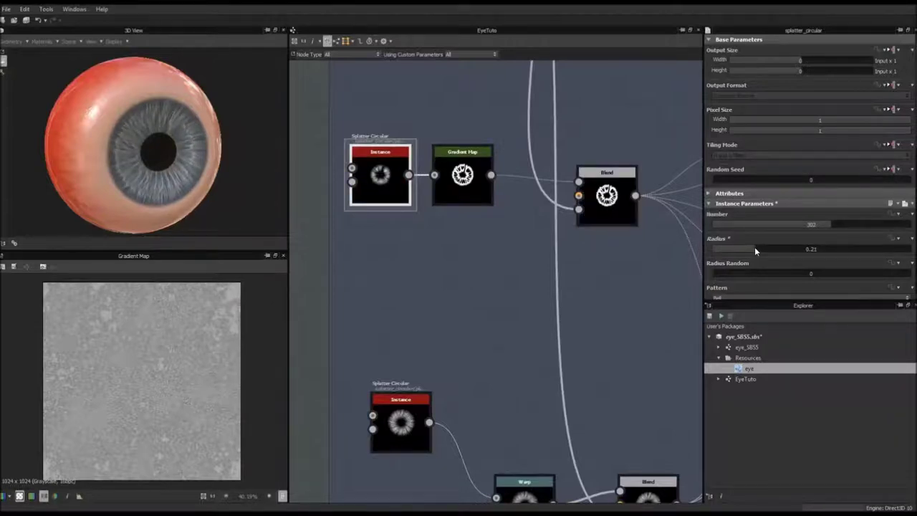
Reduce the same Splatter Circular's Pattern Scale to 0.38
{"action": "scroll", "coordinate": [773, 254], "scroll_direction": "down", "scroll_amount": 5}
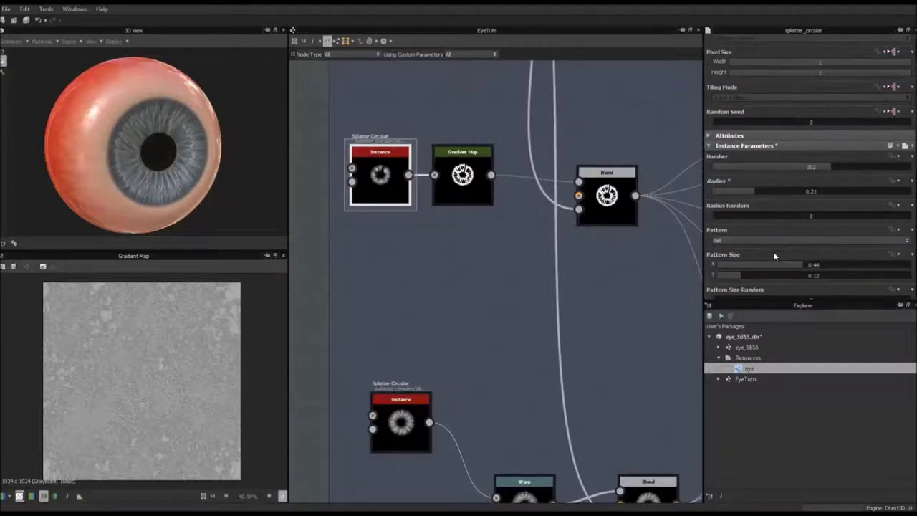
{"action": "scroll", "coordinate": [773, 255], "scroll_direction": "up", "scroll_amount": 1}
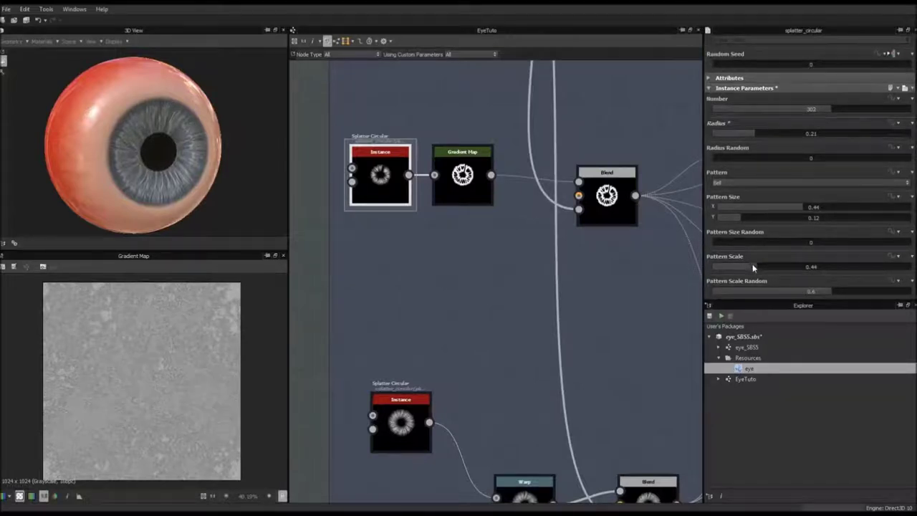
{"action": "left_click_drag", "start_coordinate": [757, 266], "coordinate": [750, 266]}
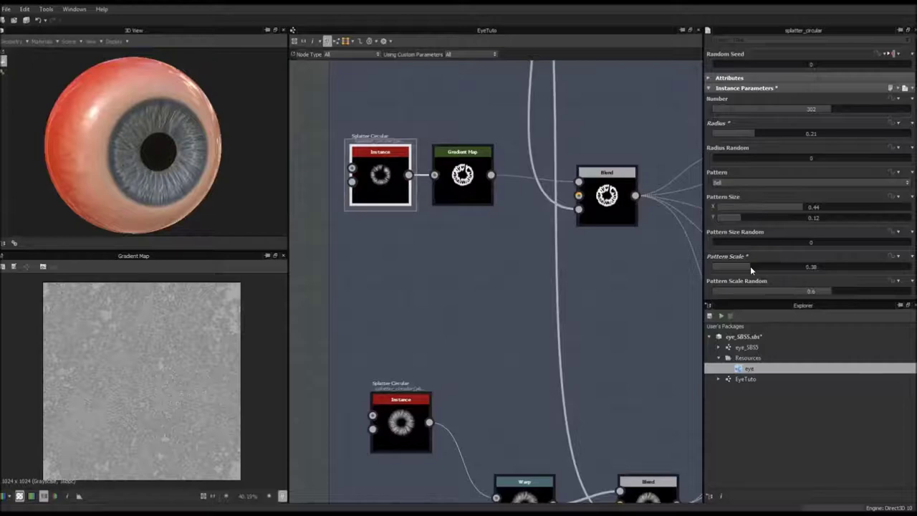
Check the adjusted iris pattern on the eye mesh and follow the graph to the Blends joining iris and white part
{"action": "mouse_move", "coordinate": [199, 142]}
{"action": "left_mouse_down"}
{"action": "mouse_move", "coordinate": [156, 135]}
{"action": "mouse_move", "coordinate": [204, 157]}
{"action": "left_mouse_up"}
{"action": "scroll", "coordinate": [170, 138], "scroll_direction": "up", "scroll_amount": 2}
{"action": "scroll", "coordinate": [170, 138], "scroll_direction": "down", "scroll_amount": 3}
{"action": "scroll", "coordinate": [532, 257], "scroll_direction": "down", "scroll_amount": 3}
{"action": "middle_click_drag", "start_coordinate": [532, 256], "coordinate": [435, 226]}
{"action": "scroll", "coordinate": [581, 236], "scroll_direction": "down", "scroll_amount": 3}
{"action": "middle_click_drag", "start_coordinate": [636, 229], "coordinate": [557, 163]}
{"action": "middle_click_drag", "start_coordinate": [626, 189], "coordinate": [504, 195]}
{"action": "left_click_drag", "start_coordinate": [106, 152], "coordinate": [35, 106]}
{"action": "scroll", "coordinate": [92, 127], "scroll_direction": "up", "scroll_amount": 3}
{"action": "left_click_drag", "start_coordinate": [91, 127], "coordinate": [292, 159]}
{"action": "middle_click_drag", "start_coordinate": [637, 220], "coordinate": [394, 146]}
{"action": "scroll", "coordinate": [428, 154], "scroll_direction": "down", "scroll_amount": 3}
{"action": "scroll", "coordinate": [428, 154], "scroll_direction": "up", "scroll_amount": 3}
Inspect the veined white of the eye from the side and the iris relief up close on the mesh
{"action": "left_click_drag", "start_coordinate": [112, 112], "coordinate": [199, 120]}
{"action": "scroll", "coordinate": [198, 130], "scroll_direction": "down", "scroll_amount": 3}
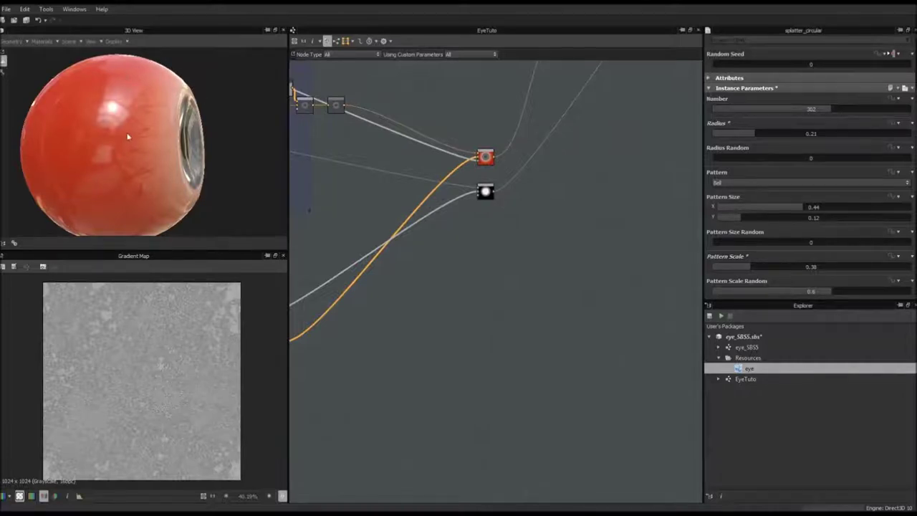
{"action": "left_click_drag", "start_coordinate": [127, 136], "coordinate": [120, 118]}
{"action": "left_click_drag", "start_coordinate": [82, 143], "coordinate": [121, 135]}
{"action": "scroll", "coordinate": [150, 121], "scroll_direction": "up", "scroll_amount": 3}
{"action": "scroll", "coordinate": [151, 122], "scroll_direction": "down", "scroll_amount": 3}
{"action": "left_click_drag", "start_coordinate": [160, 104], "coordinate": [141, 113]}
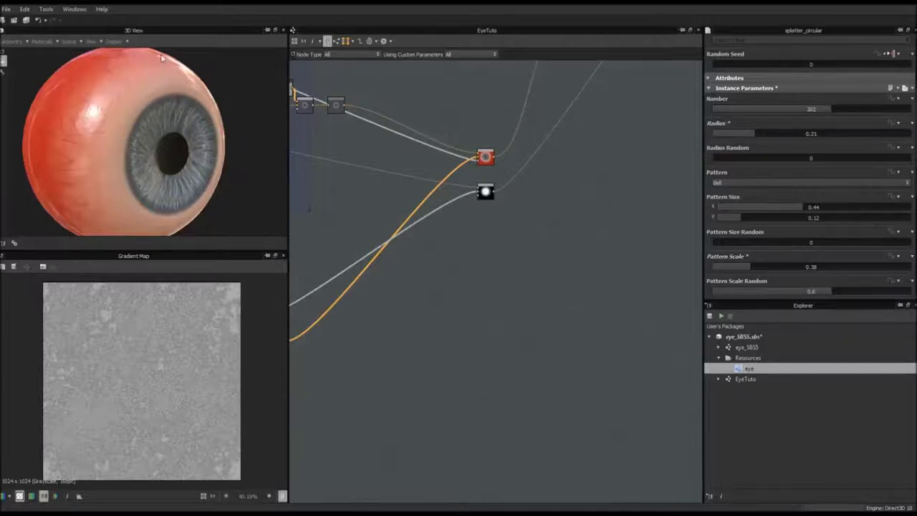
{"action": "left_click_drag", "start_coordinate": [154, 65], "coordinate": [123, 103]}
{"action": "left_click_drag", "start_coordinate": [175, 60], "coordinate": [153, 92]}
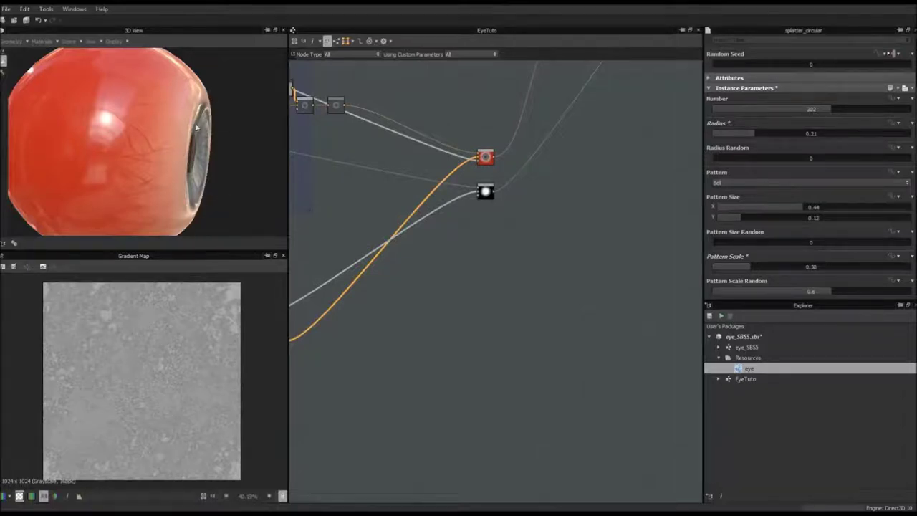
{"action": "mouse_move", "coordinate": [209, 129]}
{"action": "left_mouse_down"}
{"action": "mouse_move", "coordinate": [112, 142]}
{"action": "mouse_move", "coordinate": [124, 123]}
{"action": "mouse_move", "coordinate": [139, 128]}
{"action": "mouse_move", "coordinate": [103, 155]}
{"action": "mouse_move", "coordinate": [104, 139]}
{"action": "left_mouse_up"}
{"action": "scroll", "coordinate": [129, 151], "scroll_direction": "up", "scroll_amount": 5}
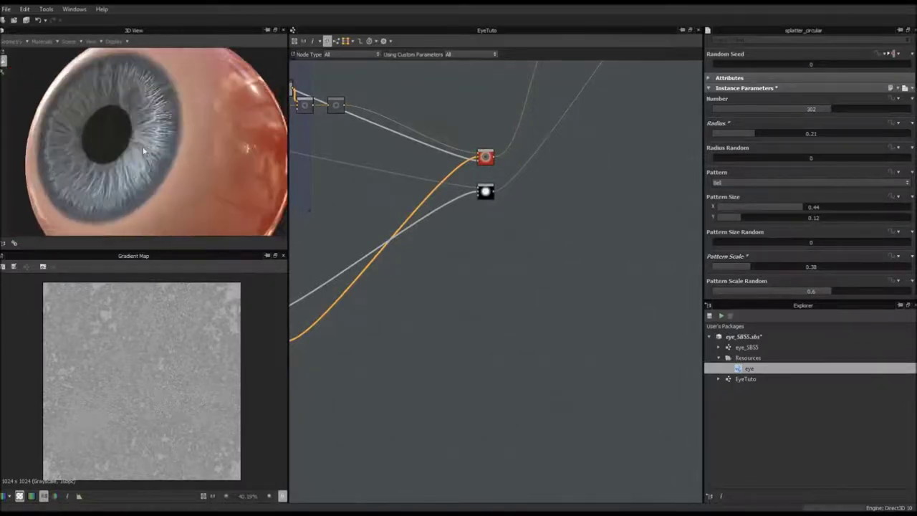
{"action": "scroll", "coordinate": [530, 248], "scroll_direction": "down", "scroll_amount": 3}
Duplicate the Blur node after the iris colour Blend, delete the copy's input link and set the copy aside below the original
{"action": "middle_click_drag", "start_coordinate": [359, 130], "coordinate": [367, 149]}
{"action": "scroll", "coordinate": [404, 166], "scroll_direction": "up", "scroll_amount": 7}
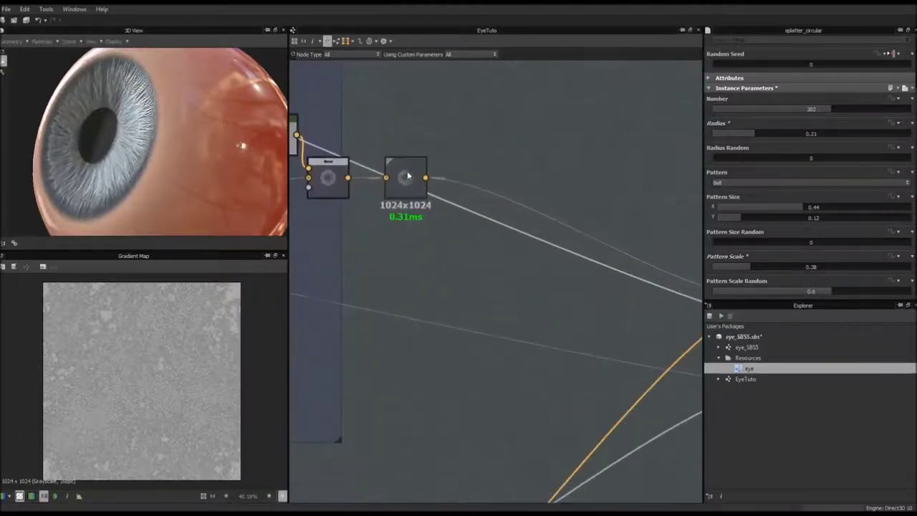
{"action": "left_click", "coordinate": [406, 185]}
{"action": "key", "text": "ctrl+d"}
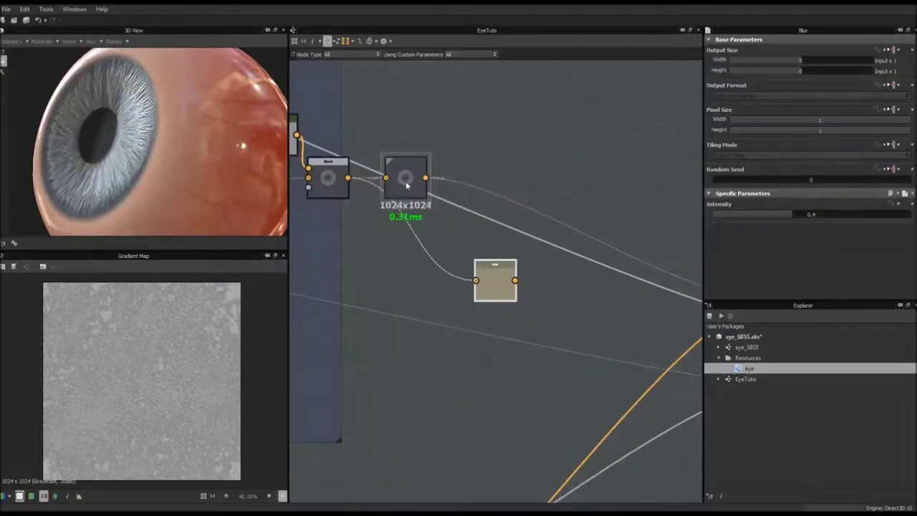
{"action": "left_click_drag", "start_coordinate": [444, 246], "coordinate": [427, 270]}
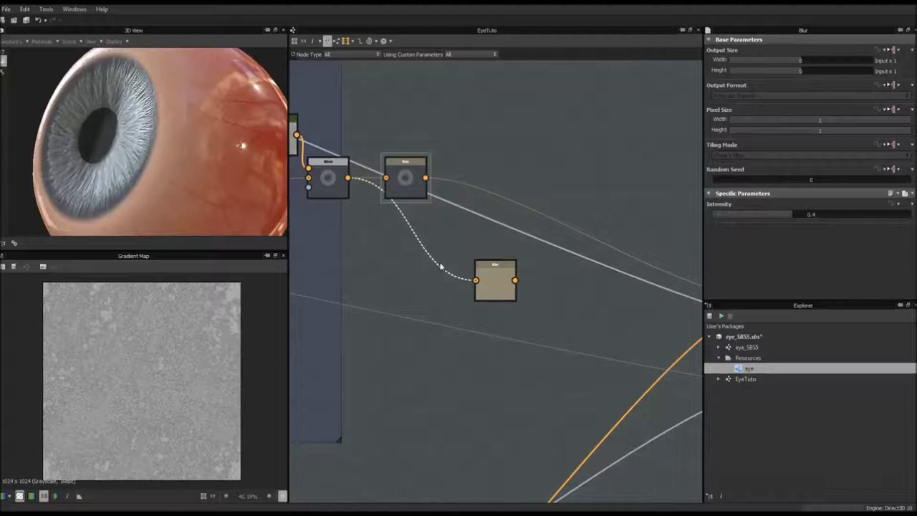
{"action": "key", "text": "Delete"}
{"action": "left_click_drag", "start_coordinate": [509, 283], "coordinate": [478, 271]}
{"action": "scroll", "coordinate": [478, 272], "scroll_direction": "down", "scroll_amount": 4}
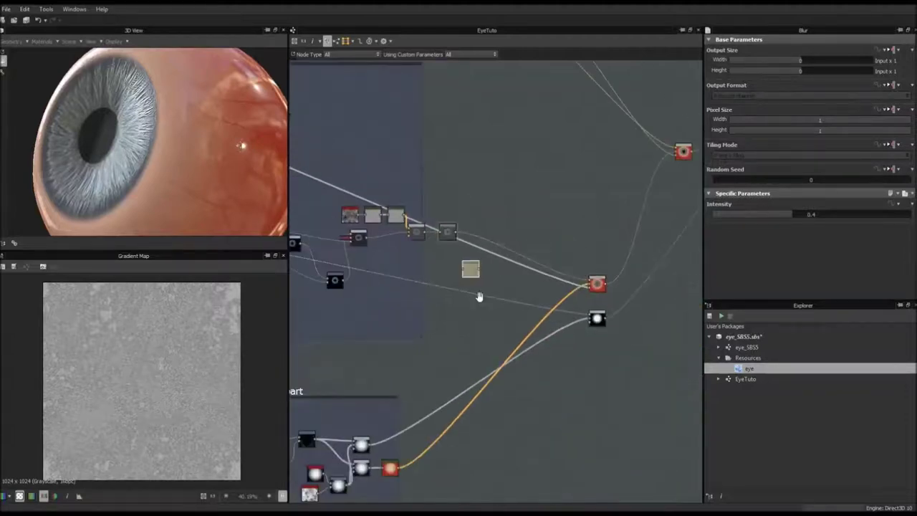
{"action": "middle_click_drag", "start_coordinate": [481, 296], "coordinate": [536, 254]}
{"action": "left_click_drag", "start_coordinate": [537, 231], "coordinate": [526, 290]}
{"action": "scroll", "coordinate": [515, 243], "scroll_direction": "up", "scroll_amount": 3}
{"action": "scroll", "coordinate": [514, 243], "scroll_direction": "down", "scroll_amount": 2}
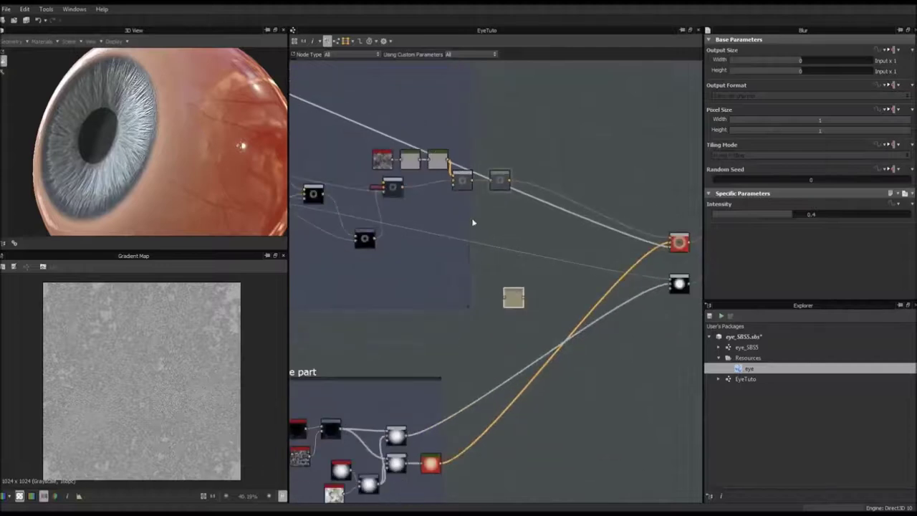
Examine the outputs of the grayscale Blend joining iris and white part and of the BnW Spots 1 node
{"action": "middle_click_drag", "start_coordinate": [452, 201], "coordinate": [522, 219]}
{"action": "middle_click_drag", "start_coordinate": [626, 305], "coordinate": [455, 309]}
{"action": "scroll", "coordinate": [446, 314], "scroll_direction": "down", "scroll_amount": 1}
{"action": "left_click", "coordinate": [561, 307]}
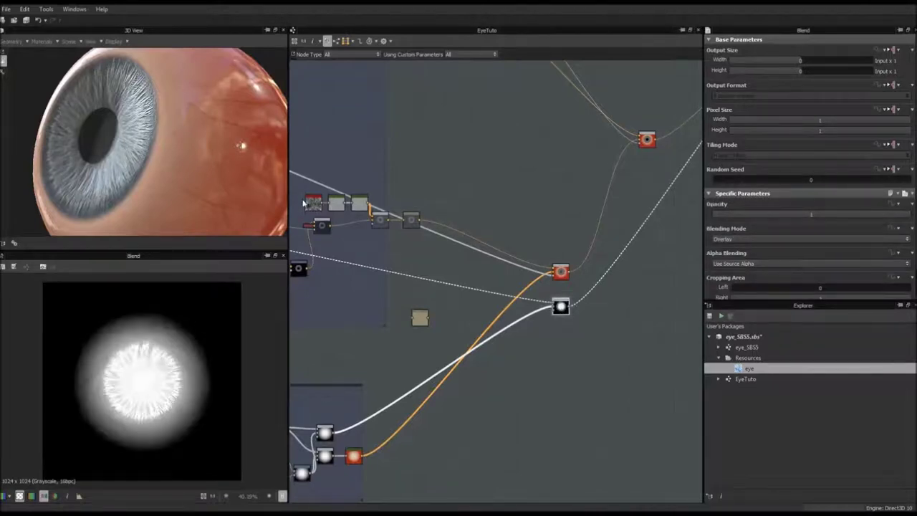
{"action": "left_click", "coordinate": [314, 204]}
{"action": "scroll", "coordinate": [385, 234], "scroll_direction": "up", "scroll_amount": 3}
{"action": "scroll", "coordinate": [381, 233], "scroll_direction": "down", "scroll_amount": 3}
{"action": "scroll", "coordinate": [353, 215], "scroll_direction": "up", "scroll_amount": 3}
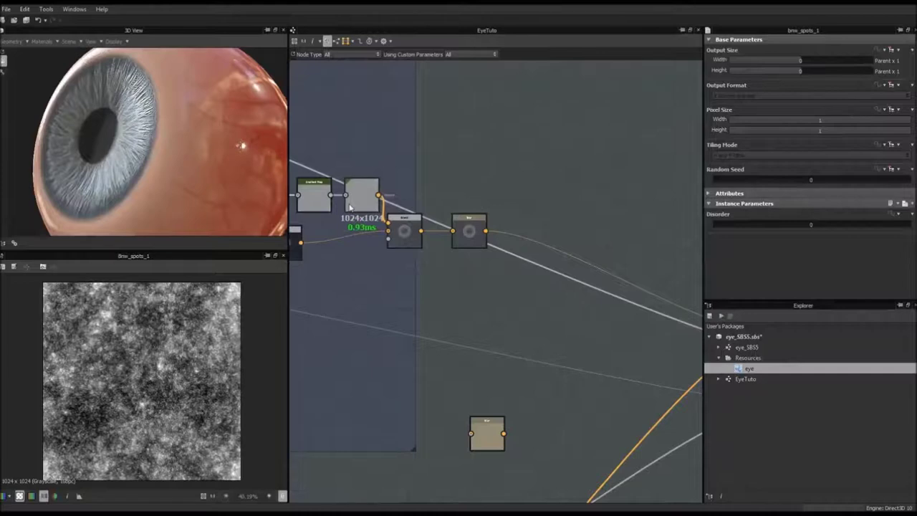
Move the duplicated Blur node just beyond the grayscale Blend that joins iris and white part
{"action": "scroll", "coordinate": [350, 207], "scroll_direction": "down", "scroll_amount": 3}
{"action": "middle_click_drag", "start_coordinate": [447, 249], "coordinate": [478, 190]}
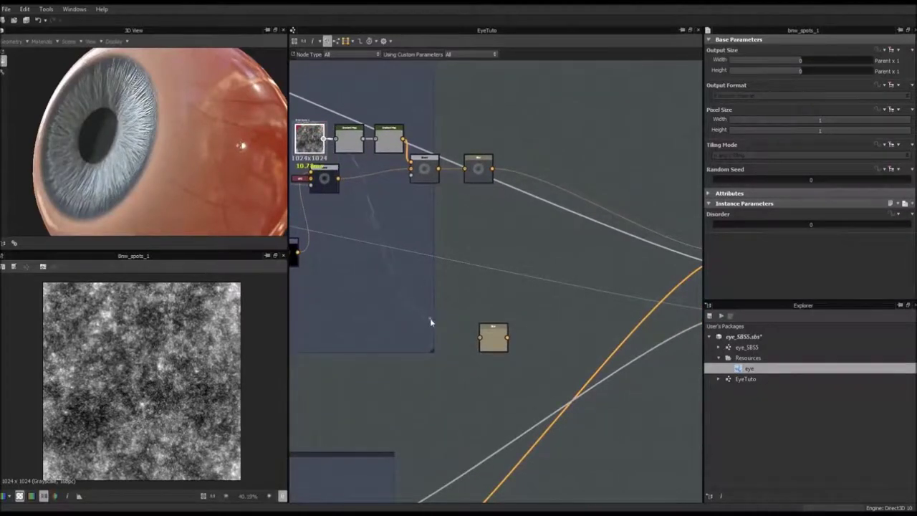
{"action": "middle_click_drag", "start_coordinate": [557, 338], "coordinate": [447, 309]}
{"action": "left_click_drag", "start_coordinate": [387, 318], "coordinate": [660, 297]}
{"action": "middle_click_drag", "start_coordinate": [580, 298], "coordinate": [637, 329]}
{"action": "scroll", "coordinate": [637, 330], "scroll_direction": "down", "scroll_amount": 2}
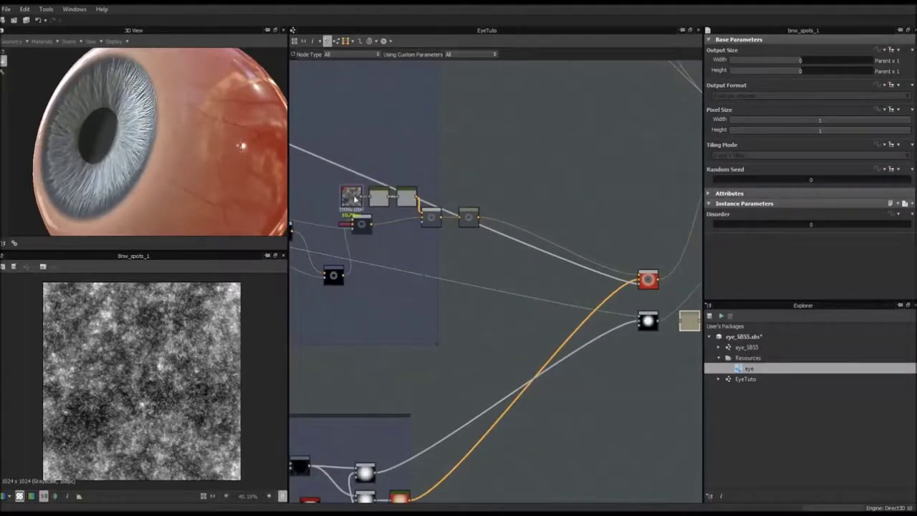
Move the grayscale Blend down and add a new Blend node between it and the red colour Blend
{"action": "left_click", "coordinate": [646, 320]}
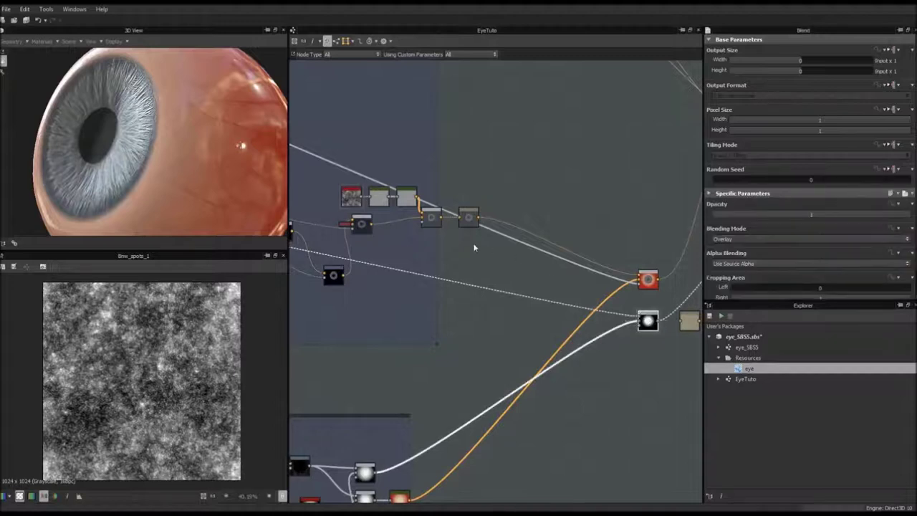
{"action": "left_click_drag", "start_coordinate": [647, 320], "coordinate": [648, 353]}
{"action": "left_click", "coordinate": [655, 313]}
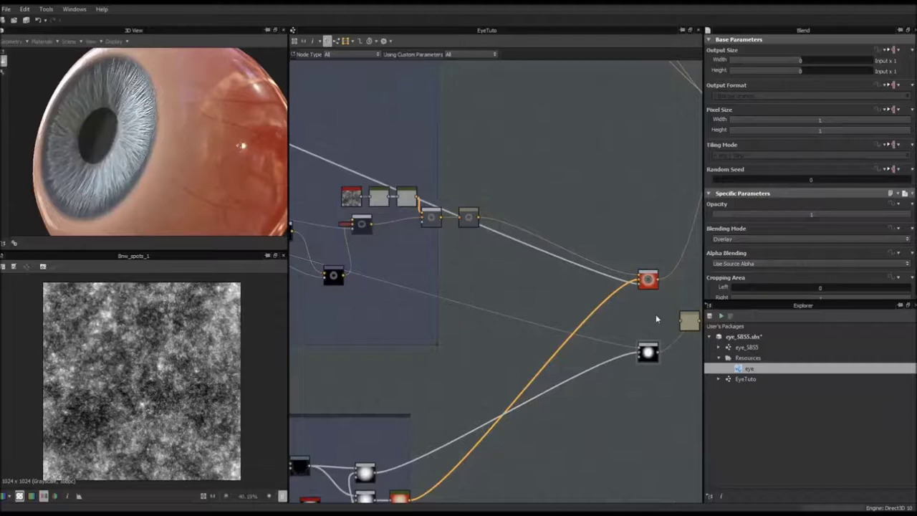
{"action": "key", "text": "space"}
{"action": "type", "text": "blend"}
{"action": "key", "text": "Return"}
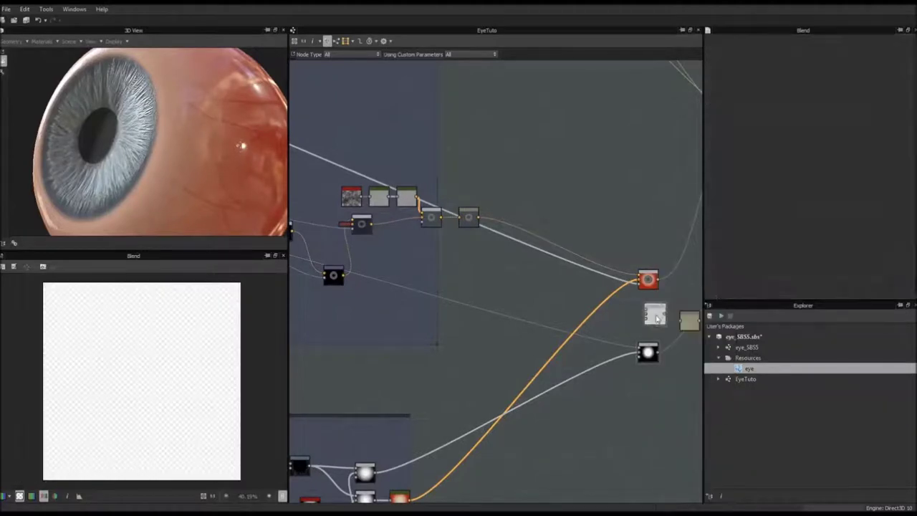
{"action": "left_click_drag", "start_coordinate": [652, 322], "coordinate": [646, 314]}
Connect BnW Spots 1 to the new Blend's foreground and the grayscale Blend's output to its background
{"action": "left_click_drag", "start_coordinate": [362, 196], "coordinate": [578, 292]}
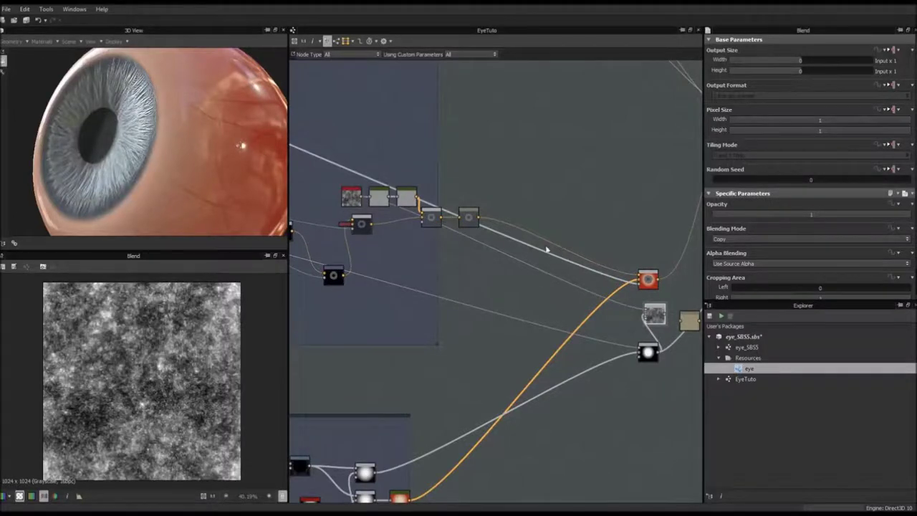
{"action": "scroll", "coordinate": [498, 245], "scroll_direction": "down", "scroll_amount": 3}
{"action": "scroll", "coordinate": [592, 264], "scroll_direction": "up", "scroll_amount": 2}
Copy the red colour Blend's opacity link to the grayscale Blend's opacity input, keeping the original link in place
{"action": "left_click_drag", "start_coordinate": [586, 266], "coordinate": [589, 313]}
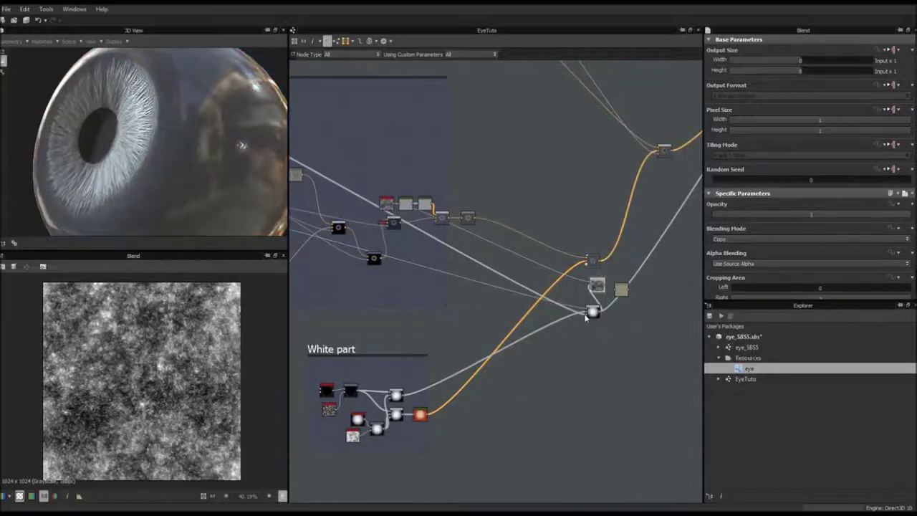
{"action": "key", "text": "ctrl+z"}
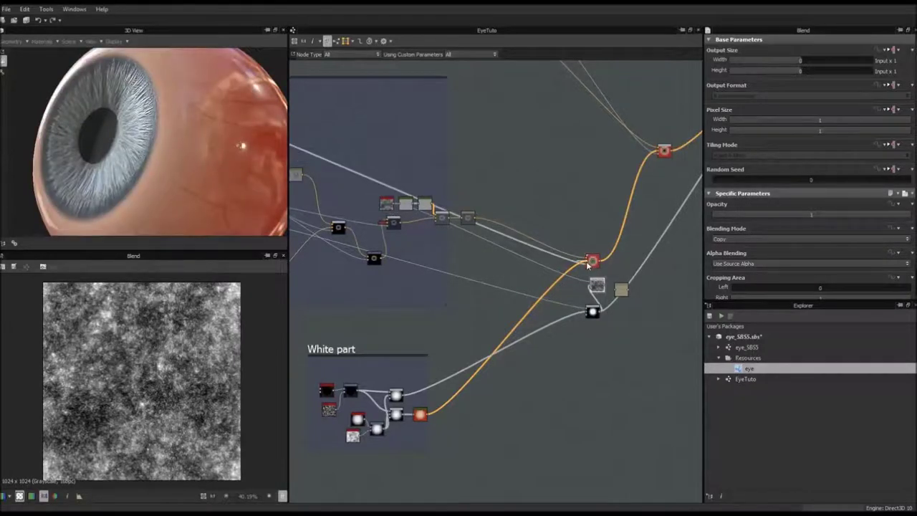
{"action": "left_click_drag", "start_coordinate": [587, 265], "coordinate": [577, 312]}
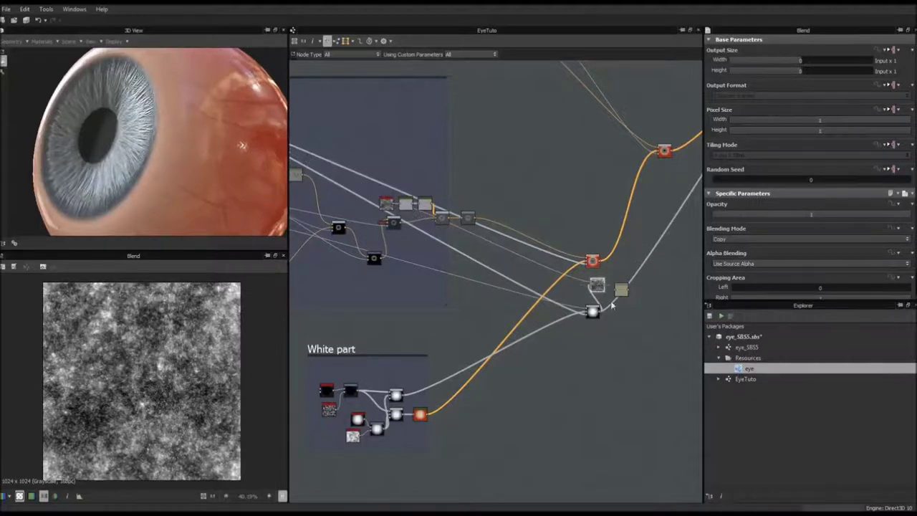
Spread out the two grayscale Blend nodes, placing the new one closer to the Blur and the existing one further before it
{"action": "scroll", "coordinate": [608, 313], "scroll_direction": "up", "scroll_amount": 5}
{"action": "left_click_drag", "start_coordinate": [519, 349], "coordinate": [520, 329]}
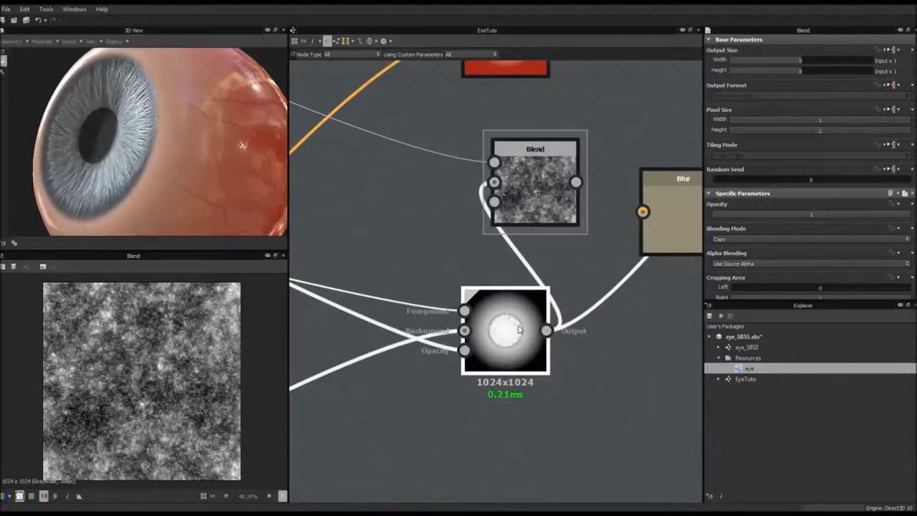
{"action": "mouse_move", "coordinate": [535, 187]}
{"action": "left_mouse_down"}
{"action": "mouse_move", "coordinate": [507, 189]}
{"action": "mouse_move", "coordinate": [548, 188]}
{"action": "left_mouse_up"}
{"action": "left_click_drag", "start_coordinate": [500, 322], "coordinate": [431, 292]}
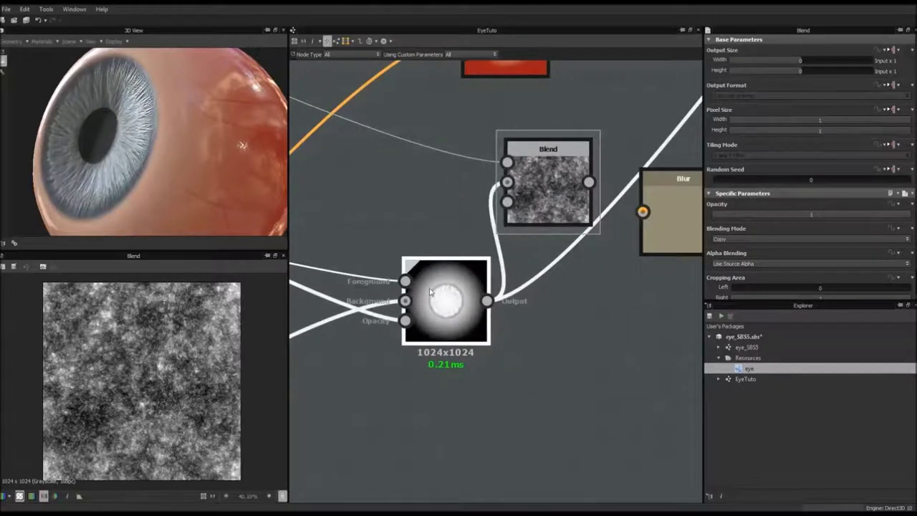
{"action": "scroll", "coordinate": [431, 289], "scroll_direction": "down", "scroll_amount": 2}
{"action": "middle_click_drag", "start_coordinate": [430, 280], "coordinate": [462, 281]}
Transfer the copied mask link to the new Blend's opacity input, set its Opacity to 0.22 and enlarge its preview
{"action": "left_click", "coordinate": [382, 296]}
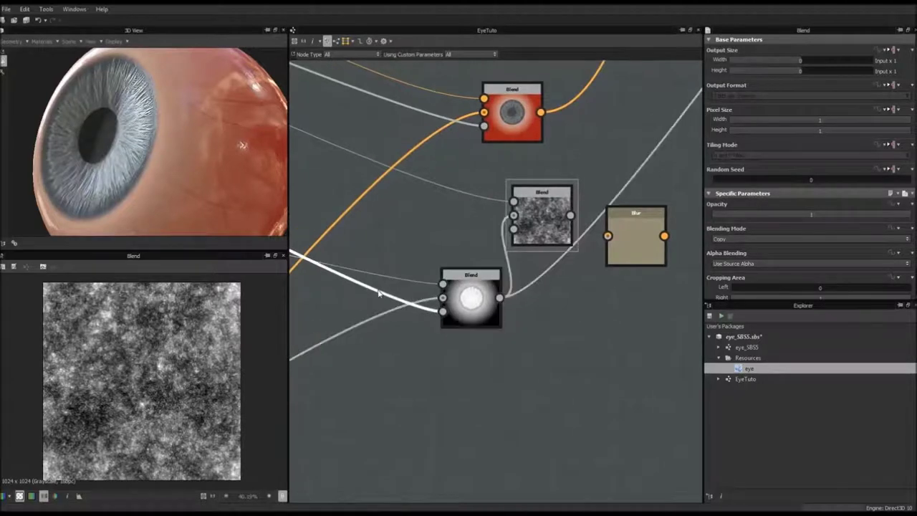
{"action": "left_click_drag", "start_coordinate": [427, 309], "coordinate": [513, 228]}
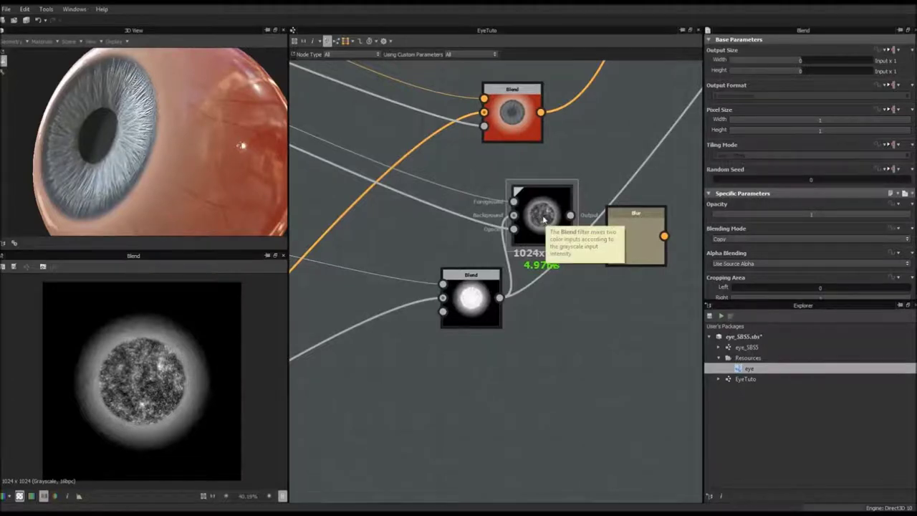
{"action": "scroll", "coordinate": [543, 218], "scroll_direction": "up", "scroll_amount": 4}
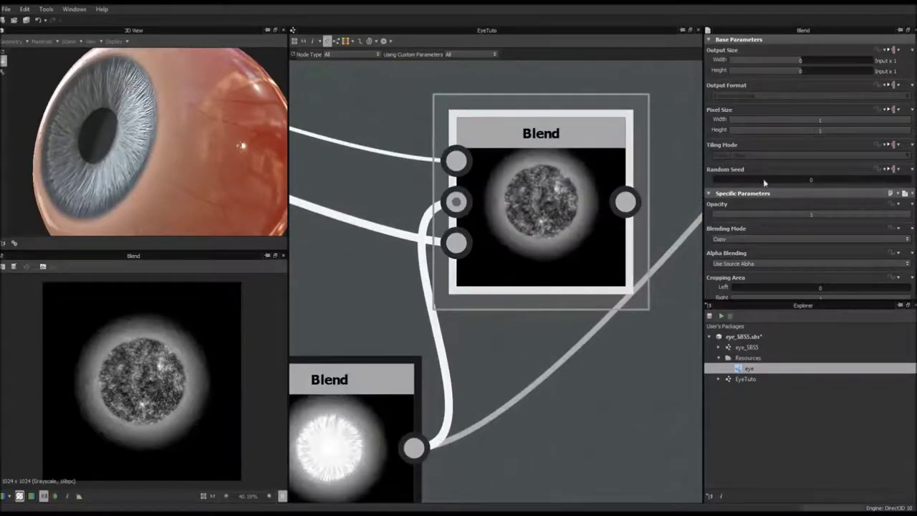
{"action": "left_click_drag", "start_coordinate": [910, 217], "coordinate": [756, 214]}
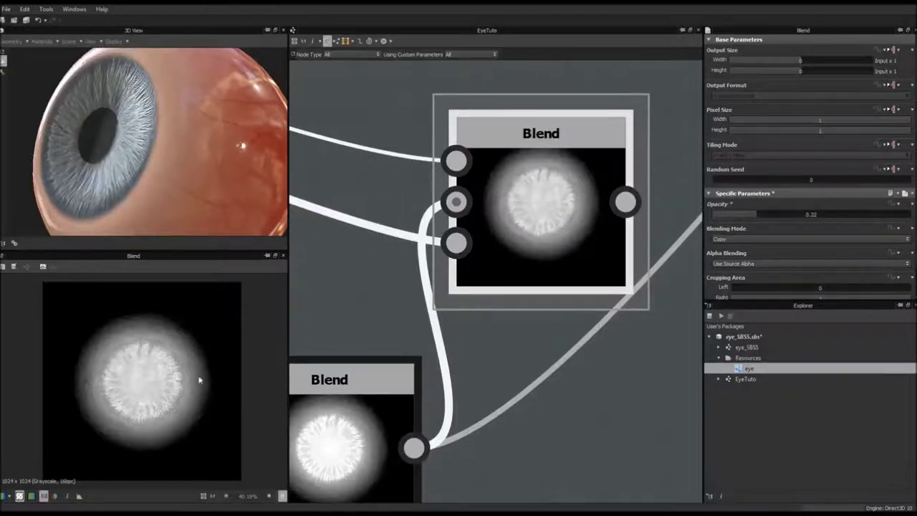
{"action": "left_click", "coordinate": [213, 496]}
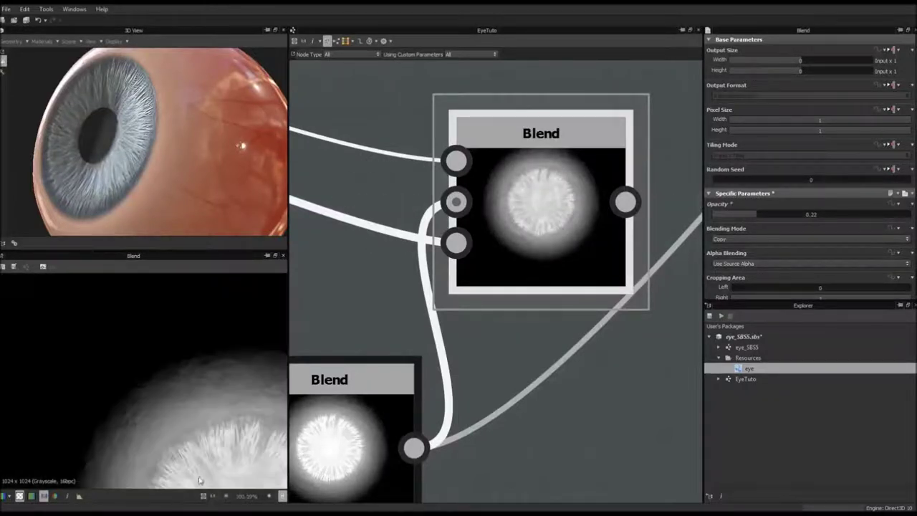
Connect the new grayscale Blend's output to the Blur and transfer the earlier Blend's outgoing link to the Blur's output
{"action": "middle_click_drag", "start_coordinate": [222, 432], "coordinate": [134, 303]}
{"action": "left_click_drag", "start_coordinate": [137, 141], "coordinate": [156, 132]}
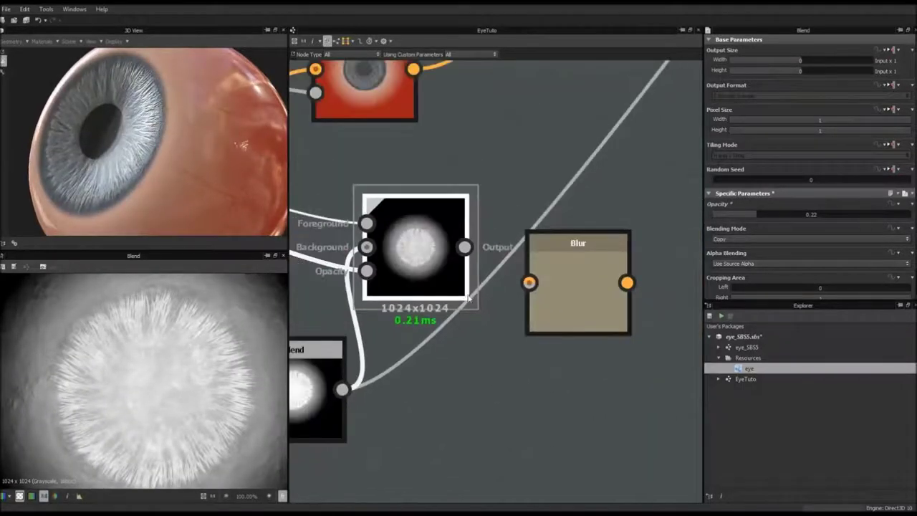
{"action": "left_click_drag", "start_coordinate": [520, 267], "coordinate": [529, 282]}
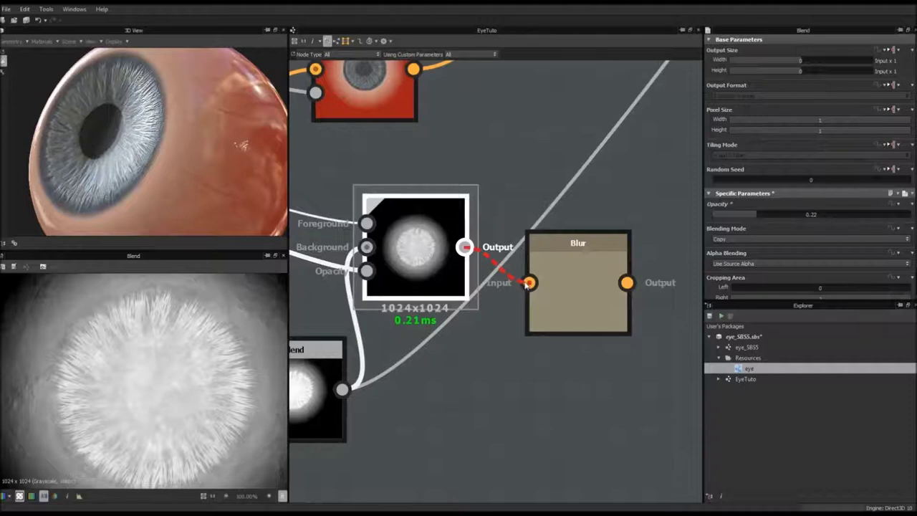
{"action": "left_click", "coordinate": [605, 276]}
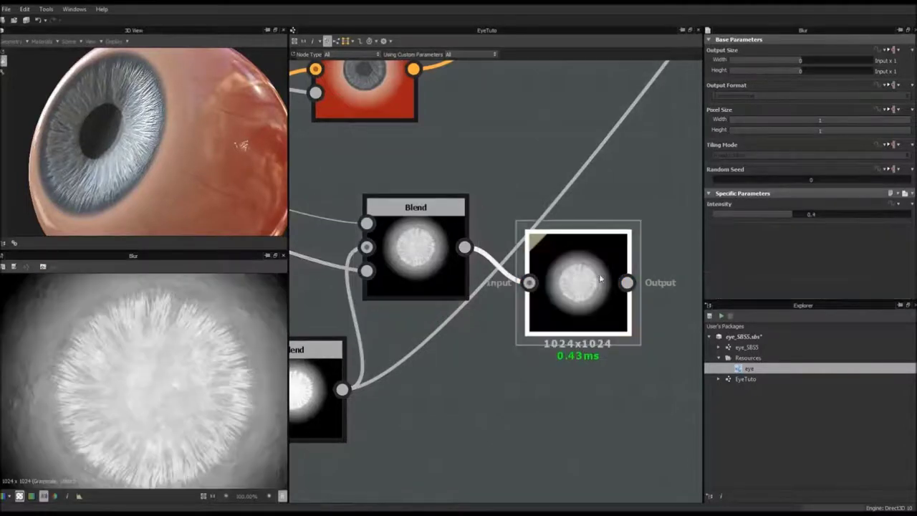
{"action": "left_click_drag", "start_coordinate": [343, 389], "coordinate": [627, 282], "text": "shift"}
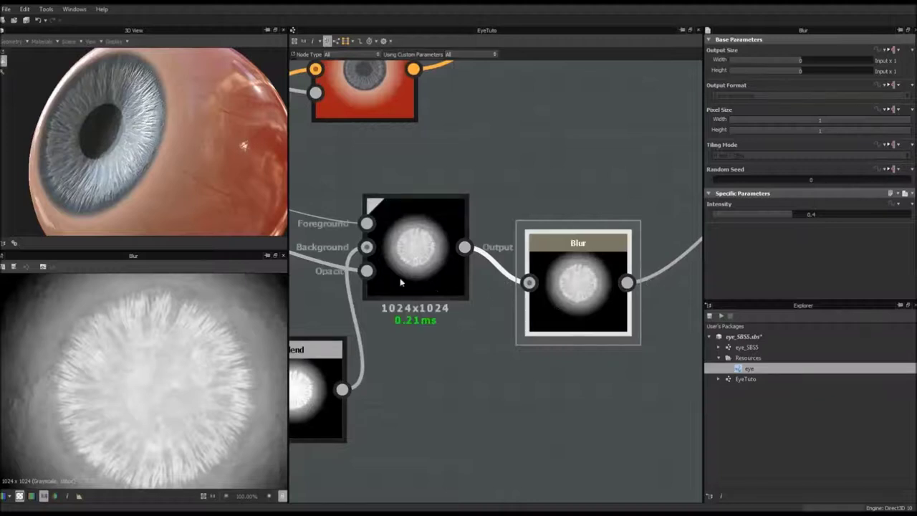
Feed the new grayscale Blend's foreground from the grey node just ahead of the spots' gradient map
{"action": "left_click_drag", "start_coordinate": [144, 214], "coordinate": [122, 184]}
{"action": "scroll", "coordinate": [122, 180], "scroll_direction": "up", "scroll_amount": 2}
{"action": "left_click_drag", "start_coordinate": [106, 148], "coordinate": [128, 162]}
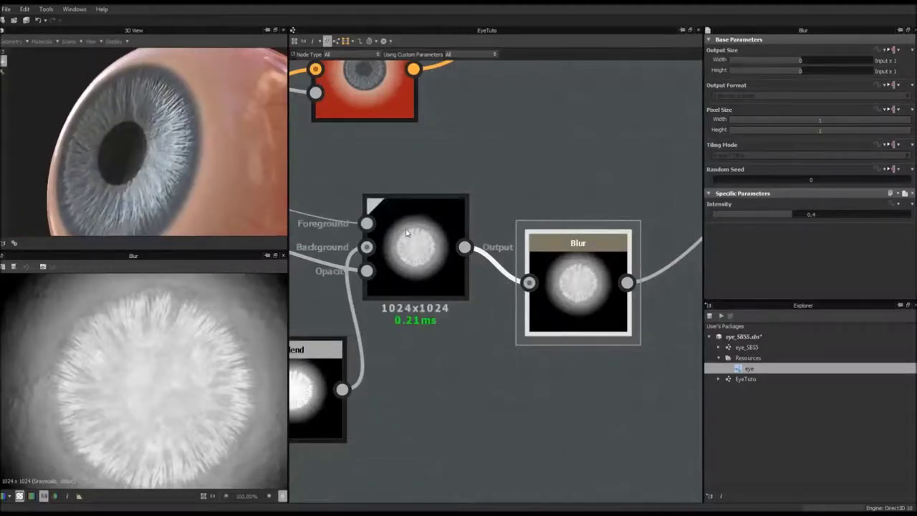
{"action": "scroll", "coordinate": [399, 237], "scroll_direction": "down", "scroll_amount": 2}
{"action": "scroll", "coordinate": [401, 237], "scroll_direction": "up", "scroll_amount": 3}
{"action": "scroll", "coordinate": [402, 239], "scroll_direction": "down", "scroll_amount": 4}
{"action": "scroll", "coordinate": [401, 244], "scroll_direction": "down", "scroll_amount": 5}
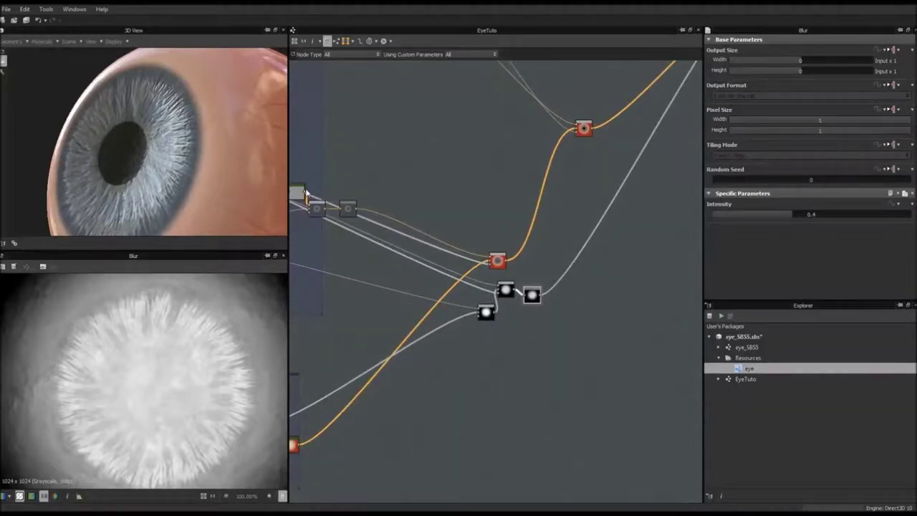
{"action": "scroll", "coordinate": [308, 200], "scroll_direction": "up", "scroll_amount": 8}
{"action": "scroll", "coordinate": [361, 228], "scroll_direction": "down", "scroll_amount": 3}
{"action": "left_click_drag", "start_coordinate": [430, 260], "coordinate": [634, 354]}
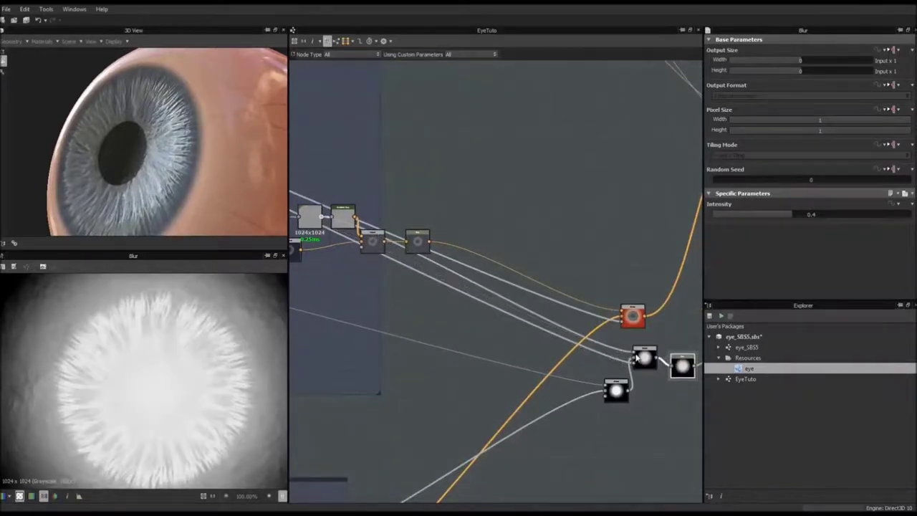
Set the Opacity of the grayscale Blend before the Blur to 0.2 and check the iris on the mesh
{"action": "middle_click_drag", "start_coordinate": [658, 361], "coordinate": [502, 354]}
{"action": "scroll", "coordinate": [507, 356], "scroll_direction": "up", "scroll_amount": 10}
{"action": "scroll", "coordinate": [475, 354], "scroll_direction": "down", "scroll_amount": 1}
{"action": "left_click_drag", "start_coordinate": [265, 224], "coordinate": [171, 182]}
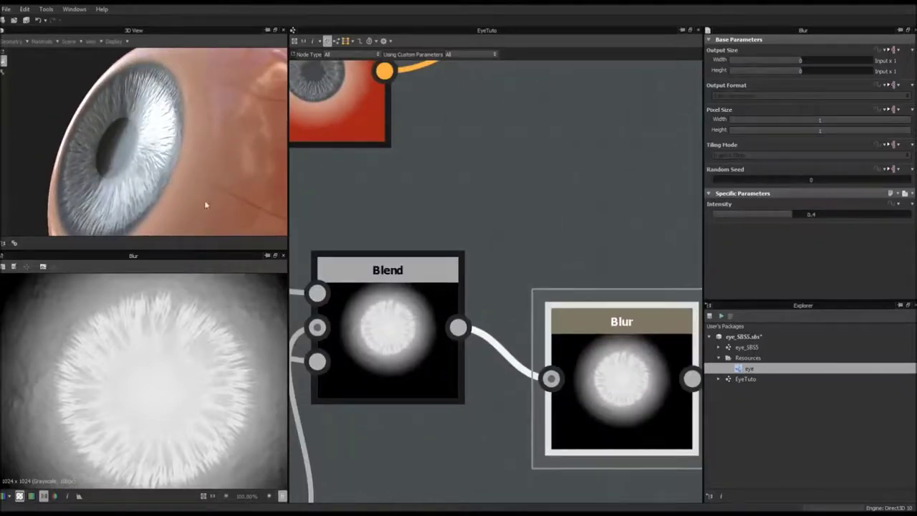
{"action": "left_click", "coordinate": [417, 325]}
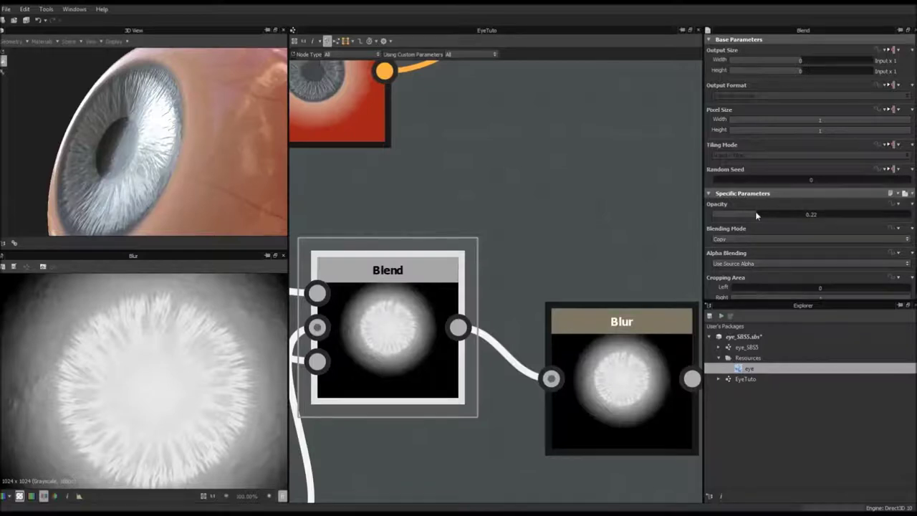
{"action": "mouse_move", "coordinate": [739, 214]}
{"action": "left_mouse_down"}
{"action": "mouse_move", "coordinate": [724, 217]}
{"action": "mouse_move", "coordinate": [745, 217]}
{"action": "left_mouse_up"}
{"action": "double_click", "coordinate": [808, 213]}
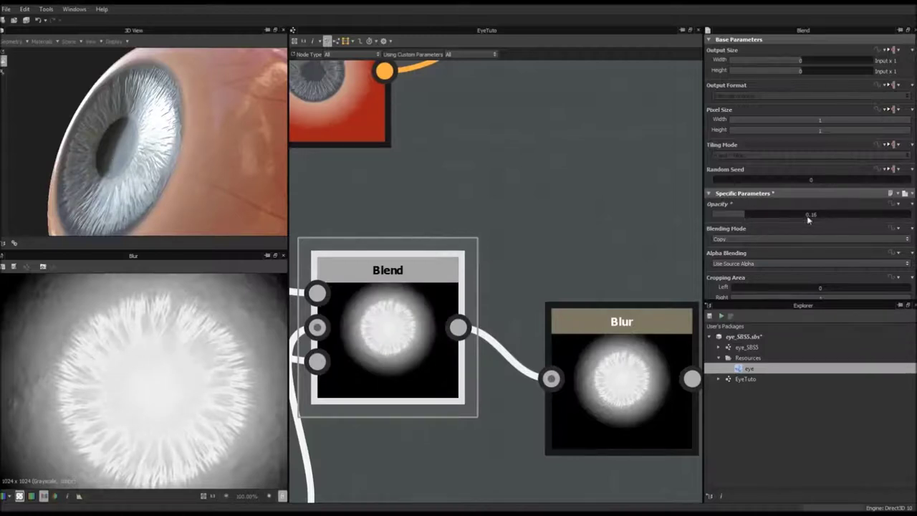
{"action": "type", "text": "0.2"}
{"action": "key", "text": "Return"}
{"action": "left_click_drag", "start_coordinate": [99, 92], "coordinate": [126, 142]}
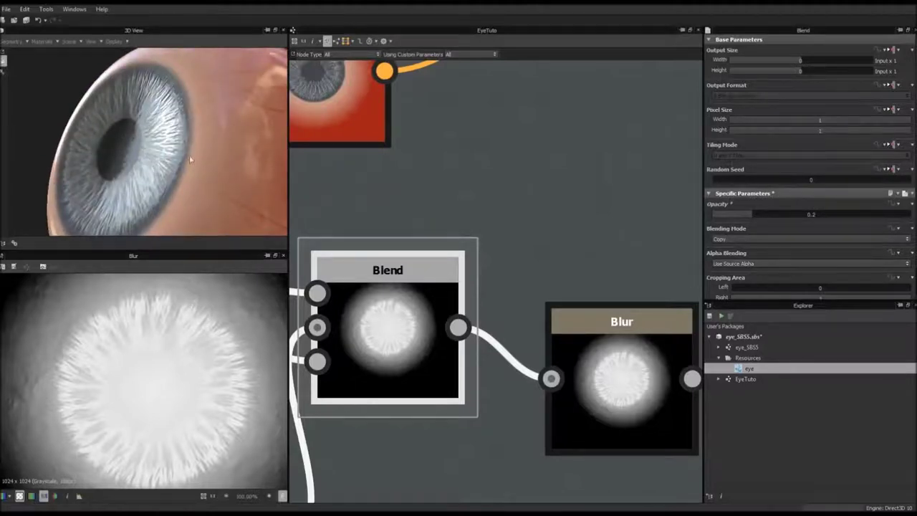
Tidy the grayscale chain by moving the earlier Blend further ahead of the new Blend and nudging the Blur
{"action": "scroll", "coordinate": [573, 219], "scroll_direction": "down", "scroll_amount": 5}
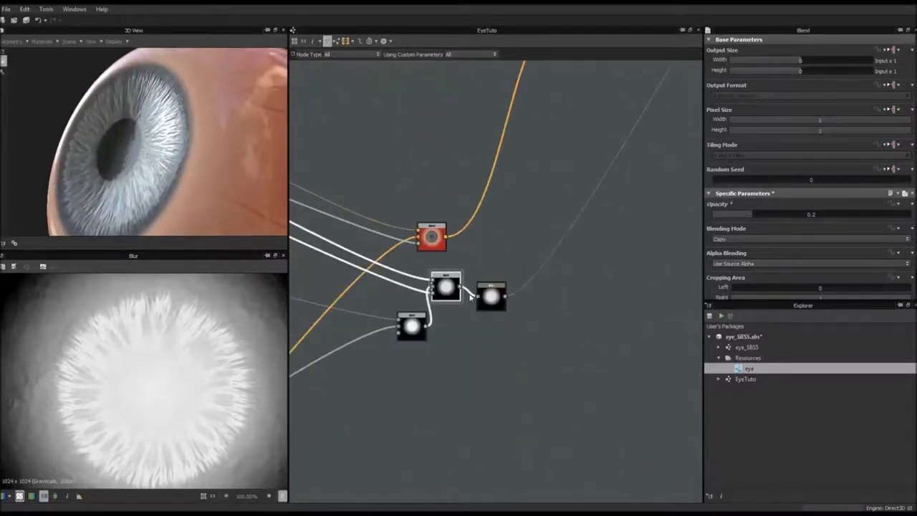
{"action": "left_click_drag", "start_coordinate": [412, 326], "coordinate": [382, 307]}
{"action": "middle_click_drag", "start_coordinate": [559, 228], "coordinate": [478, 358]}
{"action": "scroll", "coordinate": [479, 342], "scroll_direction": "down", "scroll_amount": 5}
{"action": "scroll", "coordinate": [497, 305], "scroll_direction": "up", "scroll_amount": 3}
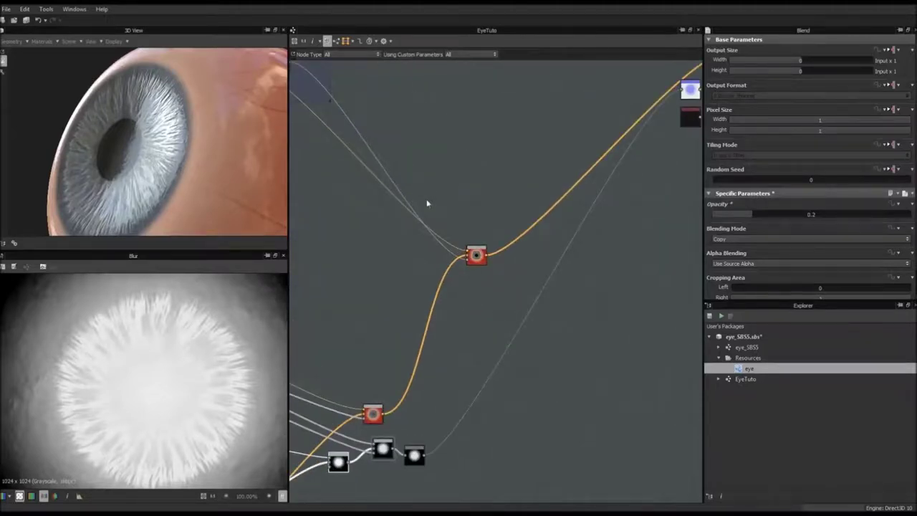
{"action": "middle_click_drag", "start_coordinate": [437, 204], "coordinate": [485, 182]}
{"action": "scroll", "coordinate": [487, 275], "scroll_direction": "down", "scroll_amount": 3}
{"action": "left_click_drag", "start_coordinate": [470, 385], "coordinate": [470, 380]}
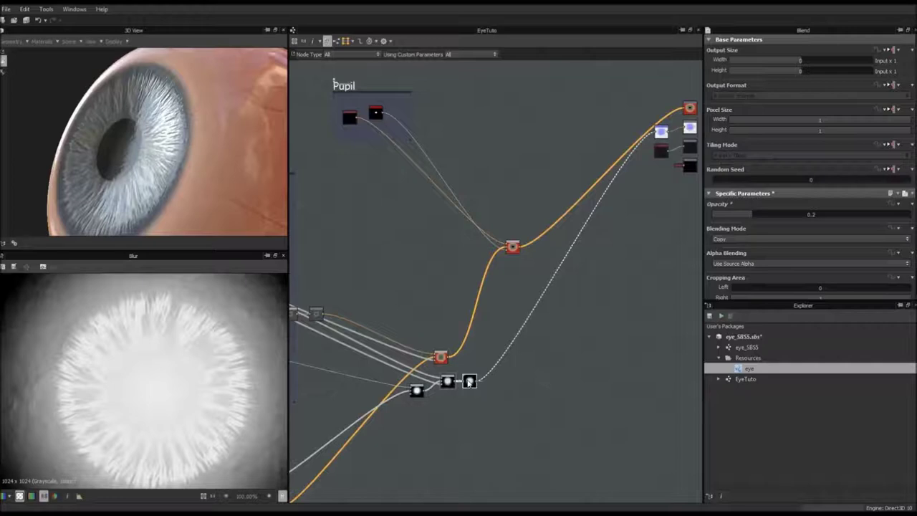
Insert a Blend node after the grayscale Blur and place it just below the red pupil colour Blend
{"action": "left_click", "coordinate": [467, 381]}
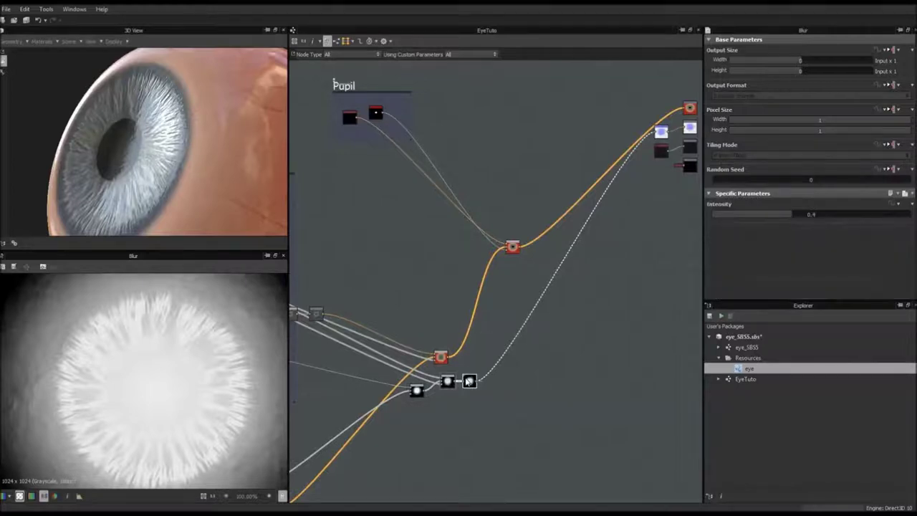
{"action": "key", "text": "space"}
{"action": "type", "text": "blend"}
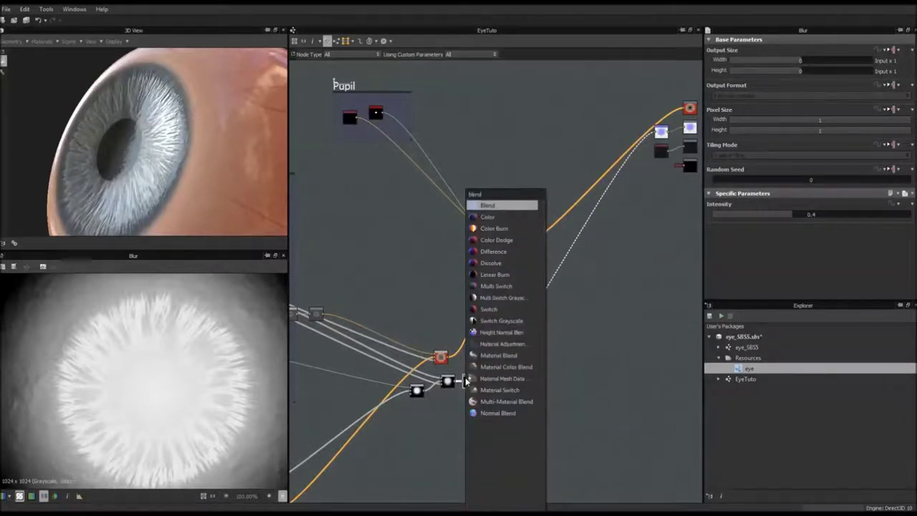
{"action": "key", "text": "Return"}
{"action": "left_click_drag", "start_coordinate": [517, 266], "coordinate": [512, 270]}
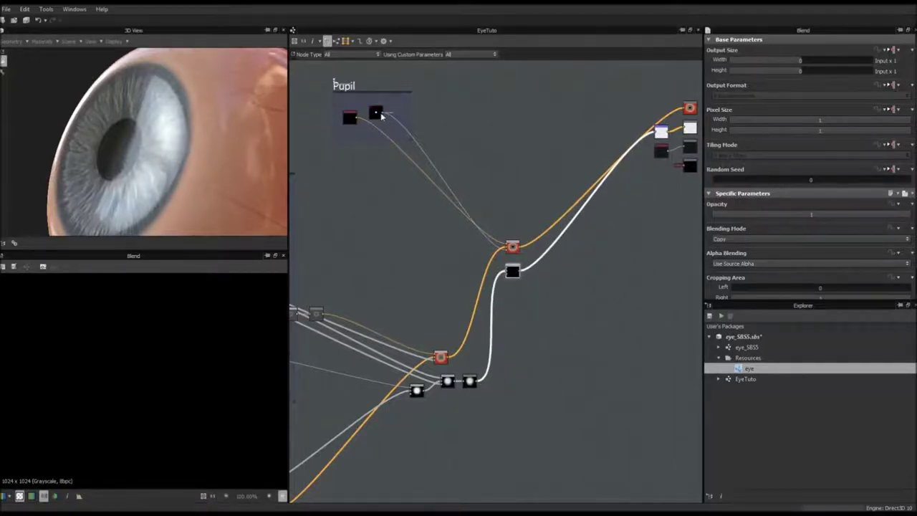
Connect the pupil Shape to the new Blend's foreground, set its Blending Mode to Subtract and check the pupil on the mesh
{"action": "left_click_drag", "start_coordinate": [396, 144], "coordinate": [503, 269]}
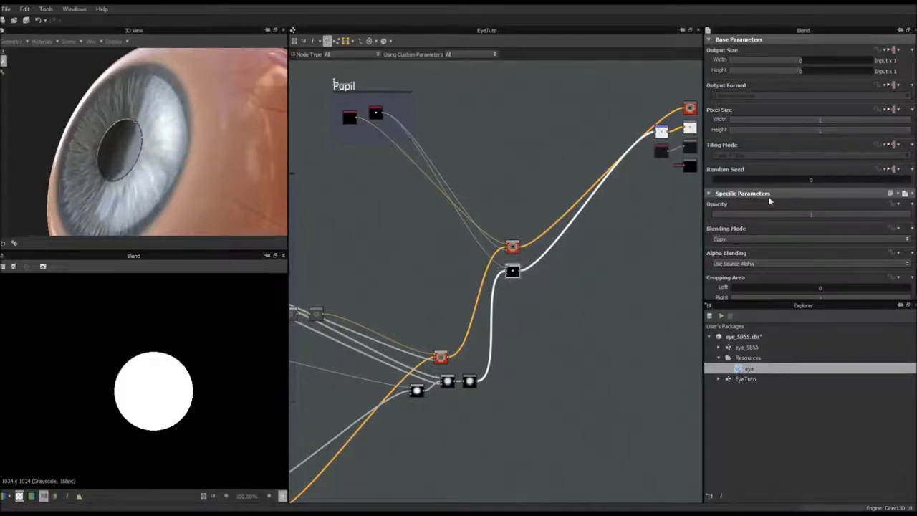
{"action": "left_click", "coordinate": [758, 237]}
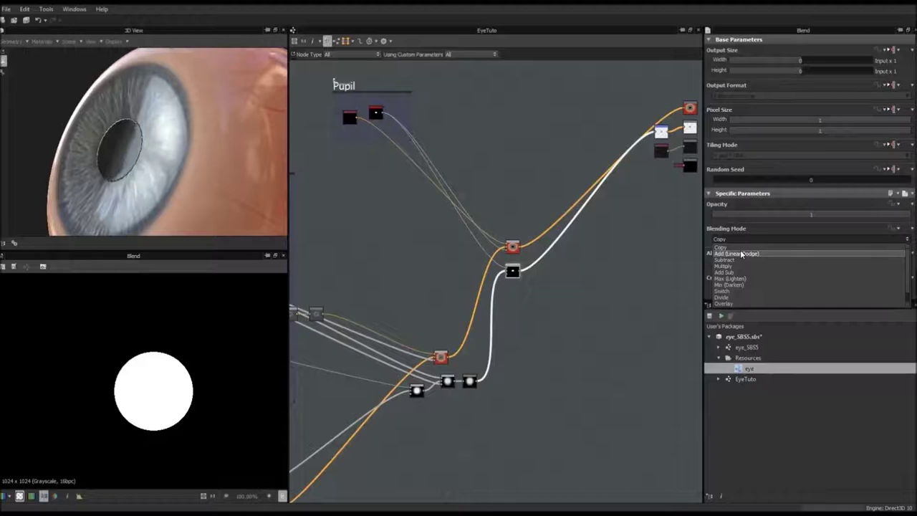
{"action": "left_click", "coordinate": [742, 261]}
{"action": "left_click_drag", "start_coordinate": [117, 193], "coordinate": [164, 205]}
{"action": "scroll", "coordinate": [160, 182], "scroll_direction": "up", "scroll_amount": 3}
{"action": "scroll", "coordinate": [124, 164], "scroll_direction": "down", "scroll_amount": 3}
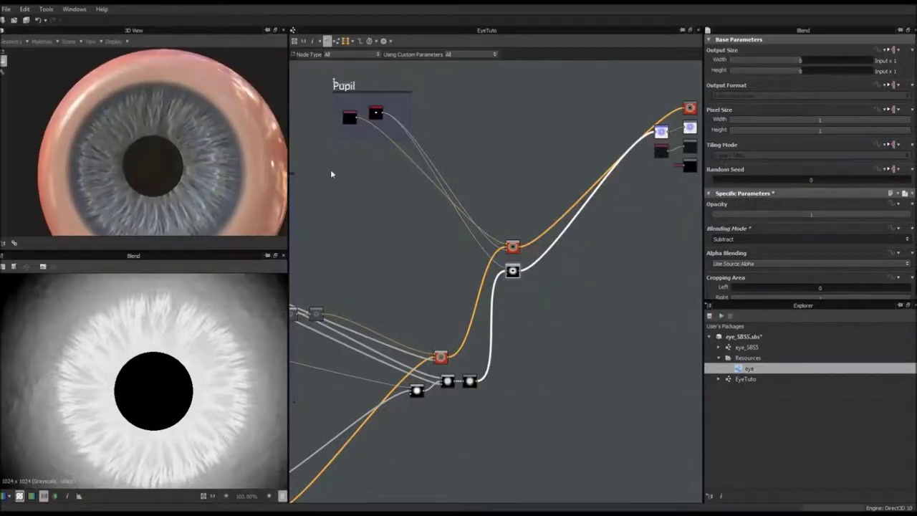
Reposition the Shape node in the Pupil frame and delete the black Uniform Color node
{"action": "middle_click_drag", "start_coordinate": [334, 173], "coordinate": [353, 285]}
{"action": "scroll", "coordinate": [370, 225], "scroll_direction": "up", "scroll_amount": 8}
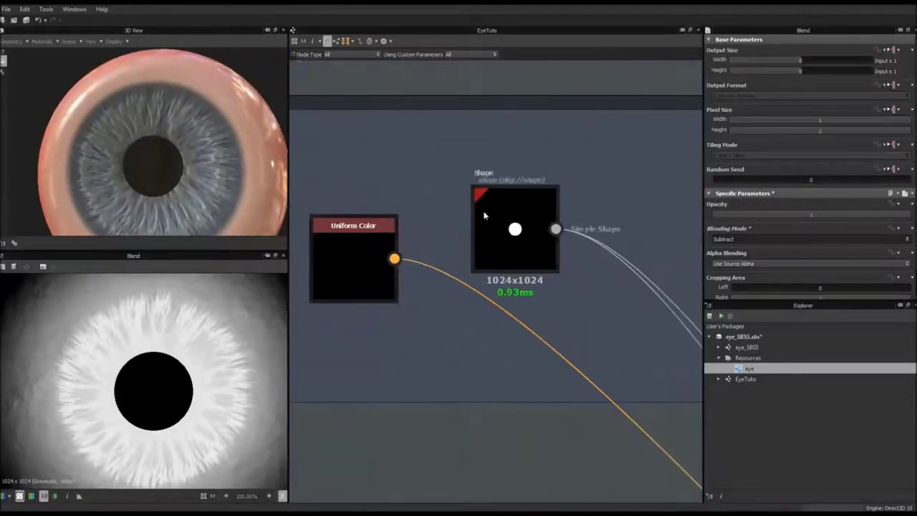
{"action": "left_click_drag", "start_coordinate": [159, 160], "coordinate": [160, 164]}
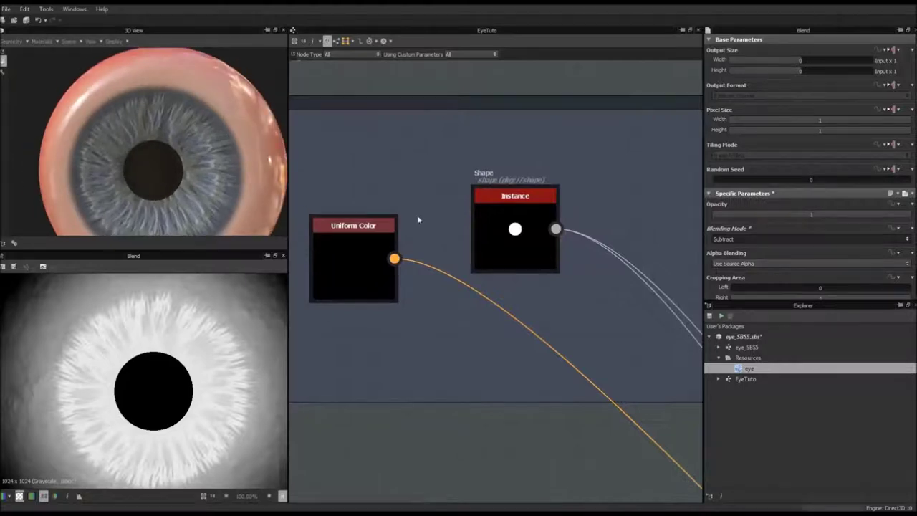
{"action": "scroll", "coordinate": [140, 167], "scroll_direction": "up", "scroll_amount": 5}
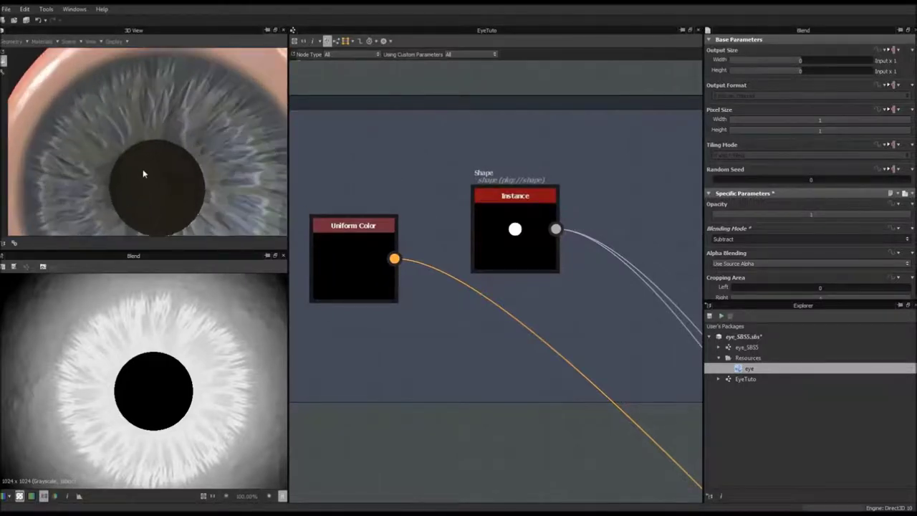
{"action": "left_click_drag", "start_coordinate": [1, 128], "coordinate": [286, 124]}
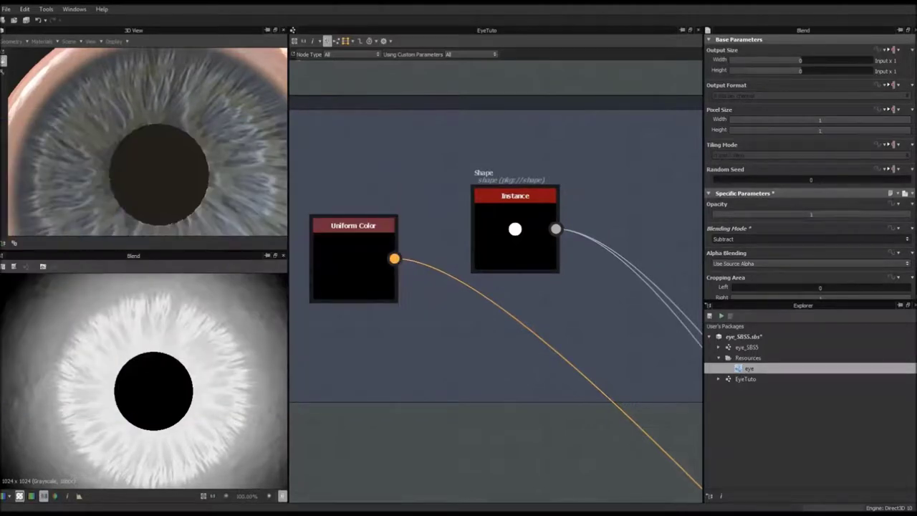
{"action": "left_click_drag", "start_coordinate": [517, 227], "coordinate": [414, 168]}
{"action": "left_click_drag", "start_coordinate": [351, 274], "coordinate": [378, 312]}
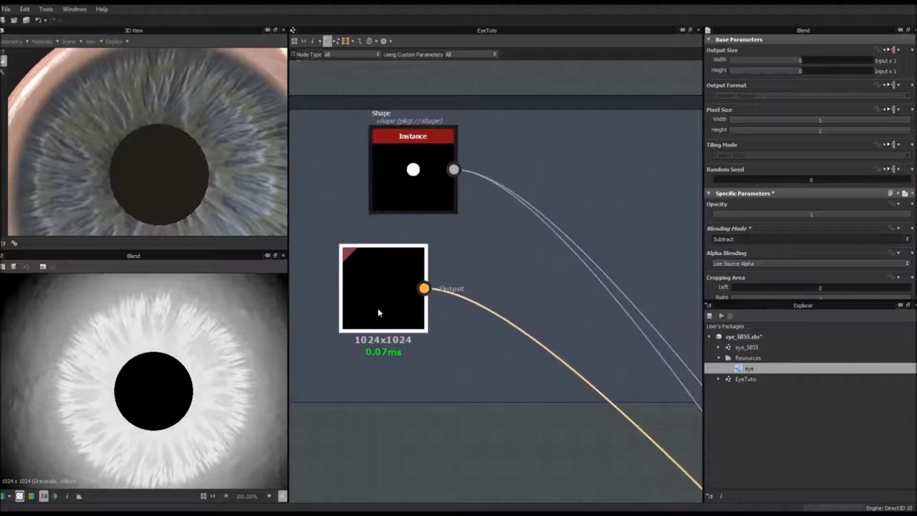
{"action": "key", "text": "Delete"}
Shift the Shape node towards the start of the Pupil frame and insert a Blur node after it
{"action": "scroll", "coordinate": [459, 347], "scroll_direction": "down", "scroll_amount": 5}
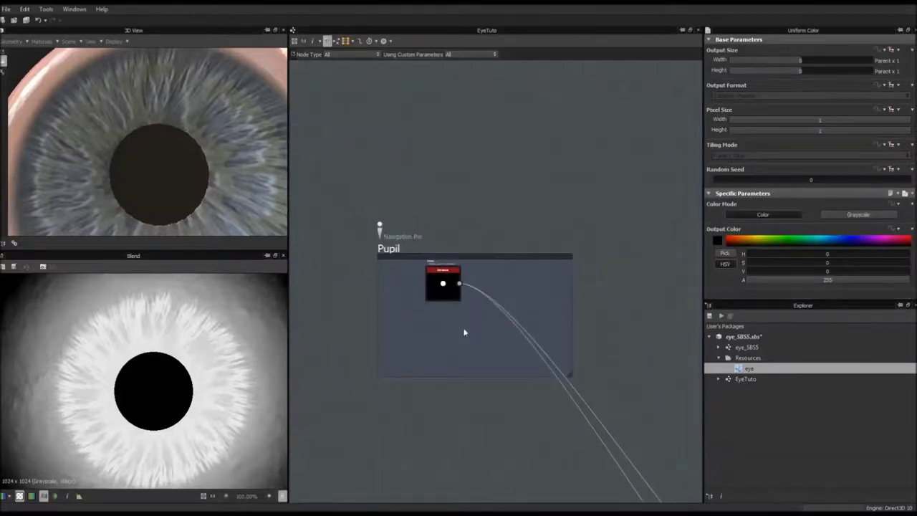
{"action": "scroll", "coordinate": [434, 292], "scroll_direction": "up", "scroll_amount": 5}
{"action": "left_click_drag", "start_coordinate": [435, 286], "coordinate": [364, 286]}
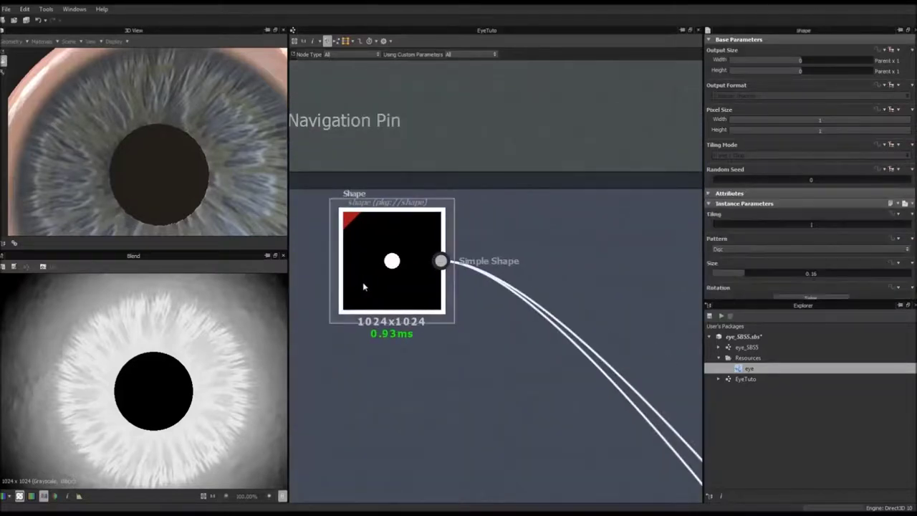
{"action": "key", "text": "space"}
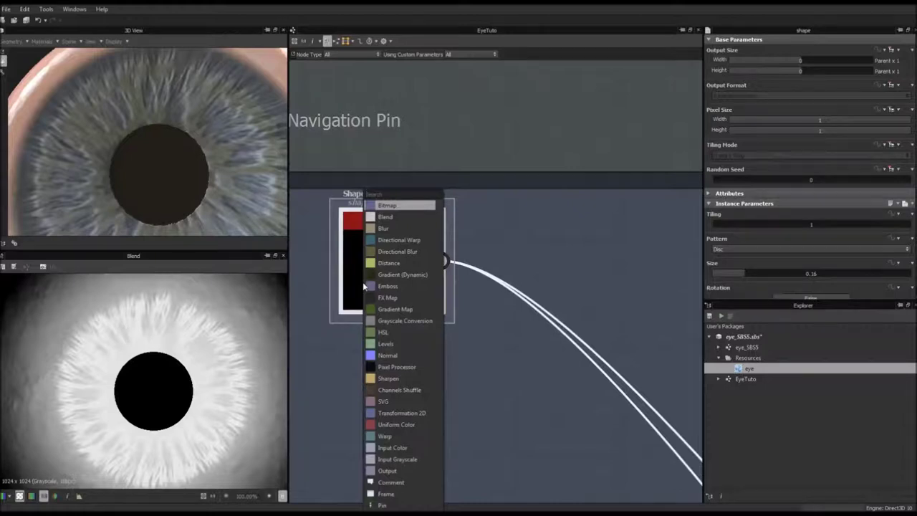
{"action": "type", "text": "blur"}
{"action": "key", "text": "Return"}
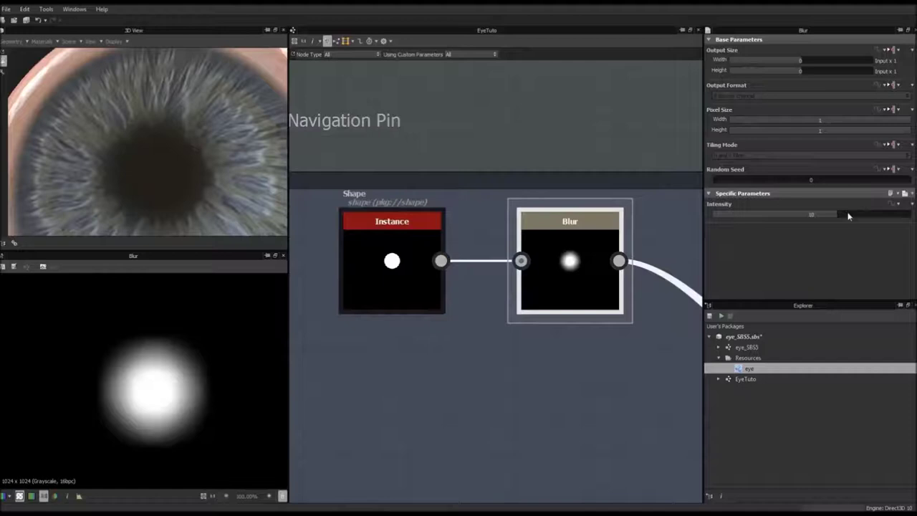
Set the pupil Blur's Intensity to 3.77 and check the softened pupil edge on the mesh
{"action": "left_click_drag", "start_coordinate": [837, 218], "coordinate": [750, 226]}
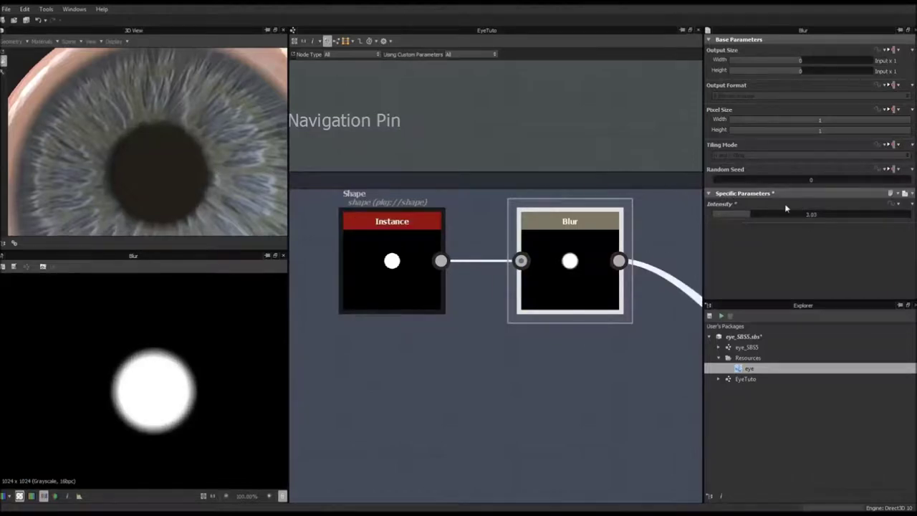
{"action": "mouse_move", "coordinate": [753, 215]}
{"action": "left_mouse_down"}
{"action": "mouse_move", "coordinate": [773, 213]}
{"action": "mouse_move", "coordinate": [759, 214]}
{"action": "left_mouse_up"}
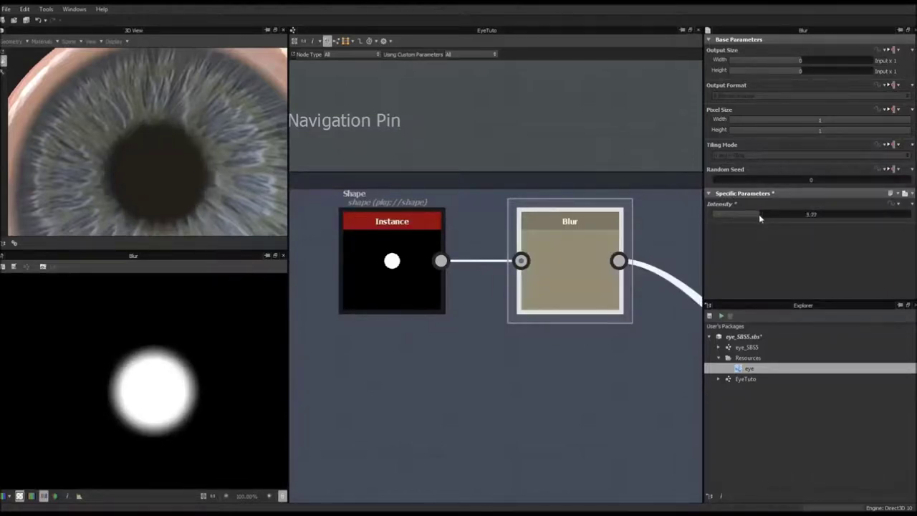
{"action": "scroll", "coordinate": [94, 174], "scroll_direction": "down", "scroll_amount": 3}
{"action": "left_click_drag", "start_coordinate": [186, 170], "coordinate": [158, 163]}
{"action": "middle_click_drag", "start_coordinate": [511, 273], "coordinate": [450, 273]}
{"action": "scroll", "coordinate": [527, 276], "scroll_direction": "up", "scroll_amount": 3}
{"action": "scroll", "coordinate": [526, 277], "scroll_direction": "down", "scroll_amount": 3}
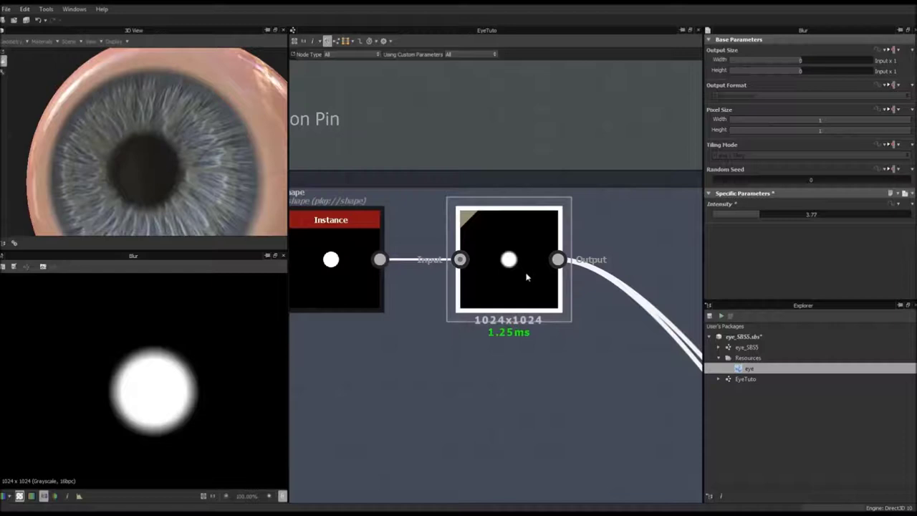
Insert a Slope Blur Grayscale node after the pupil Blur and place it inside the Pupil frame close to the Blur
{"action": "key", "text": "space"}
{"action": "type", "text": "slope"}
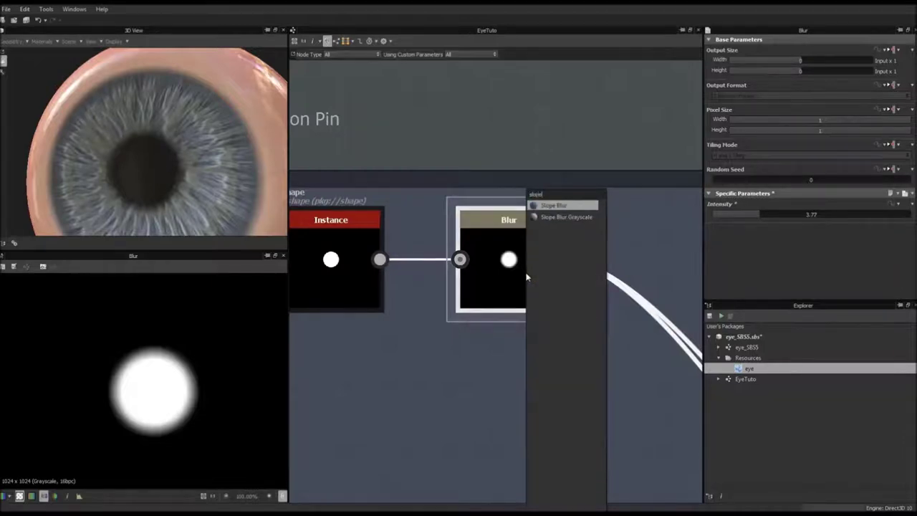
{"action": "left_click", "coordinate": [560, 217]}
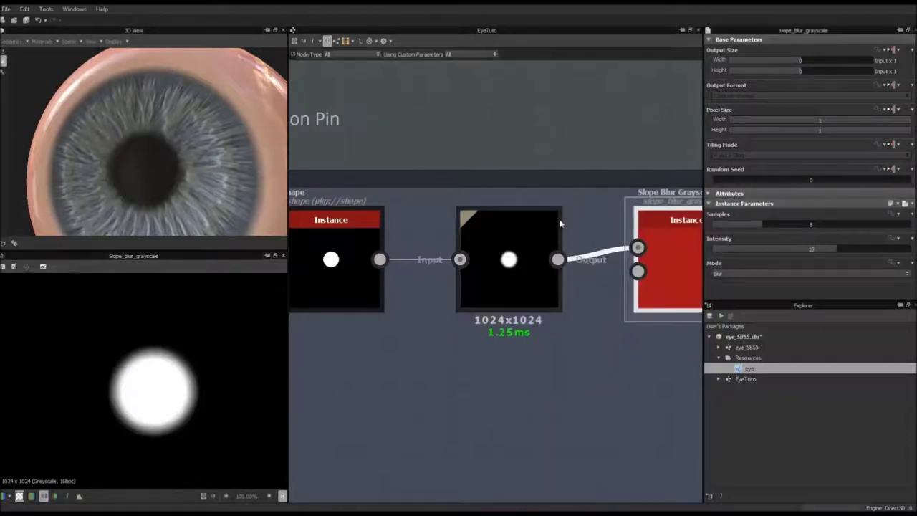
{"action": "middle_click_drag", "start_coordinate": [660, 292], "coordinate": [578, 293]}
{"action": "scroll", "coordinate": [577, 293], "scroll_direction": "down", "scroll_amount": 3}
{"action": "left_click_drag", "start_coordinate": [577, 293], "coordinate": [563, 296]}
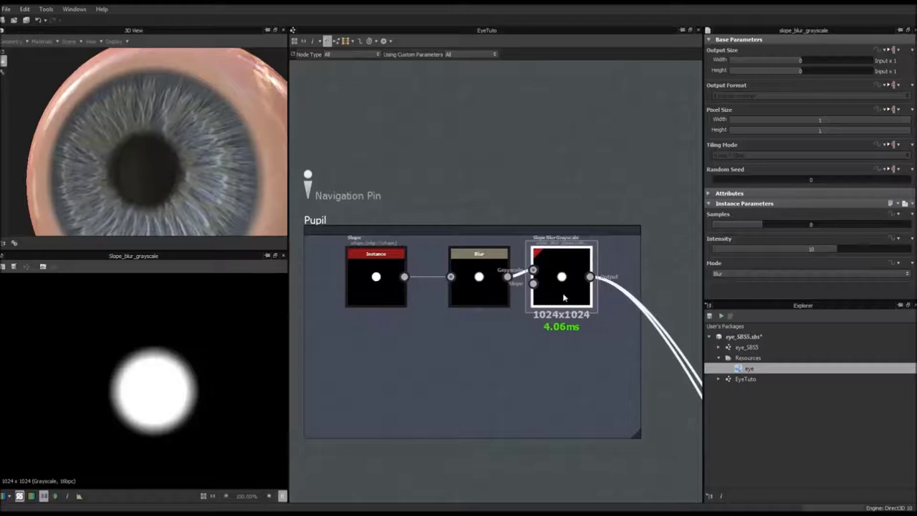
Add a Clouds 1 node below the pupil Blur and connect it to the Slope Blur Grayscale's Slope input
{"action": "key", "text": "space"}
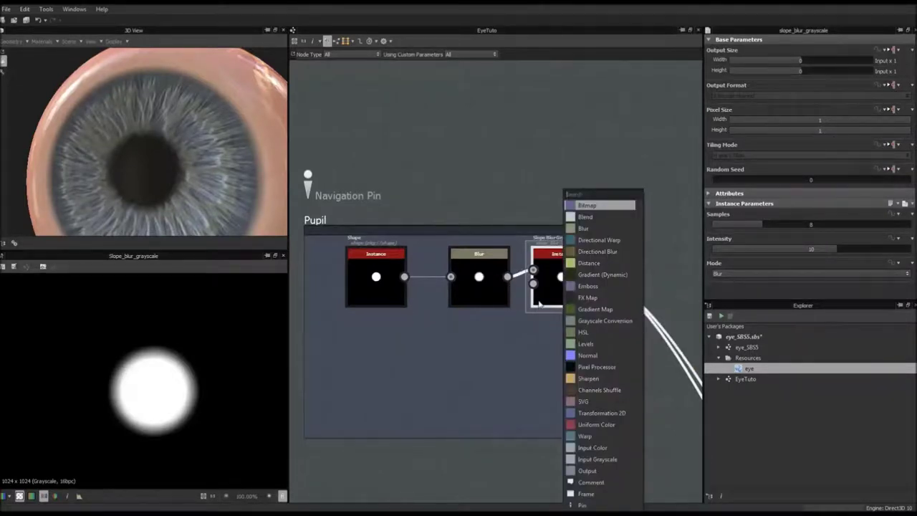
{"action": "type", "text": "clouds"}
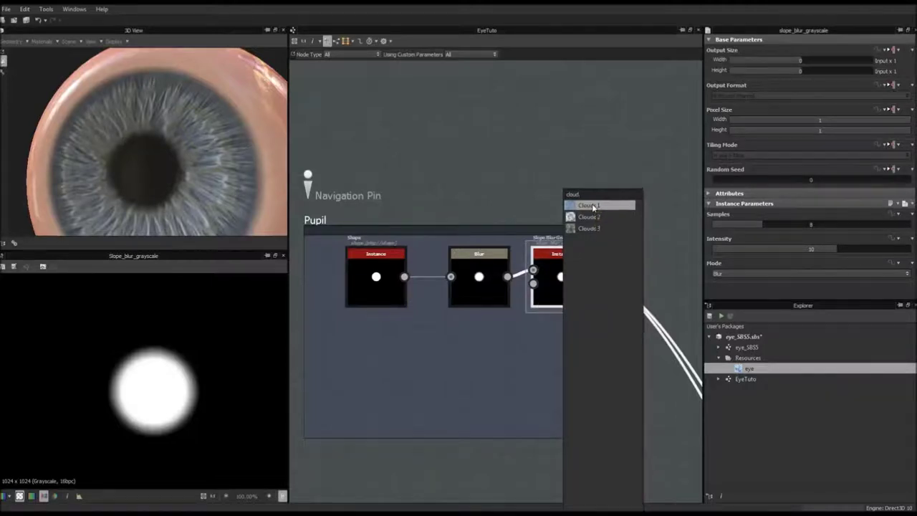
{"action": "left_click", "coordinate": [590, 206]}
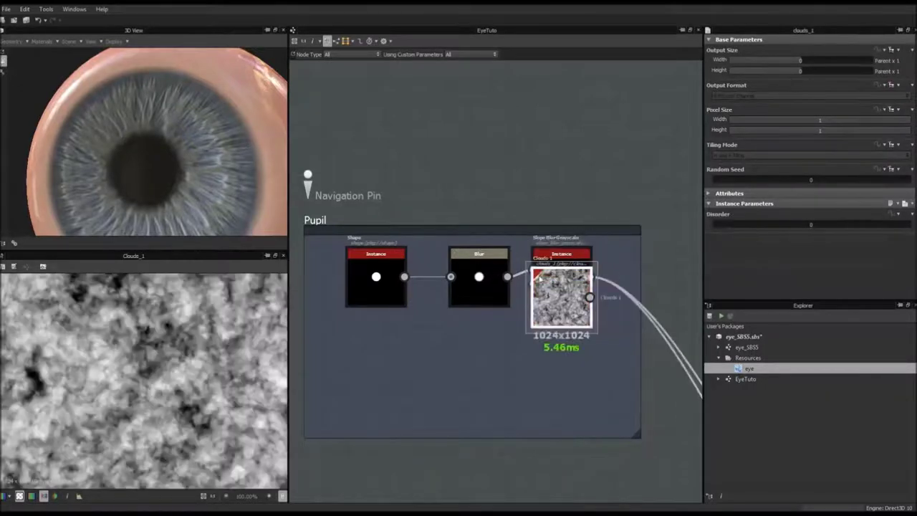
{"action": "left_click_drag", "start_coordinate": [573, 290], "coordinate": [531, 285]}
Set the pupil Slope Blur Grayscale's Samples to 32 and Intensity to 0.01, then check the pupil on the mesh
{"action": "left_click", "coordinate": [559, 286]}
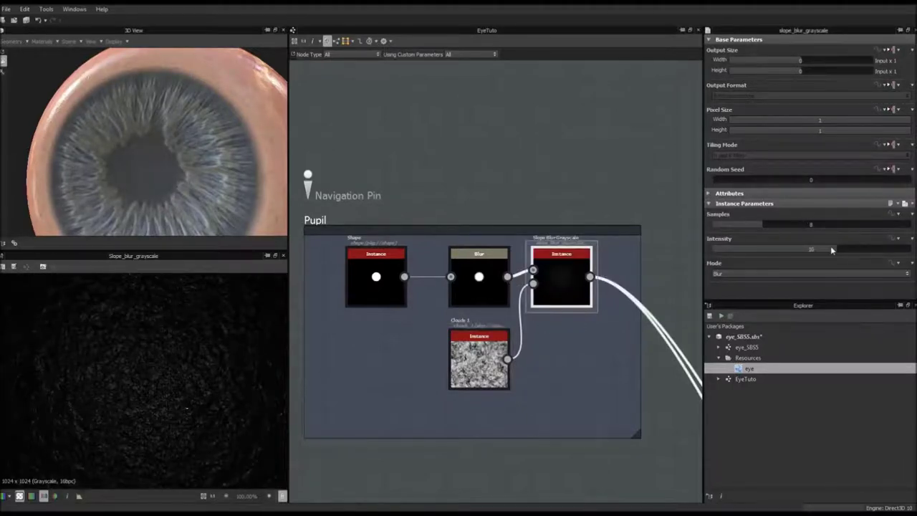
{"action": "left_click", "coordinate": [878, 225]}
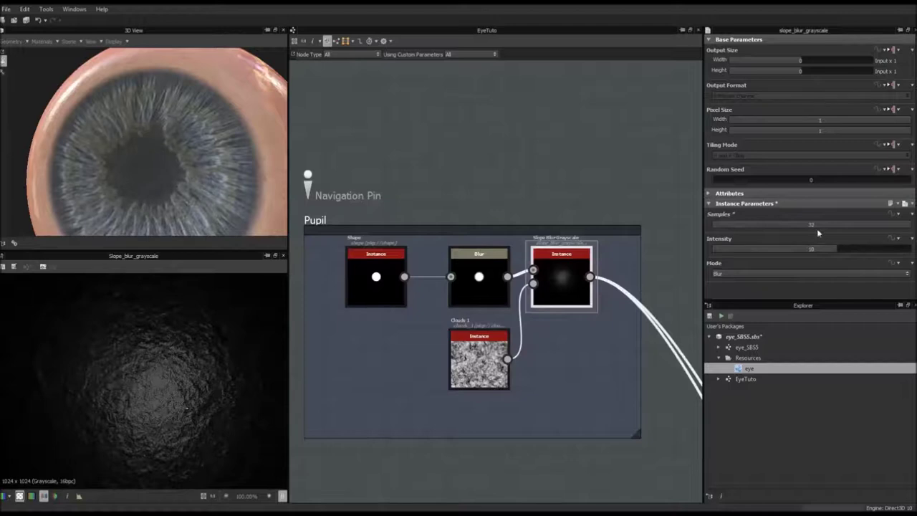
{"action": "left_click_drag", "start_coordinate": [826, 249], "coordinate": [710, 255]}
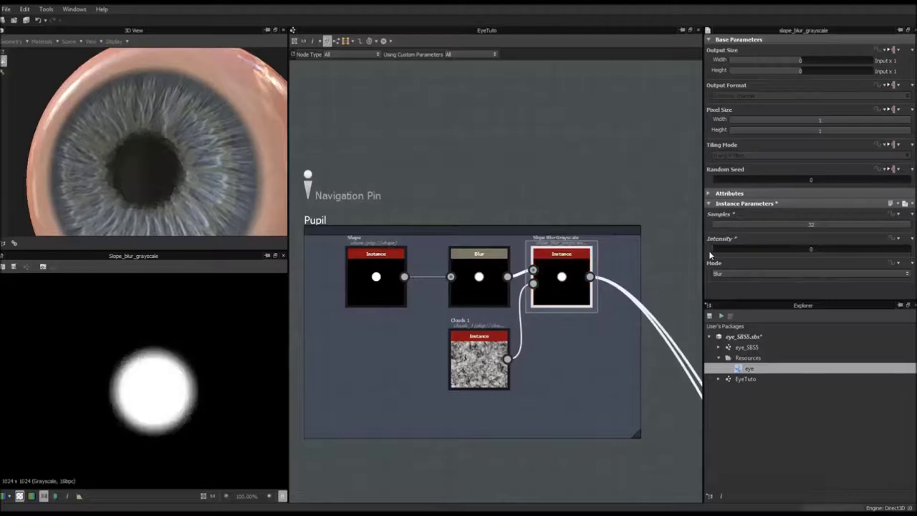
{"action": "double_click", "coordinate": [821, 249]}
{"action": "type", "text": "0"}
{"action": "key", "text": "Return"}
{"action": "scroll", "coordinate": [153, 191], "scroll_direction": "down", "scroll_amount": 5}
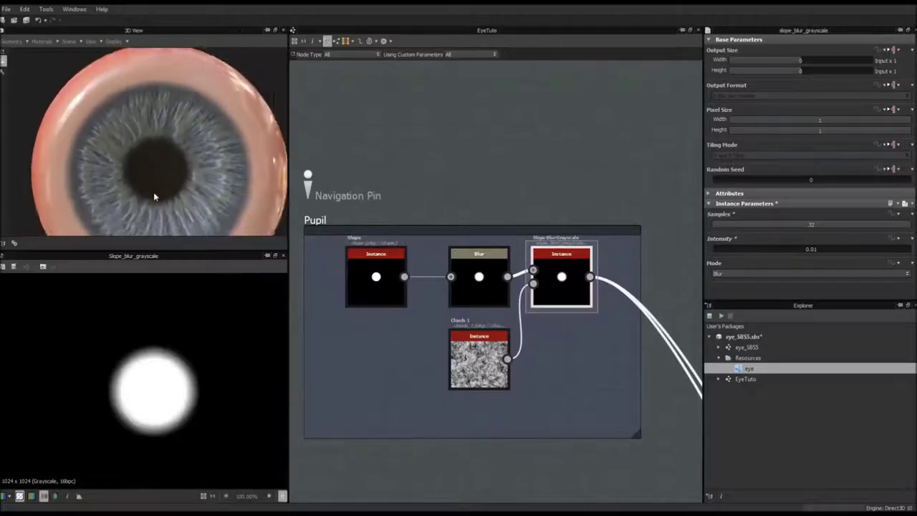
{"action": "left_click_drag", "start_coordinate": [153, 192], "coordinate": [173, 185]}
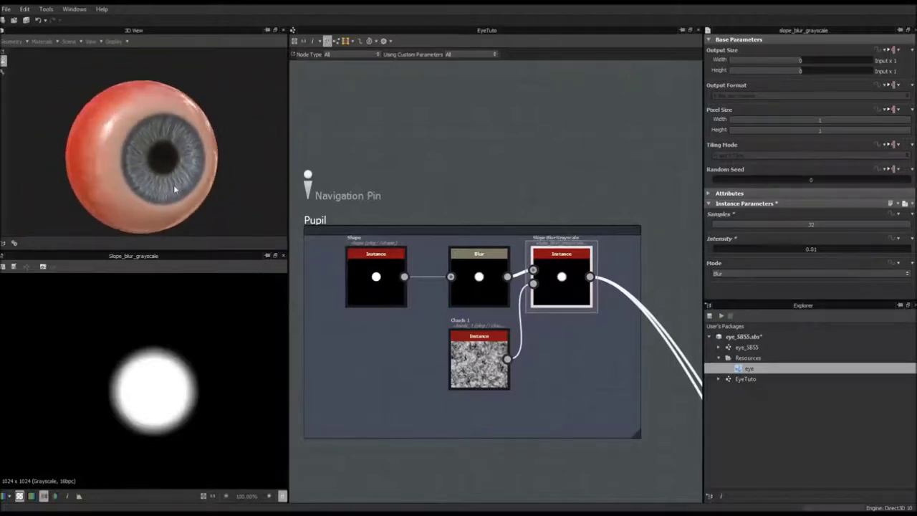
Set the pupil Blur's Intensity to 1.96 and compare the pupil edge on the mesh with the reference eye photo
{"action": "left_click", "coordinate": [499, 267]}
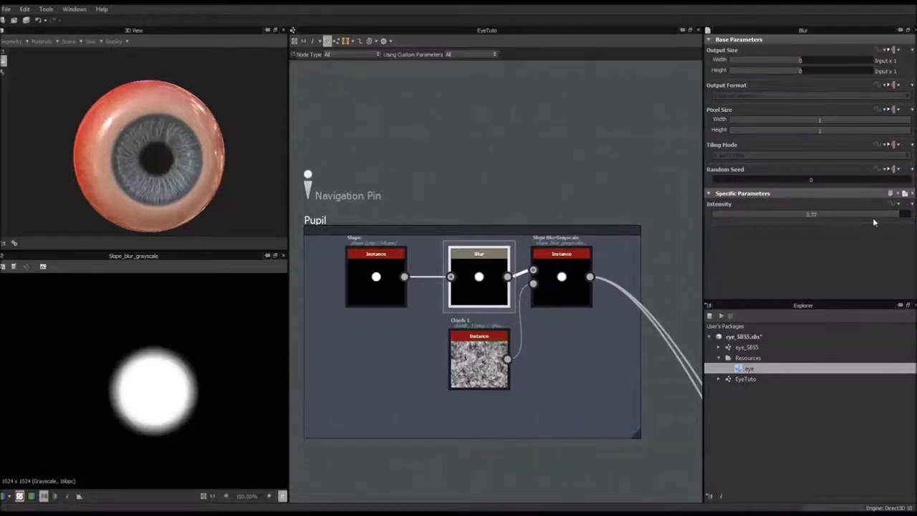
{"action": "left_click_drag", "start_coordinate": [883, 213], "coordinate": [810, 217]}
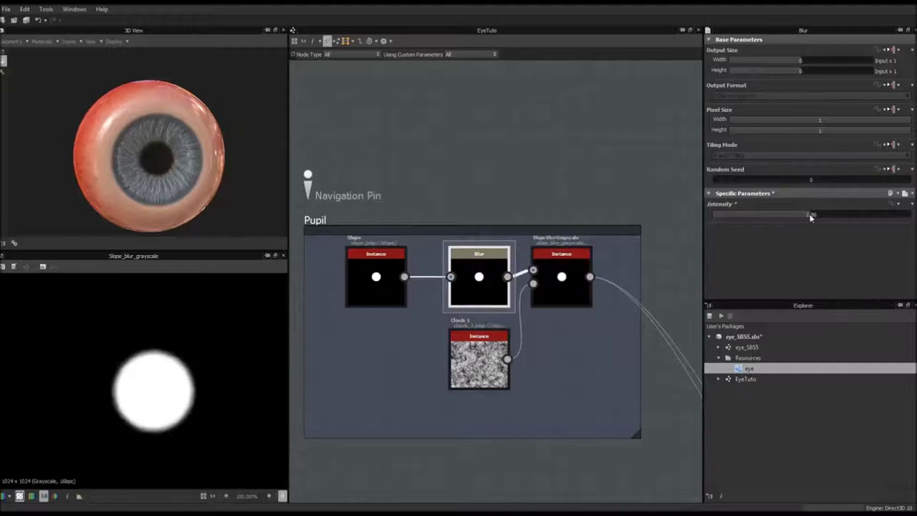
{"action": "scroll", "coordinate": [147, 188], "scroll_direction": "up", "scroll_amount": 5}
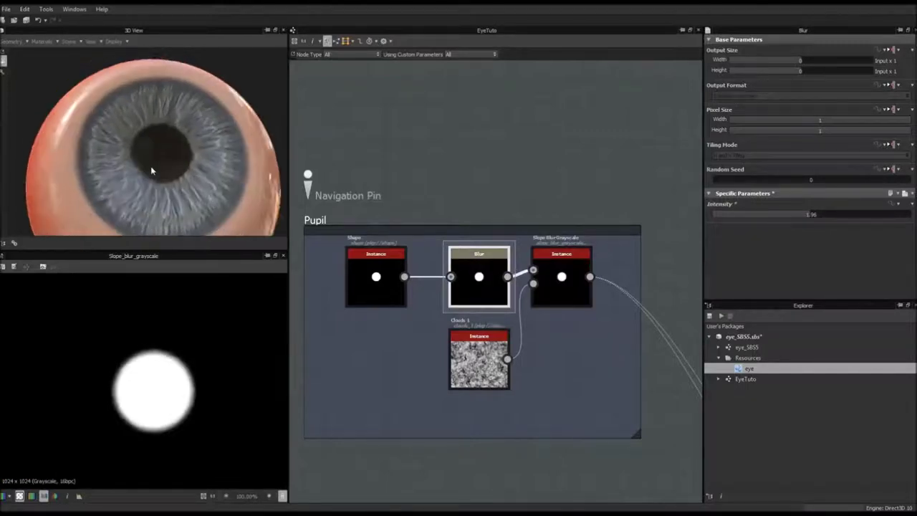
{"action": "left_click_drag", "start_coordinate": [144, 182], "coordinate": [144, 184]}
{"action": "left_click_drag", "start_coordinate": [0, 86], "coordinate": [430, 45]}
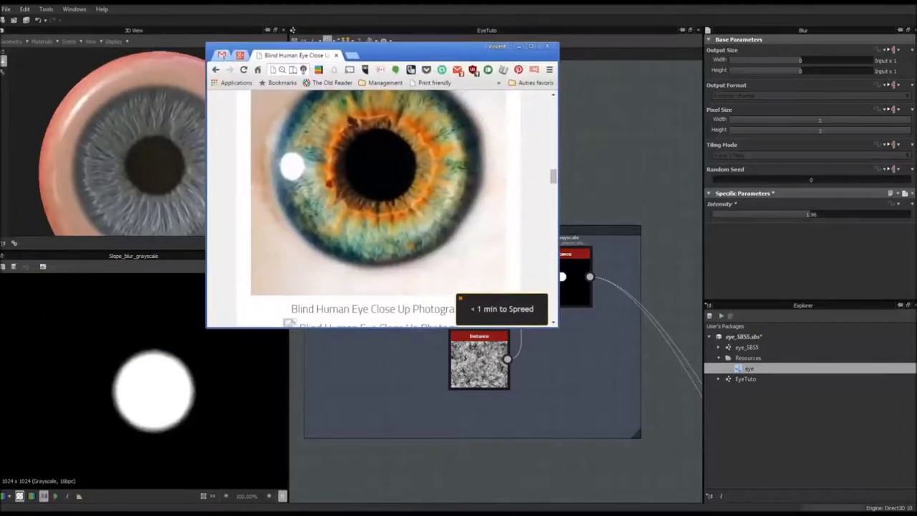
{"action": "key", "text": "alt+Tab"}
{"action": "left_click_drag", "start_coordinate": [143, 150], "coordinate": [161, 165]}
{"action": "scroll", "coordinate": [162, 149], "scroll_direction": "up", "scroll_amount": 3}
{"action": "scroll", "coordinate": [163, 151], "scroll_direction": "down", "scroll_amount": 1}
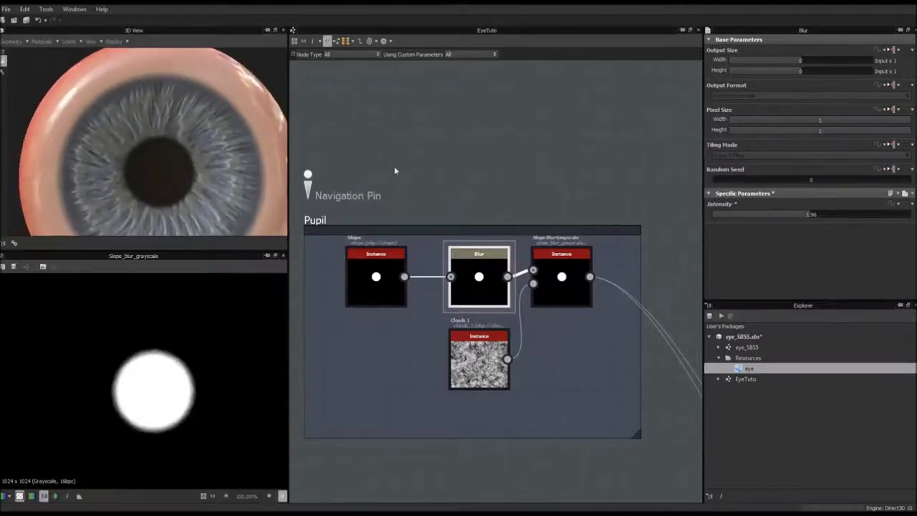
{"action": "left_click_drag", "start_coordinate": [227, 197], "coordinate": [186, 152]}
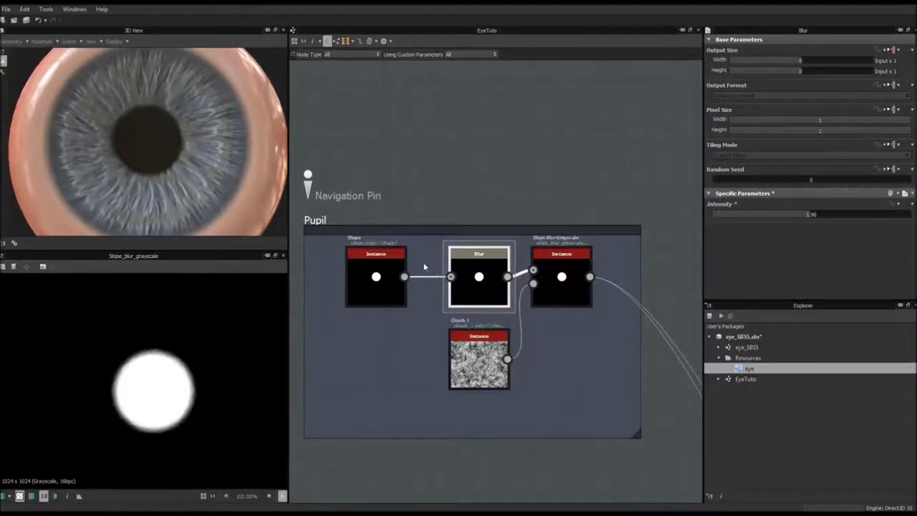
Expose the pupil Shape's Size parameter as a new graph input named pupilDilatation
{"action": "left_click", "coordinate": [384, 265]}
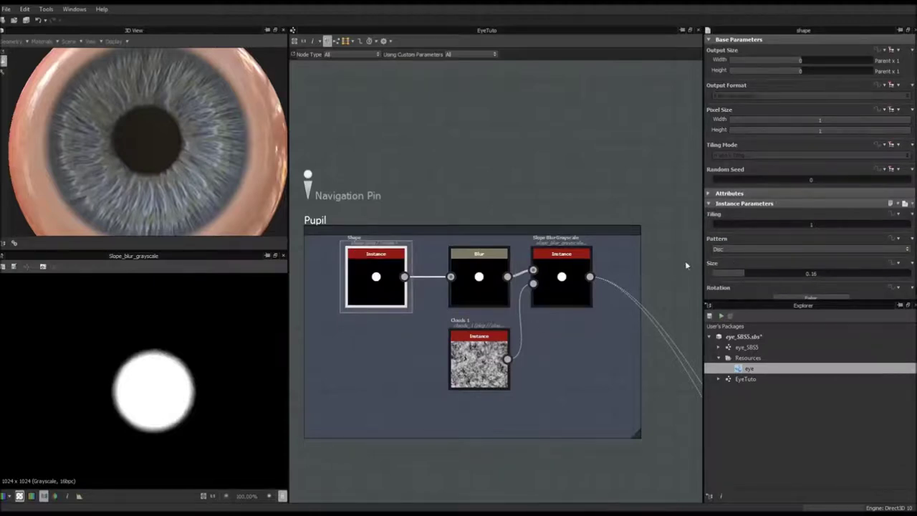
{"action": "left_click", "coordinate": [899, 263]}
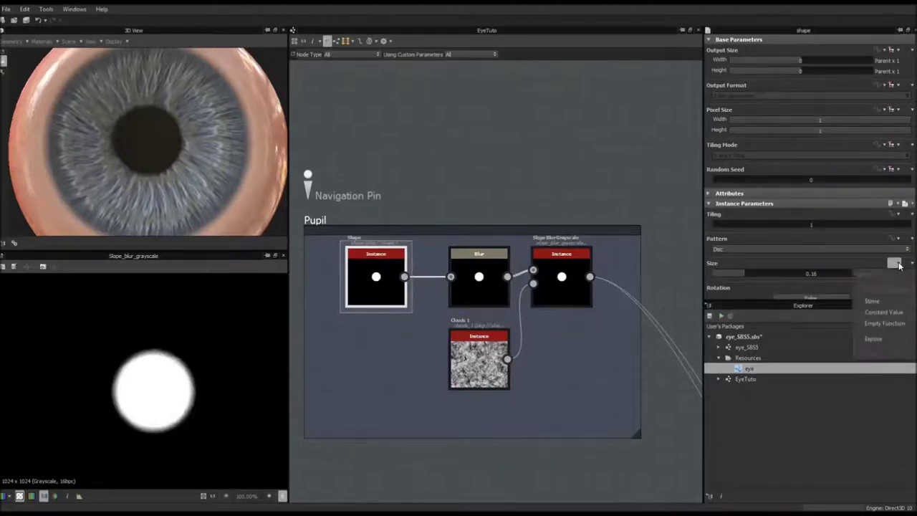
{"action": "left_click", "coordinate": [888, 335]}
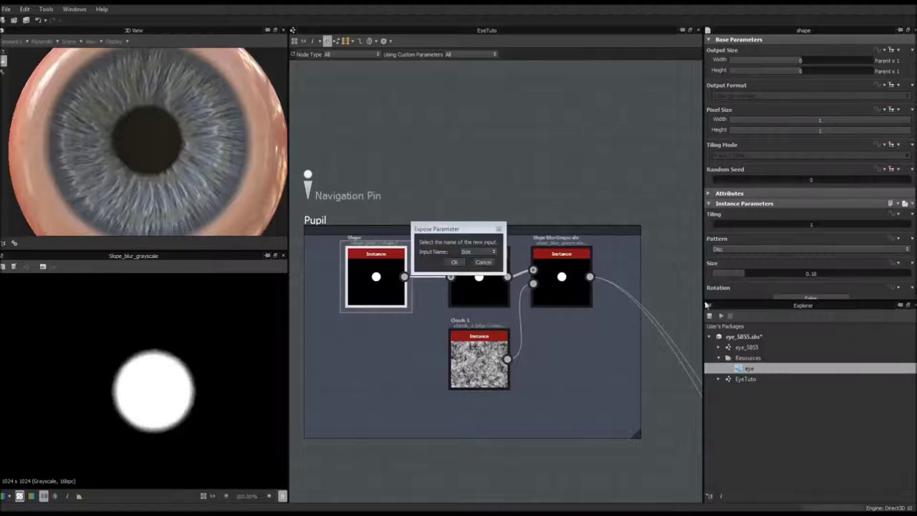
{"action": "left_click", "coordinate": [495, 255]}
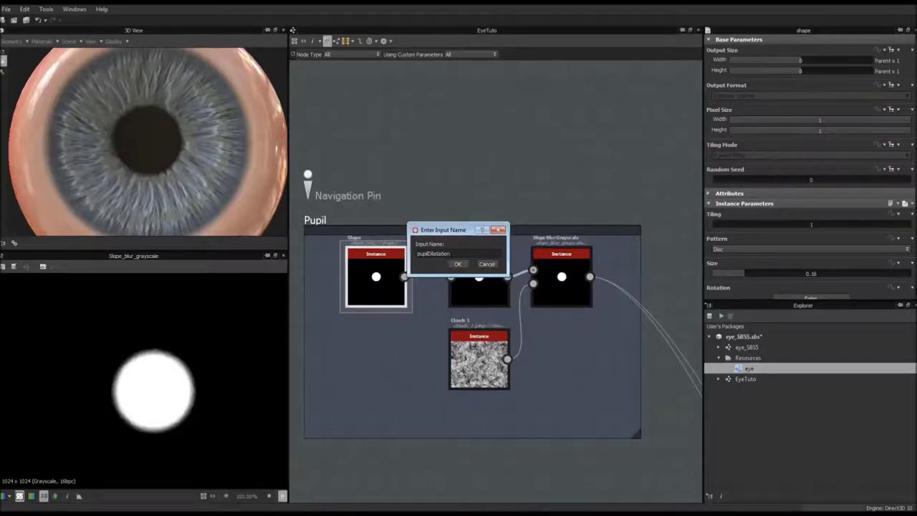
{"action": "left_click", "coordinate": [458, 264]}
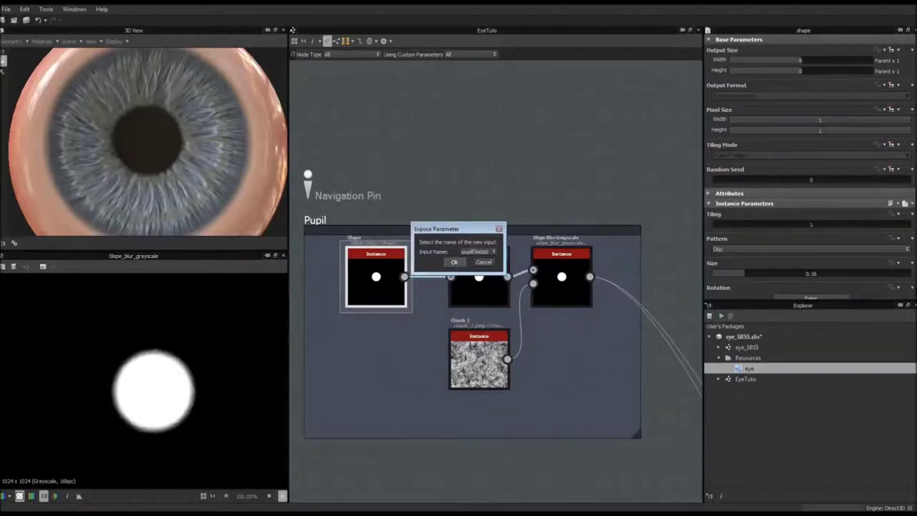
{"action": "key", "text": "Return"}
Show the EyeTuto graph's own properties and expand the settings of the pupilDilatation input parameter
{"action": "scroll", "coordinate": [478, 184], "scroll_direction": "down", "scroll_amount": 3}
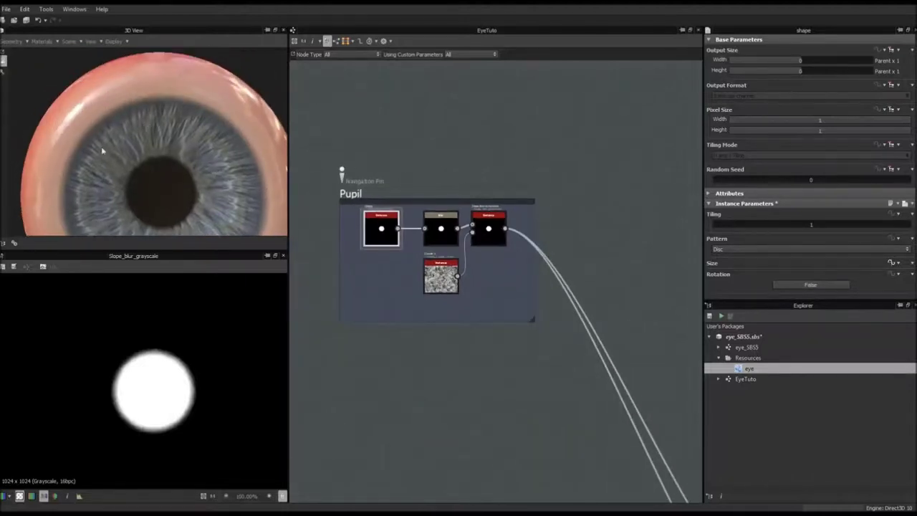
{"action": "middle_click_drag", "start_coordinate": [458, 322], "coordinate": [524, 197]}
{"action": "scroll", "coordinate": [525, 218], "scroll_direction": "down", "scroll_amount": 4}
{"action": "middle_click_drag", "start_coordinate": [424, 303], "coordinate": [545, 267]}
{"action": "scroll", "coordinate": [536, 275], "scroll_direction": "down", "scroll_amount": 1}
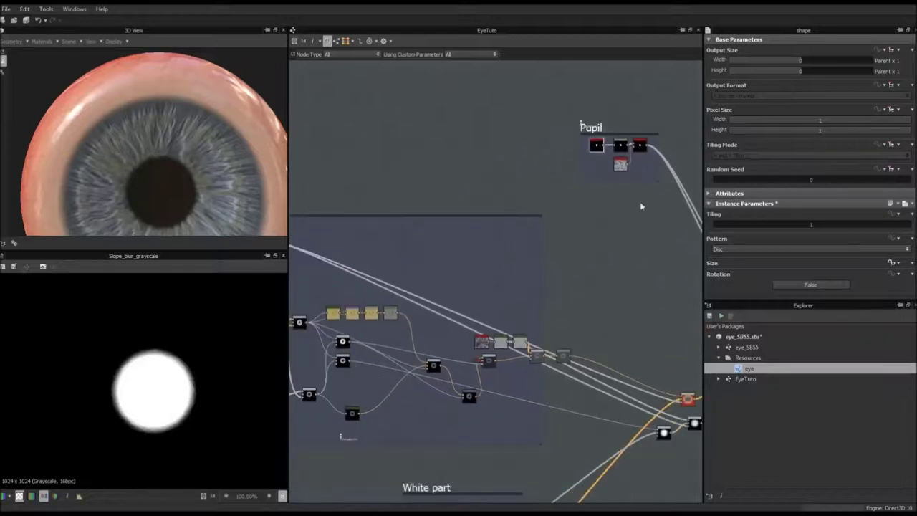
{"action": "middle_click_drag", "start_coordinate": [450, 279], "coordinate": [418, 265]}
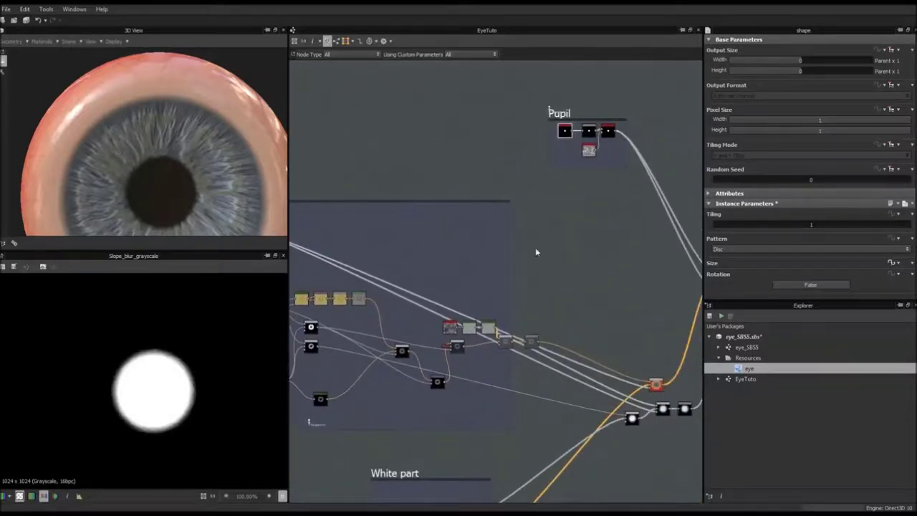
{"action": "left_click", "coordinate": [637, 273]}
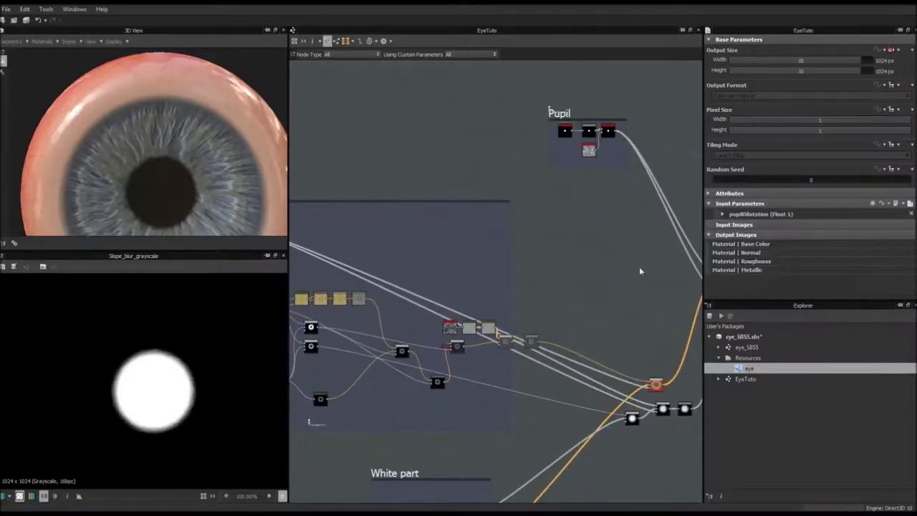
{"action": "left_click", "coordinate": [723, 215]}
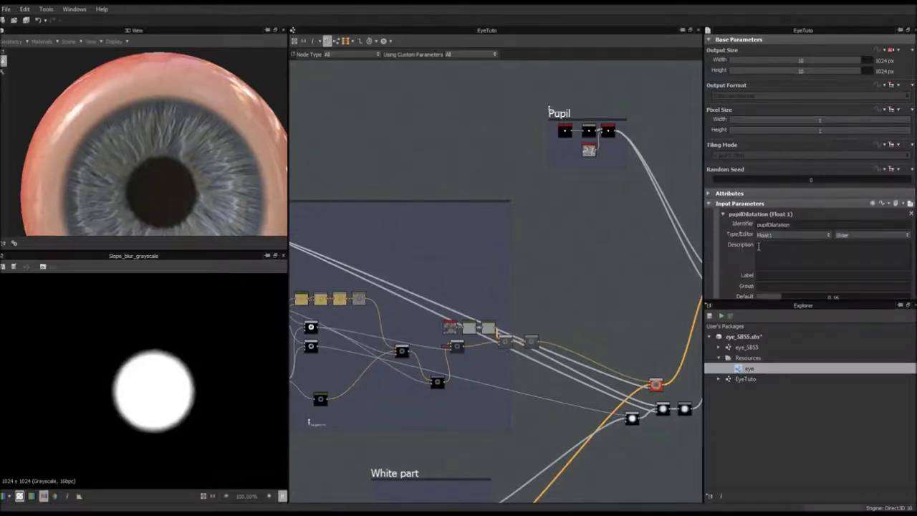
{"action": "scroll", "coordinate": [774, 242], "scroll_direction": "down", "scroll_amount": 3}
{"action": "scroll", "coordinate": [775, 243], "scroll_direction": "up", "scroll_amount": 1}
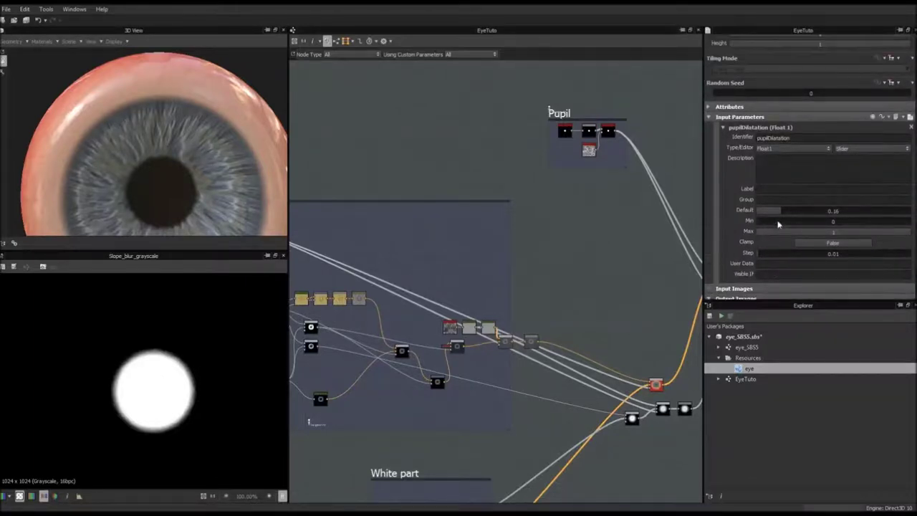
Try a smaller pupilDilatation Default of 0.11 and set the parameter's Min to 0.1
{"action": "left_click_drag", "start_coordinate": [782, 213], "coordinate": [775, 214]}
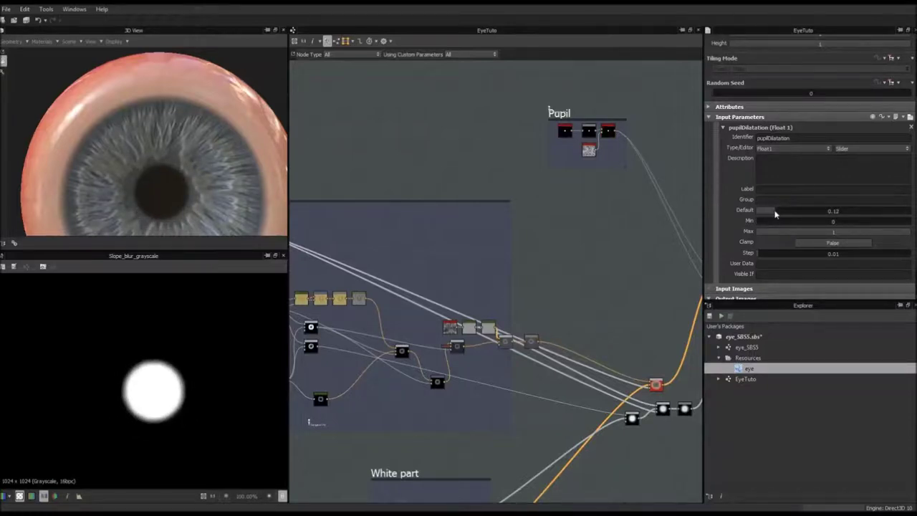
{"action": "left_click_drag", "start_coordinate": [775, 212], "coordinate": [773, 212]}
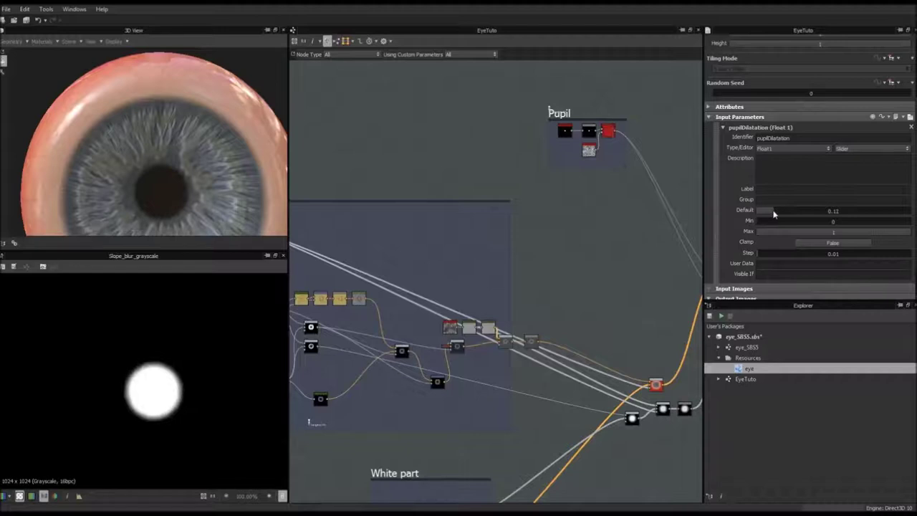
{"action": "double_click", "coordinate": [824, 222]}
{"action": "type", "text": "0.1"}
{"action": "key", "text": "Return"}
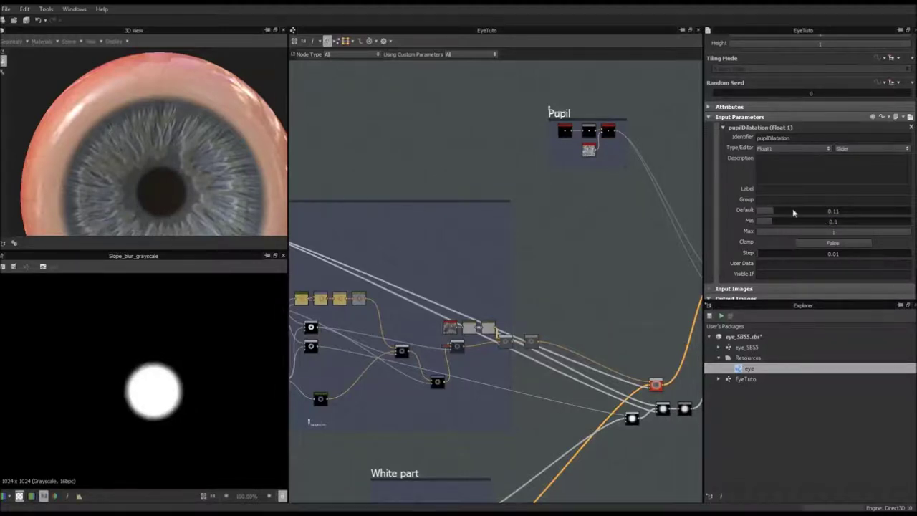
Test a wide pupil, set pupilDilatation's Max to 0.4 and its Default to 0.16
{"action": "left_click_drag", "start_coordinate": [771, 210], "coordinate": [815, 213]}
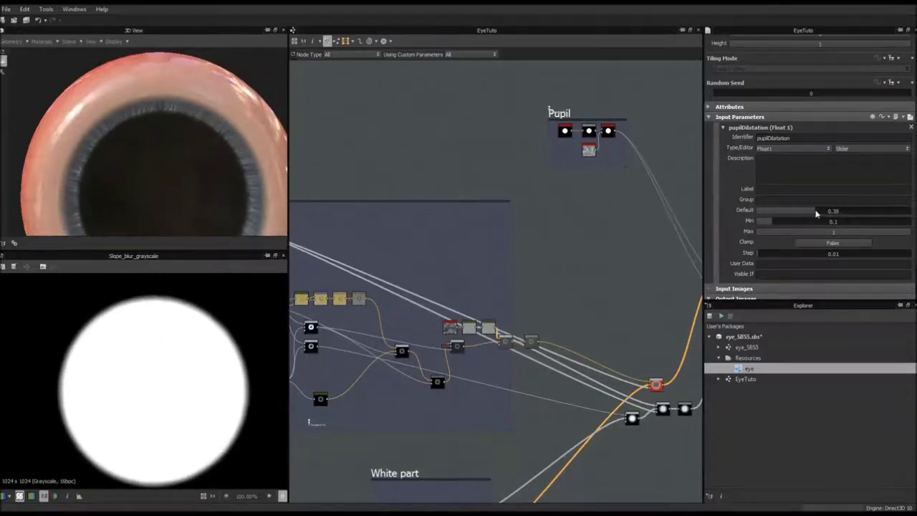
{"action": "left_click_drag", "start_coordinate": [815, 213], "coordinate": [813, 213]}
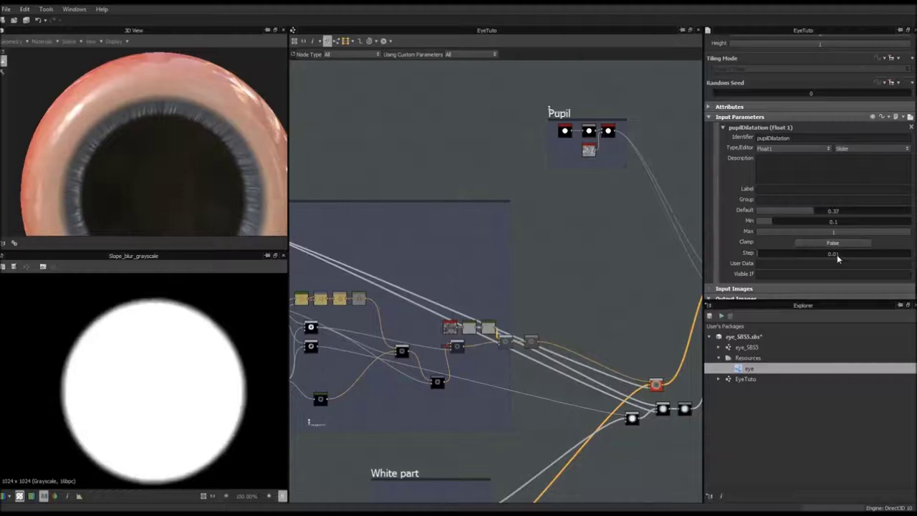
{"action": "double_click", "coordinate": [831, 232]}
{"action": "type", "text": "0.4"}
{"action": "key", "text": "Return"}
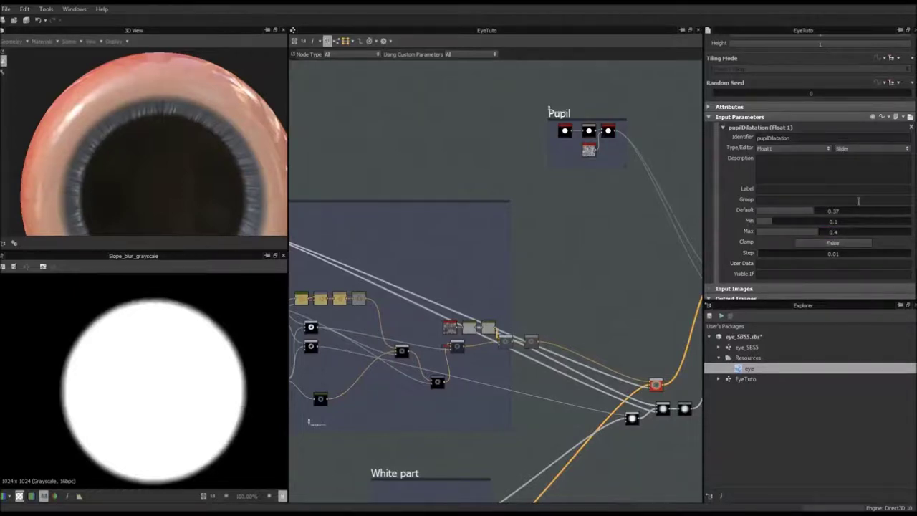
{"action": "double_click", "coordinate": [831, 210]}
{"action": "type", "text": "0.16"}
{"action": "key", "text": "Return"}
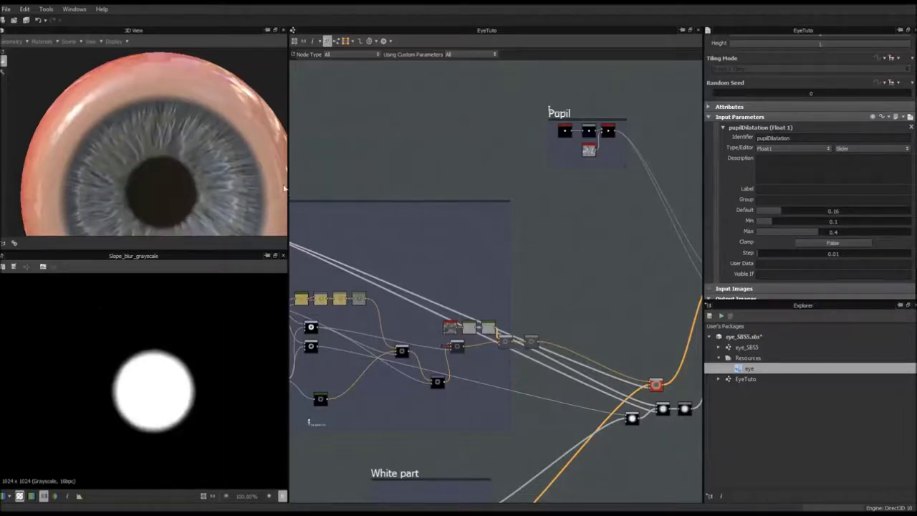
Select the Splatter Circular node feeding the Gradient Map and examine its instance parameters against the iris fibres on the mesh
{"action": "scroll", "coordinate": [222, 181], "scroll_direction": "down", "scroll_amount": 3}
{"action": "middle_click_drag", "start_coordinate": [411, 358], "coordinate": [574, 273]}
{"action": "scroll", "coordinate": [480, 257], "scroll_direction": "up", "scroll_amount": 4}
{"action": "scroll", "coordinate": [479, 256], "scroll_direction": "up", "scroll_amount": 6}
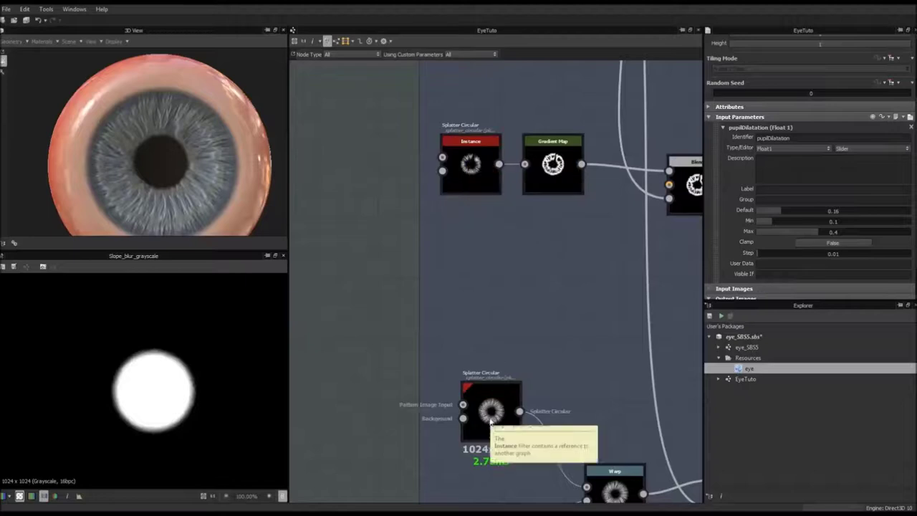
{"action": "middle_click_drag", "start_coordinate": [514, 332], "coordinate": [492, 297]}
{"action": "middle_click_drag", "start_coordinate": [469, 221], "coordinate": [472, 310]}
{"action": "left_click", "coordinate": [437, 210]}
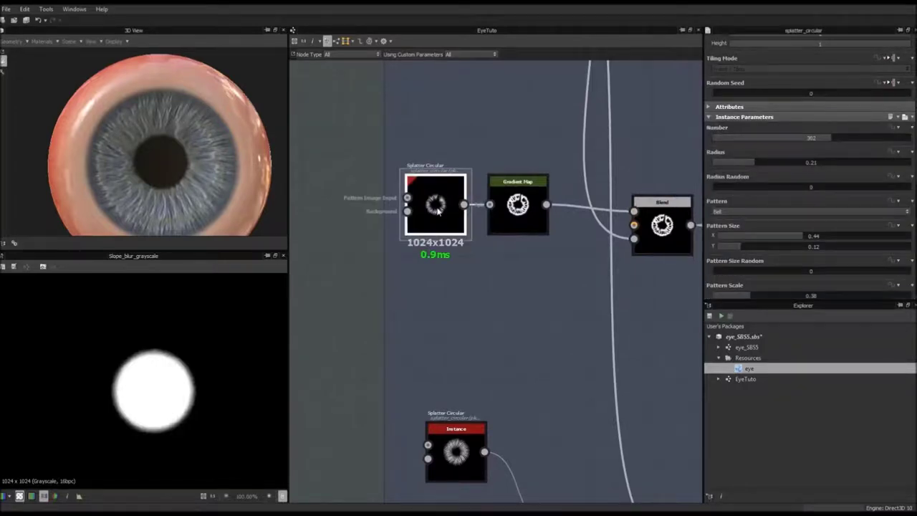
{"action": "scroll", "coordinate": [852, 201], "scroll_direction": "down", "scroll_amount": 3}
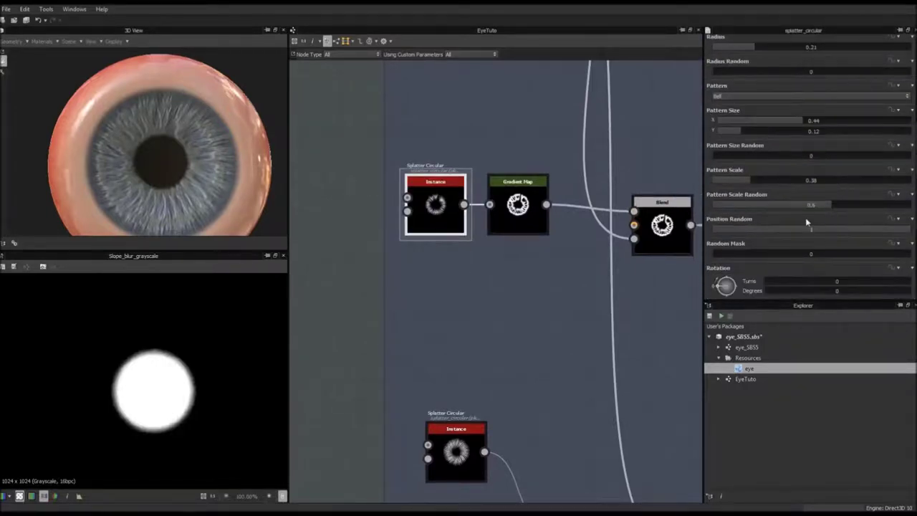
{"action": "scroll", "coordinate": [806, 223], "scroll_direction": "down", "scroll_amount": 2}
{"action": "scroll", "coordinate": [805, 218], "scroll_direction": "down", "scroll_amount": 2}
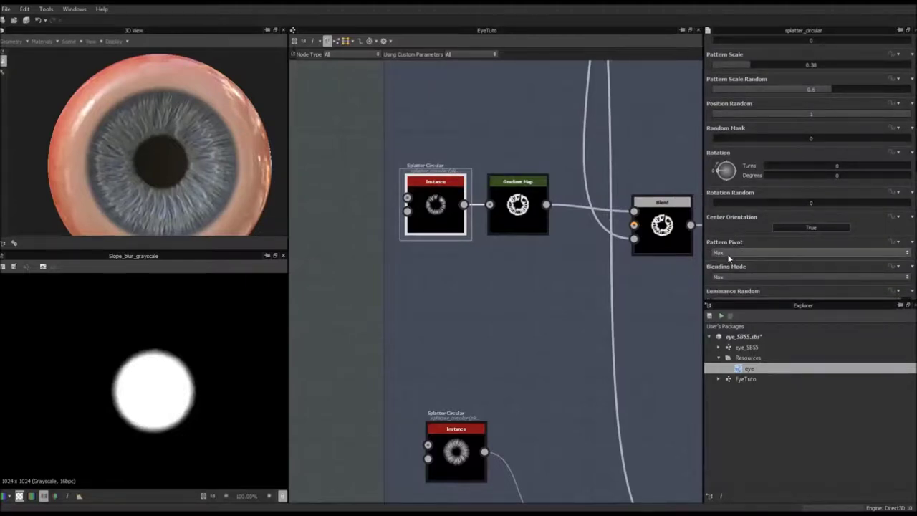
{"action": "scroll", "coordinate": [180, 121], "scroll_direction": "up", "scroll_amount": 5}
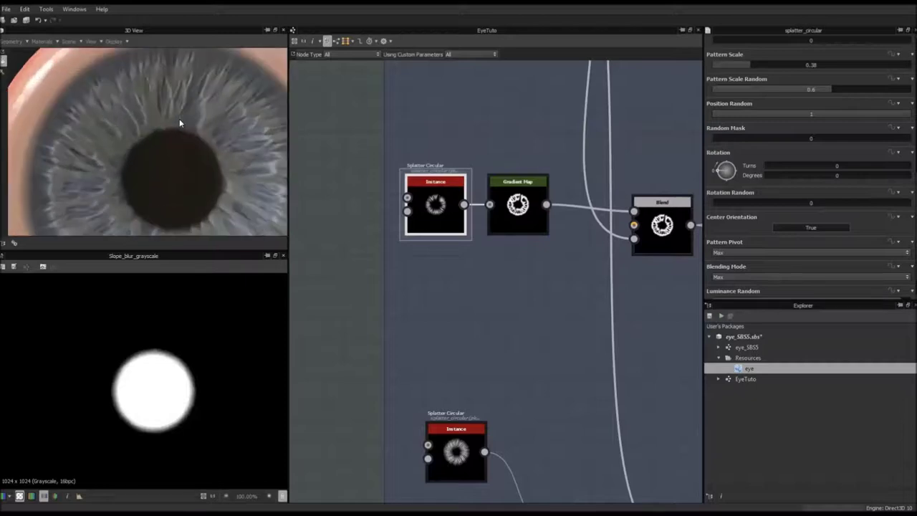
{"action": "scroll", "coordinate": [180, 123], "scroll_direction": "down", "scroll_amount": 2}
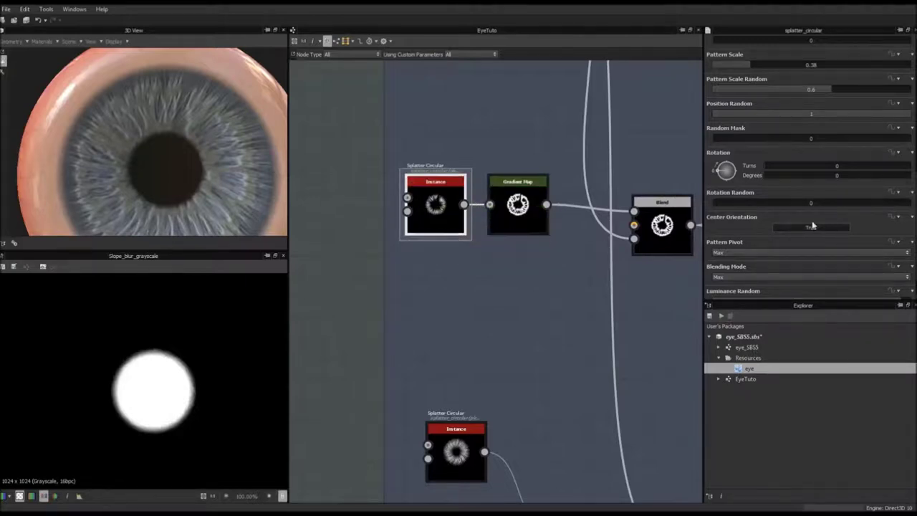
{"action": "scroll", "coordinate": [791, 210], "scroll_direction": "down", "scroll_amount": 1}
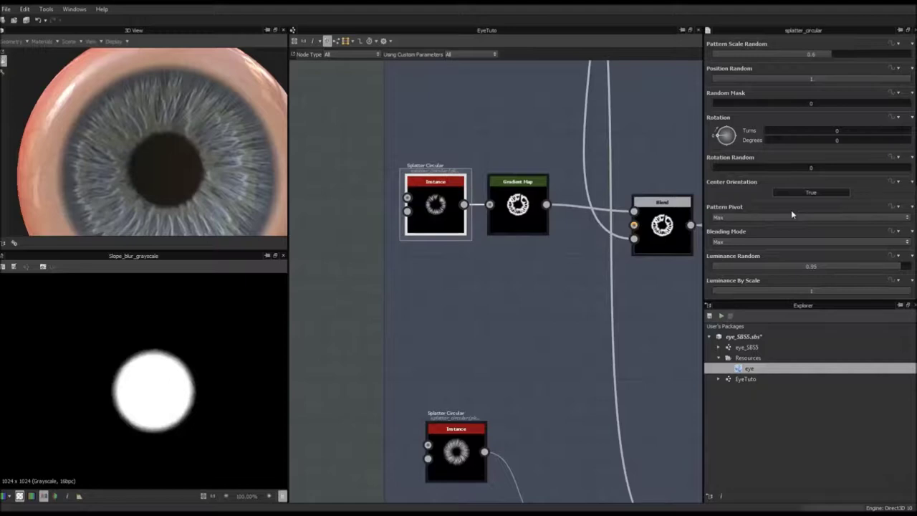
{"action": "scroll", "coordinate": [785, 215], "scroll_direction": "up", "scroll_amount": 8}
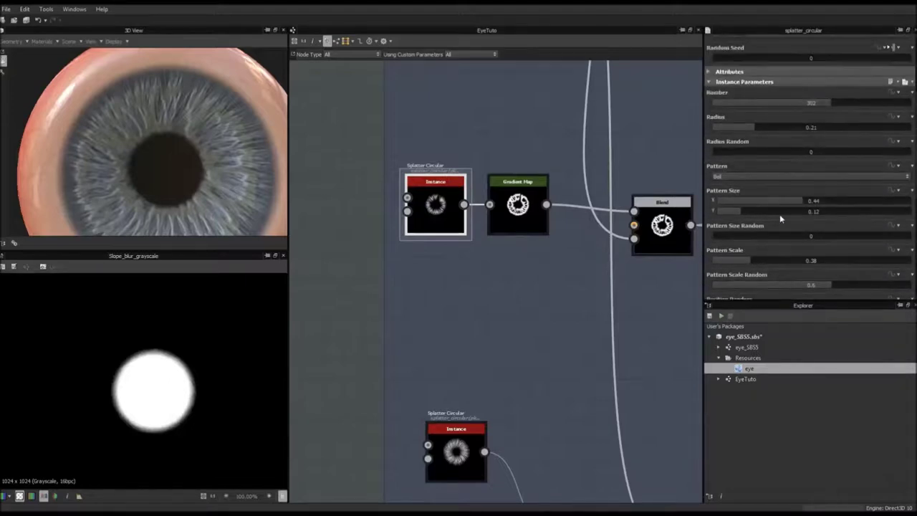
Assign an empty function to the Splatter Circular's Pattern Scale and open that function for editing
{"action": "mouse_move", "coordinate": [750, 260]}
{"action": "left_mouse_down"}
{"action": "mouse_move", "coordinate": [738, 263]}
{"action": "mouse_move", "coordinate": [749, 262]}
{"action": "left_mouse_up"}
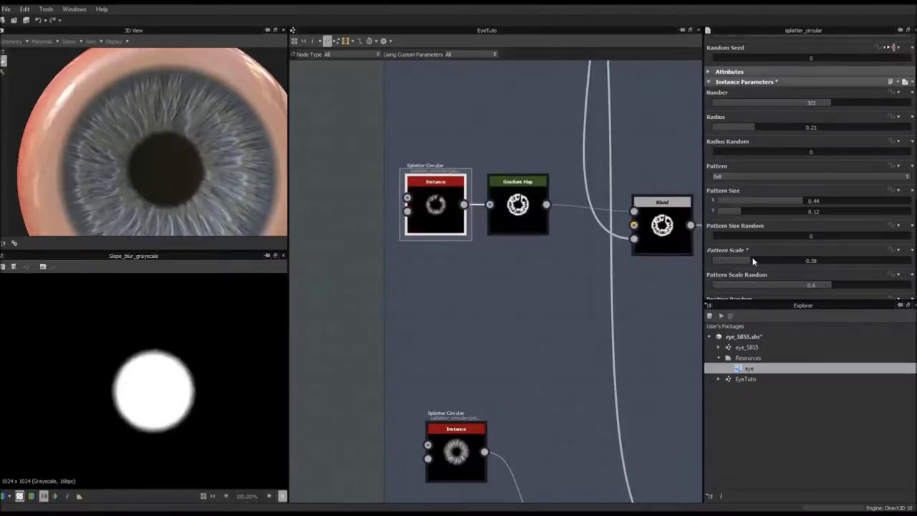
{"action": "left_click", "coordinate": [897, 250]}
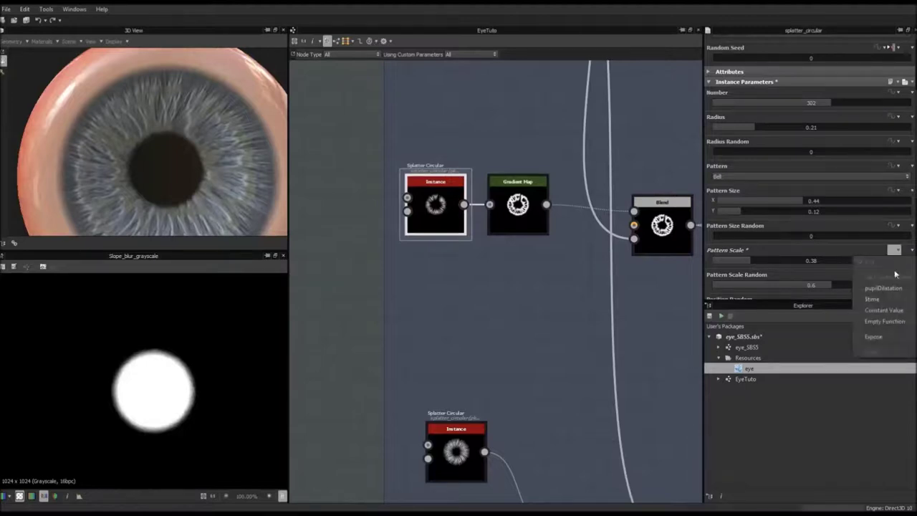
{"action": "left_click", "coordinate": [892, 322]}
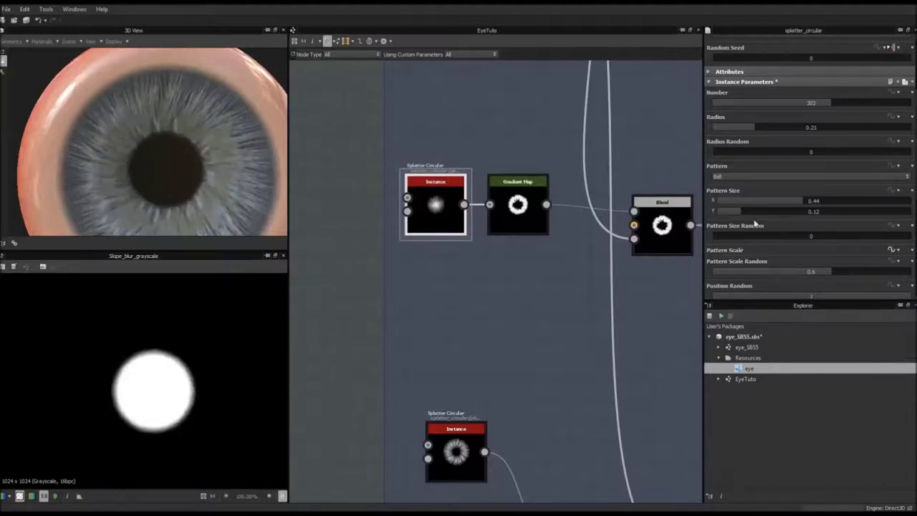
{"action": "left_click", "coordinate": [891, 249]}
Add a Float constant node with the value 1 to the Pattern Scale function
{"action": "key", "text": "space"}
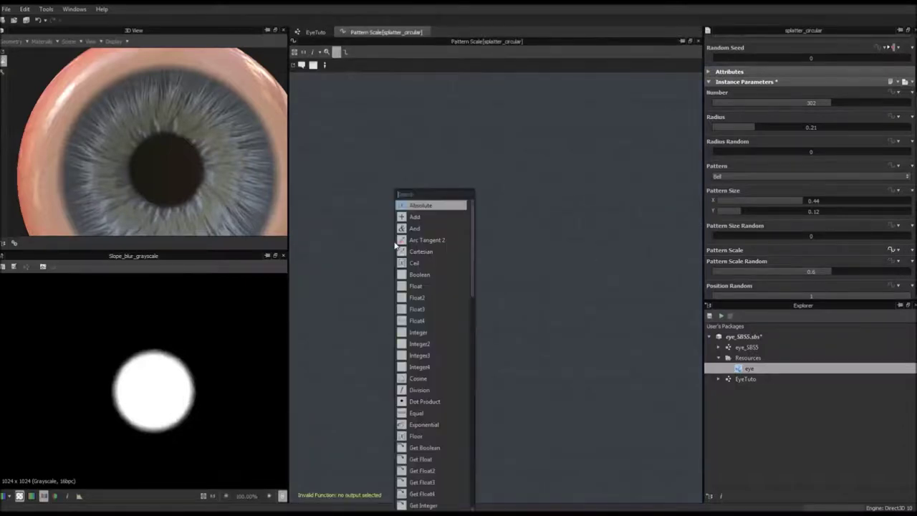
{"action": "type", "text": "float"}
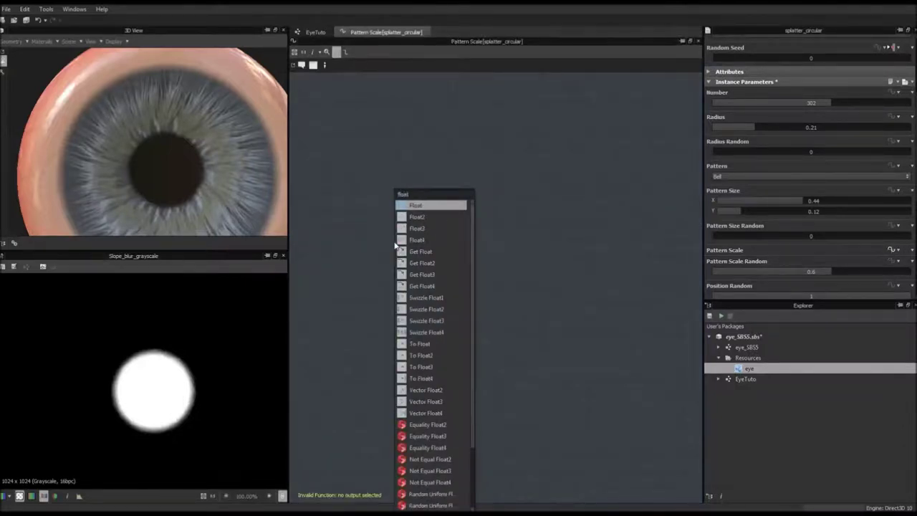
{"action": "key", "text": "Return"}
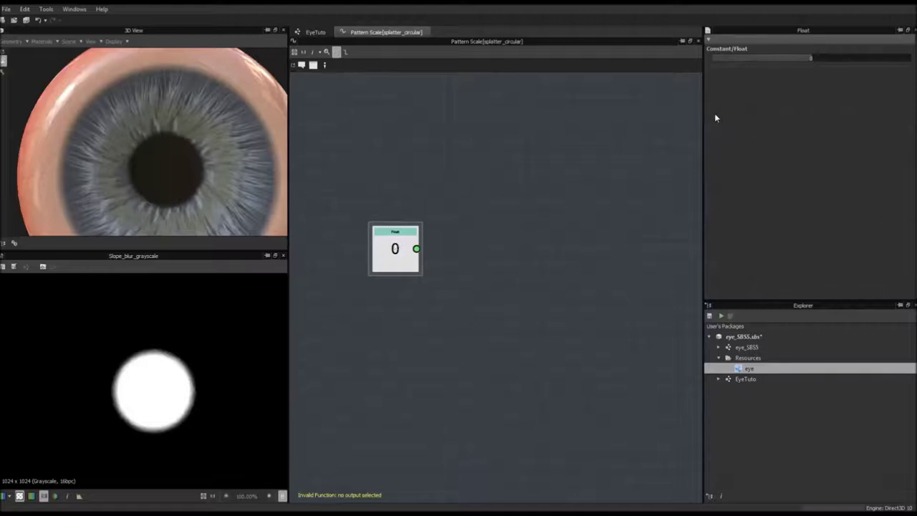
{"action": "left_click_drag", "start_coordinate": [811, 60], "coordinate": [910, 60]}
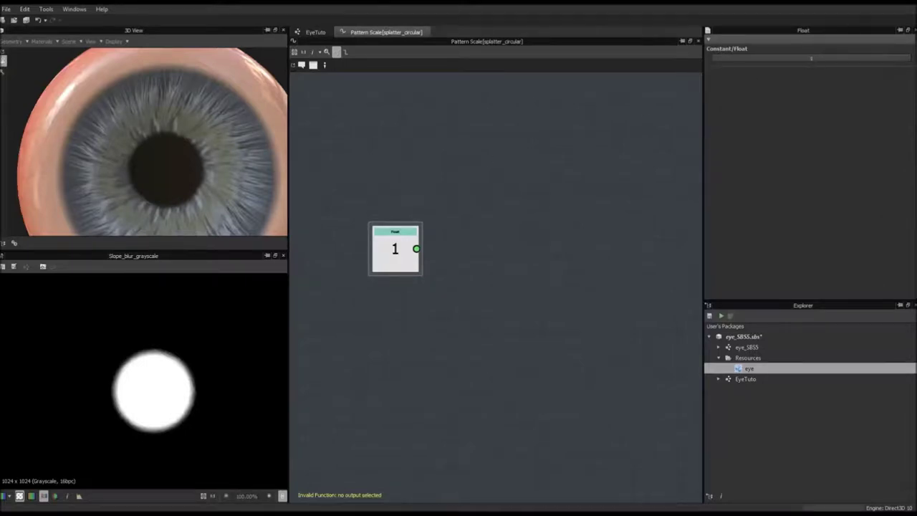
{"action": "left_click_drag", "start_coordinate": [407, 256], "coordinate": [399, 247]}
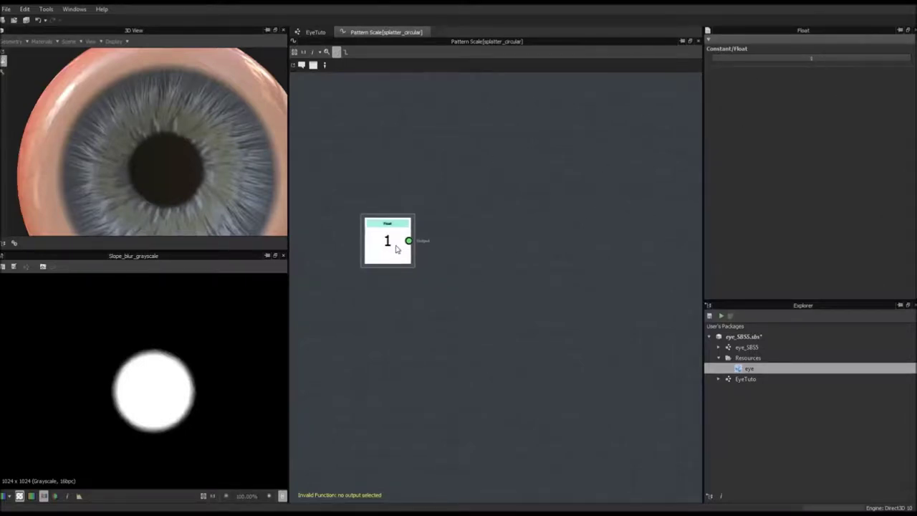
Add a Get Float node reading the pupilDilatation variable and place it below the Float constant
{"action": "key", "text": "space"}
{"action": "type", "text": "get fl"}
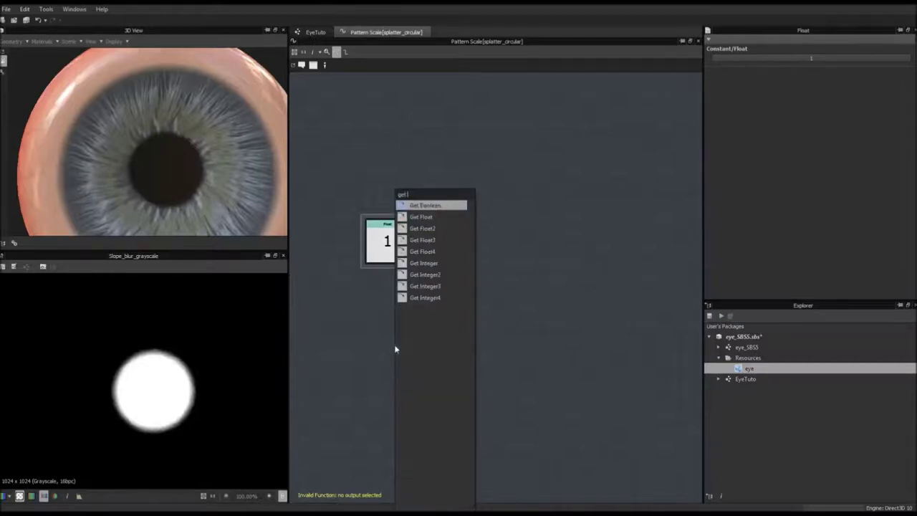
{"action": "type", "text": "oat"}
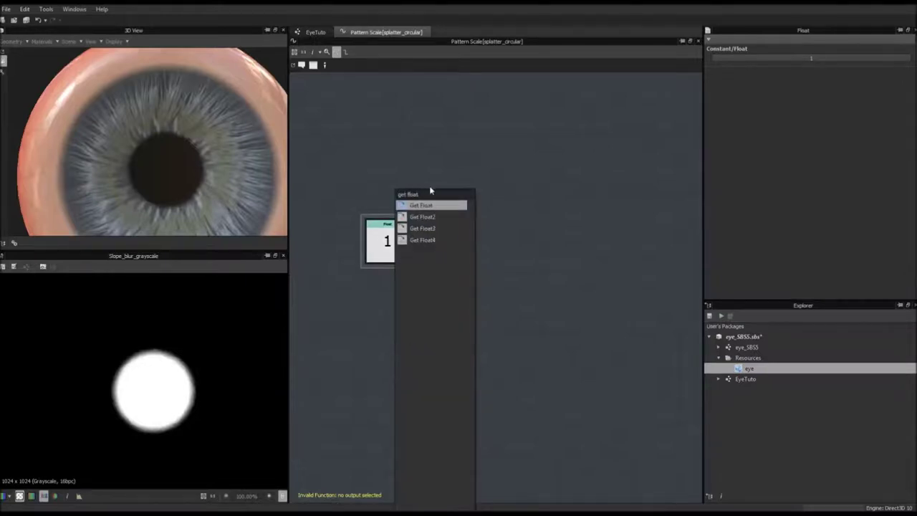
{"action": "left_click", "coordinate": [435, 205]}
{"action": "left_click", "coordinate": [907, 59]}
{"action": "left_click", "coordinate": [778, 74]}
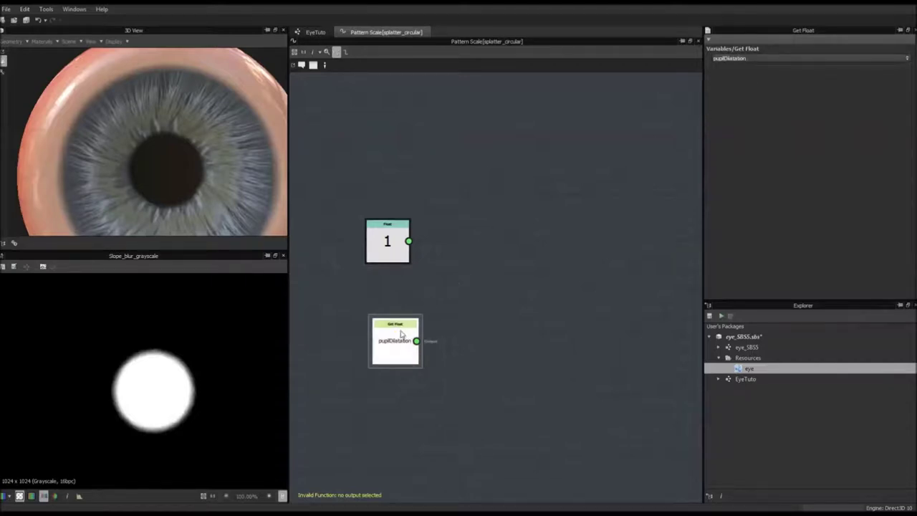
{"action": "left_click_drag", "start_coordinate": [396, 341], "coordinate": [389, 328]}
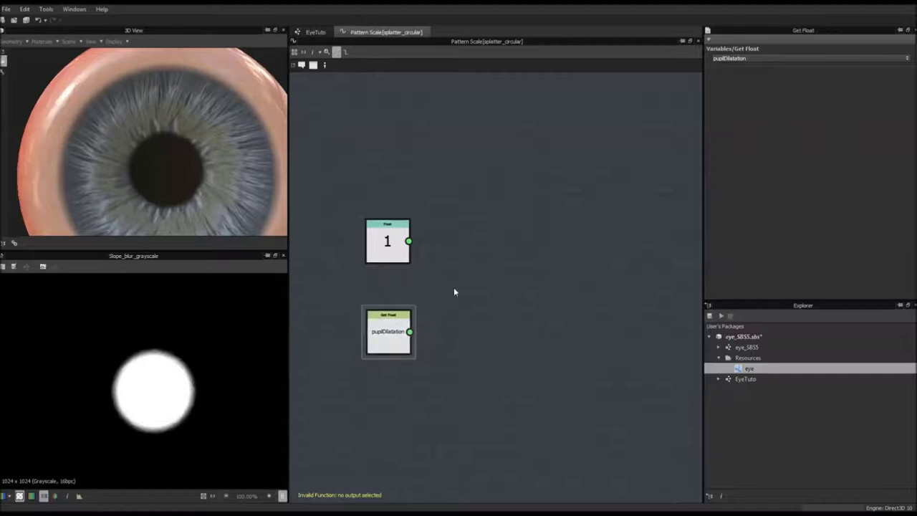
Add a Subtraction node that subtracts pupilDilatation from the constant 1 and set it as the function's output
{"action": "key", "text": "space"}
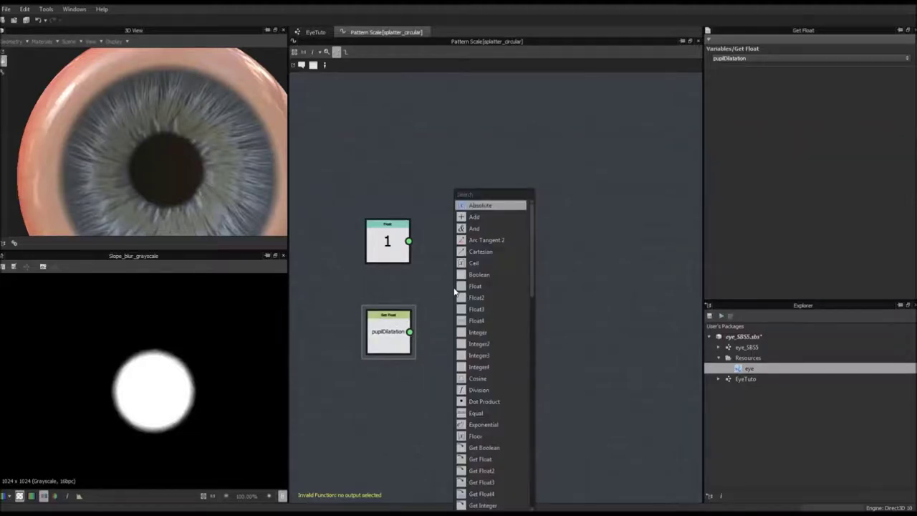
{"action": "type", "text": "subs"}
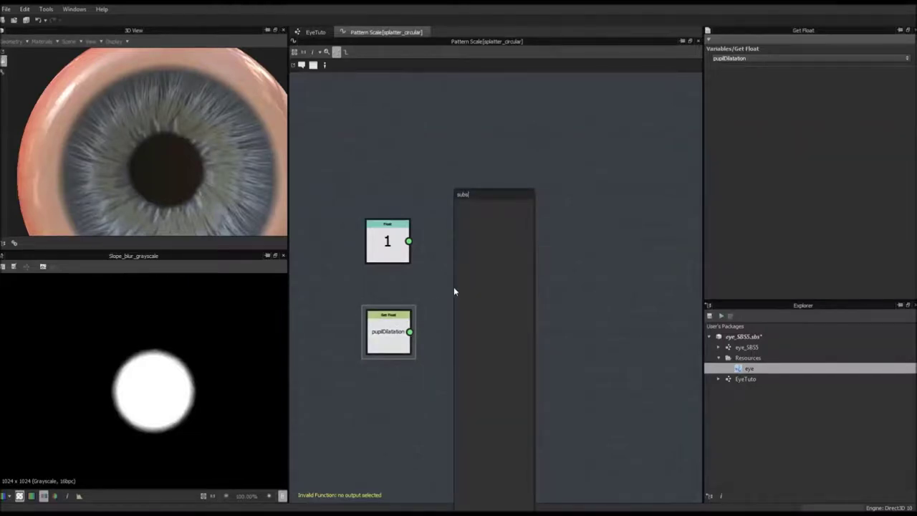
{"action": "key", "text": "BackSpace"}
{"action": "left_click", "coordinate": [485, 206]}
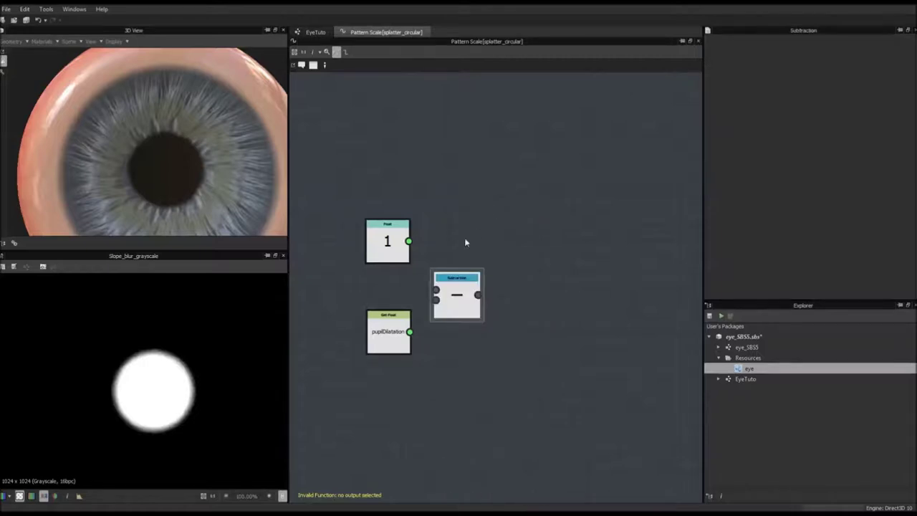
{"action": "left_click_drag", "start_coordinate": [458, 298], "coordinate": [473, 279]}
{"action": "left_click_drag", "start_coordinate": [409, 242], "coordinate": [451, 274]}
{"action": "left_click_drag", "start_coordinate": [411, 331], "coordinate": [451, 285]}
{"action": "right_click", "coordinate": [473, 281]}
{"action": "left_click", "coordinate": [540, 310]}
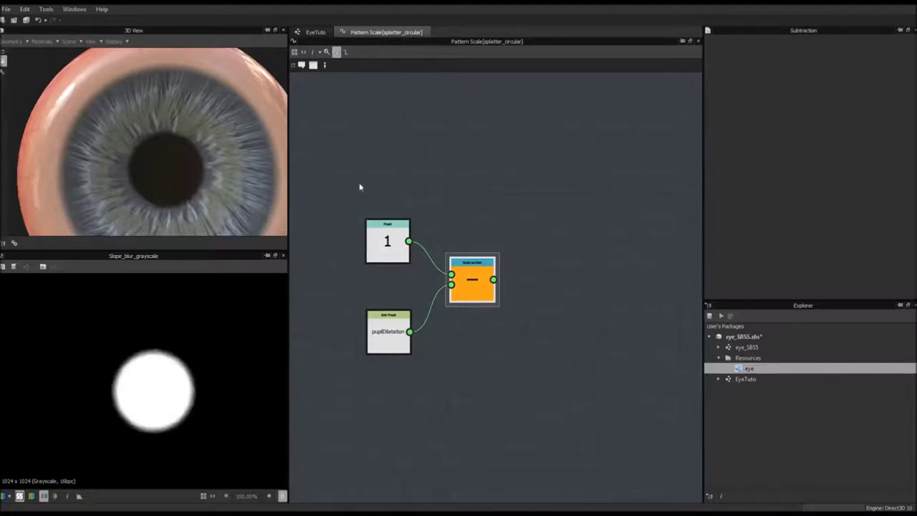
In the EyeTuto graph, preview the input parameters with pupilDilatation at 0.21, reset the value and leave the preview
{"action": "left_click", "coordinate": [316, 32]}
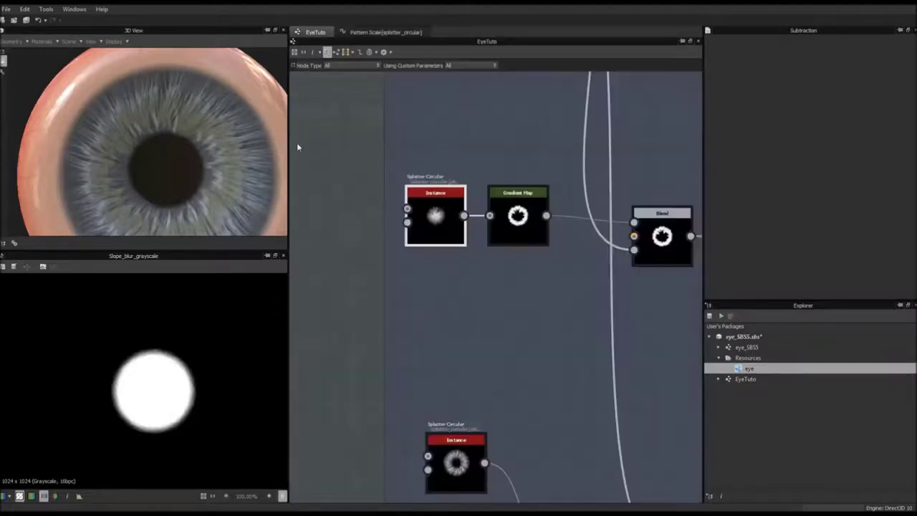
{"action": "left_click", "coordinate": [325, 156]}
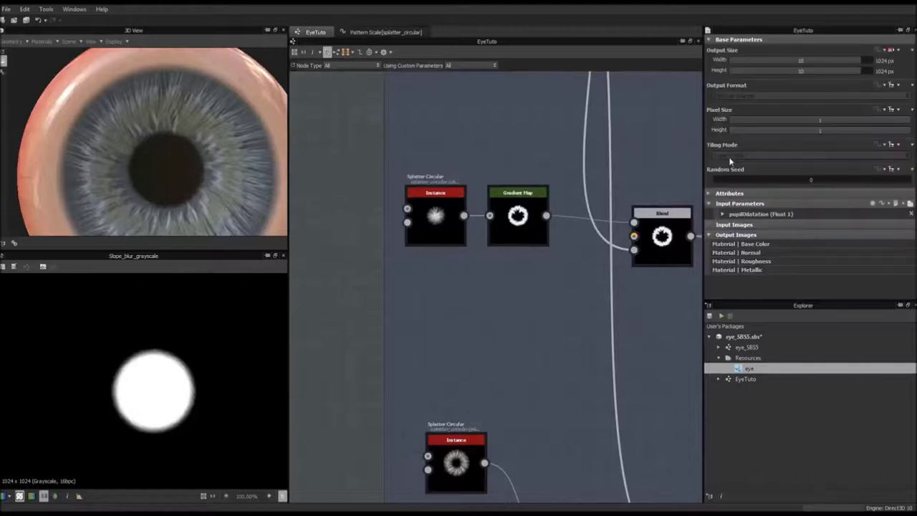
{"action": "left_click", "coordinate": [708, 204]}
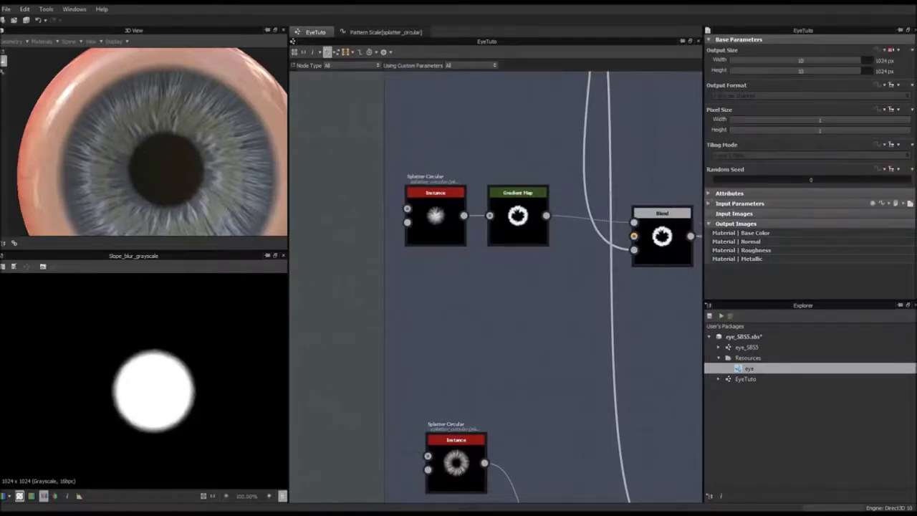
{"action": "left_click", "coordinate": [910, 204]}
{"action": "left_click", "coordinate": [710, 203]}
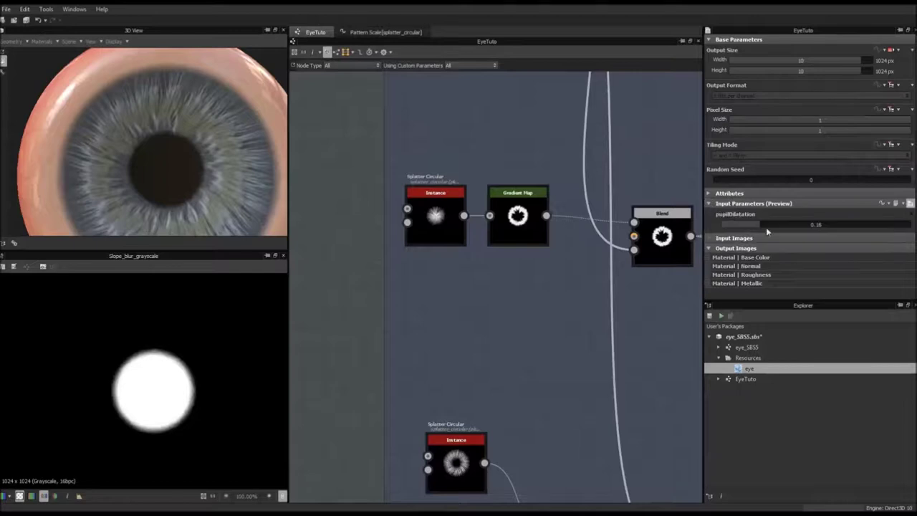
{"action": "left_click_drag", "start_coordinate": [763, 225], "coordinate": [792, 226]}
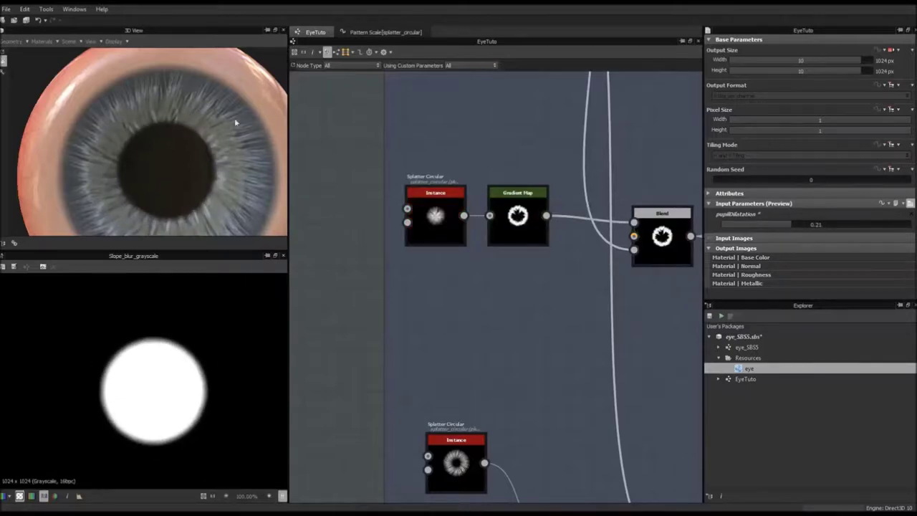
{"action": "left_click", "coordinate": [756, 215]}
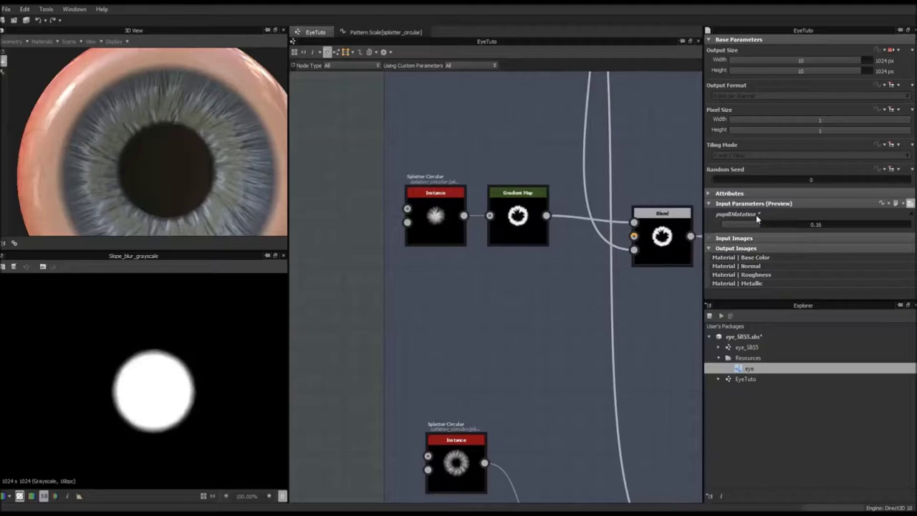
{"action": "left_click", "coordinate": [908, 204]}
Review the Pattern Scale function, return to the EyeTuto graph and set pupilDilatation's Default to 0.3
{"action": "left_click", "coordinate": [386, 32]}
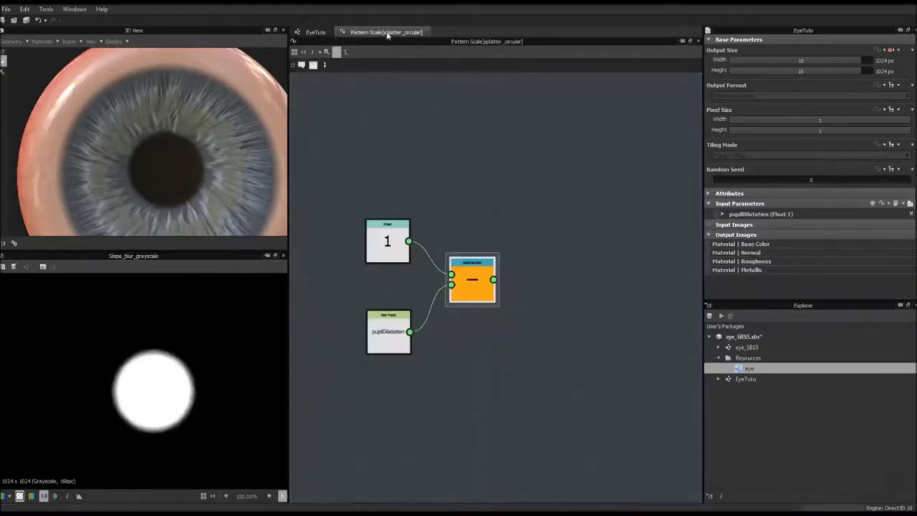
{"action": "mouse_move", "coordinate": [403, 310]}
{"action": "left_mouse_down"}
{"action": "mouse_move", "coordinate": [383, 301]}
{"action": "mouse_move", "coordinate": [394, 314]}
{"action": "left_mouse_up"}
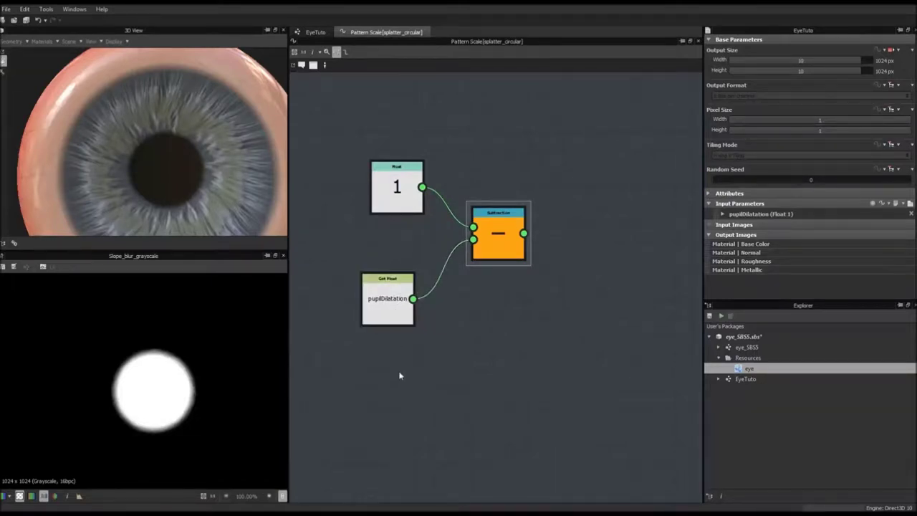
{"action": "left_click", "coordinate": [316, 33]}
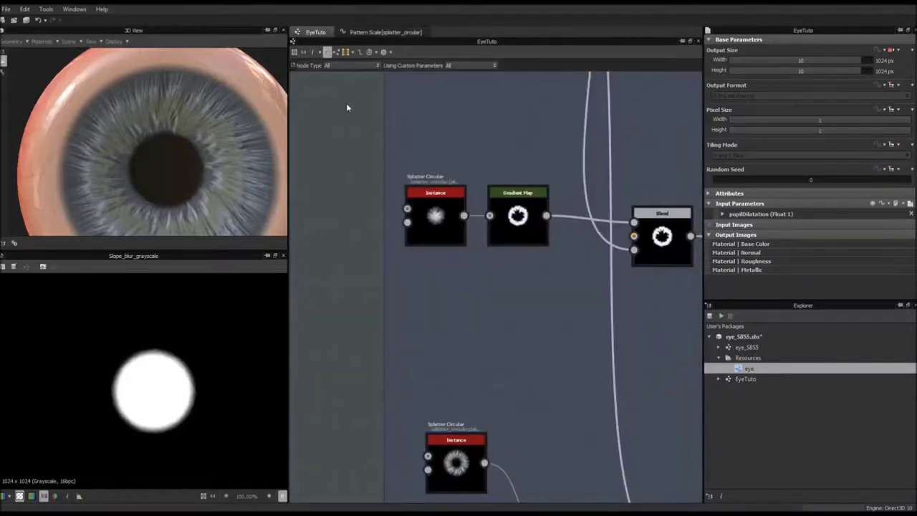
{"action": "left_click", "coordinate": [723, 213]}
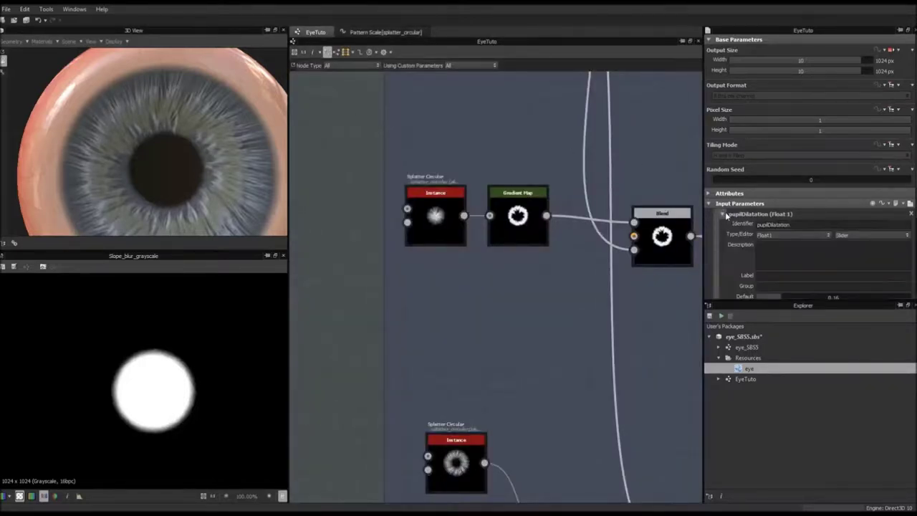
{"action": "scroll", "coordinate": [797, 273], "scroll_direction": "down", "scroll_amount": 2}
{"action": "left_click_drag", "start_coordinate": [783, 238], "coordinate": [833, 242]}
{"action": "double_click", "coordinate": [832, 241]}
{"action": "type", "text": "0.3"}
{"action": "key", "text": "Return"}
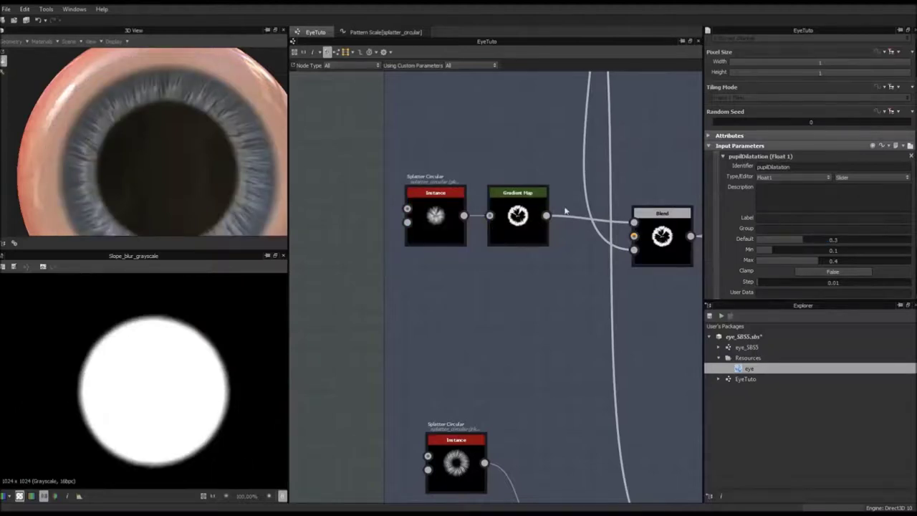
In the Pattern Scale function, add a second Float constant node below the pupilDilatation Get Float node
{"action": "left_click", "coordinate": [414, 33]}
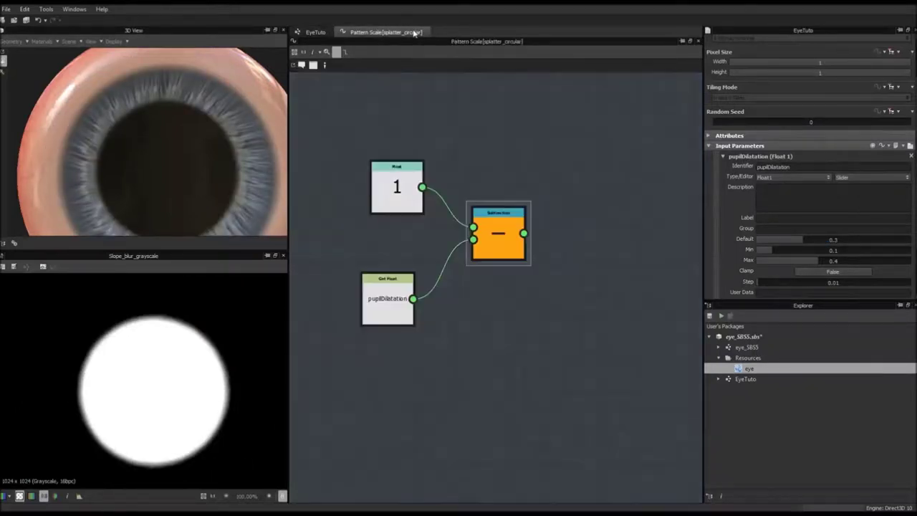
{"action": "left_click", "coordinate": [408, 318]}
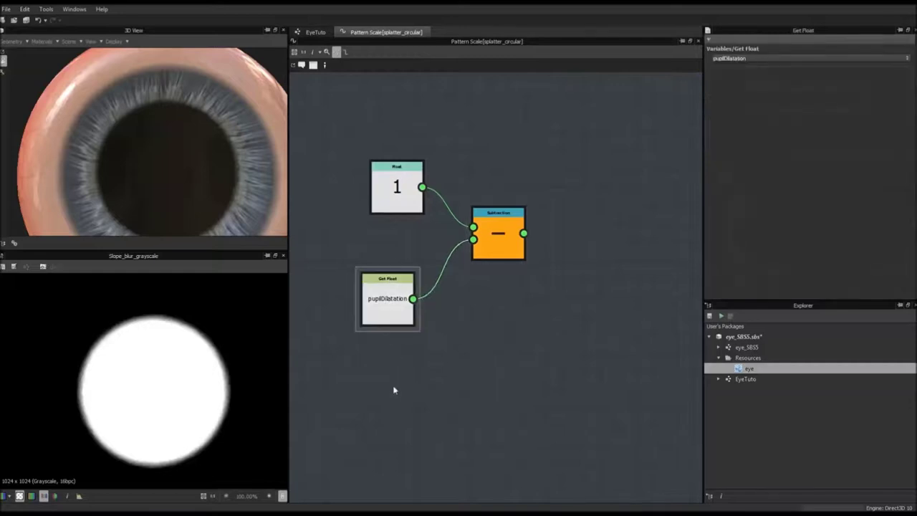
{"action": "key", "text": "space"}
{"action": "type", "text": "float"}
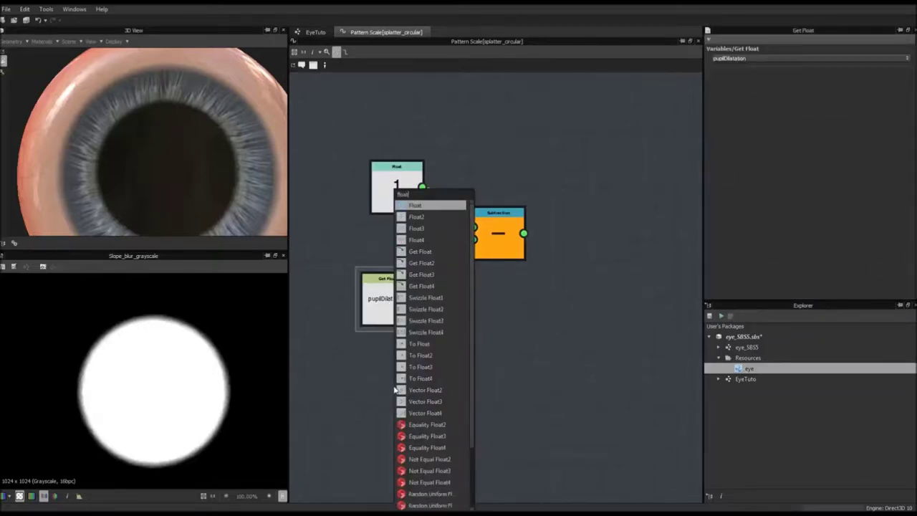
{"action": "key", "text": "Return"}
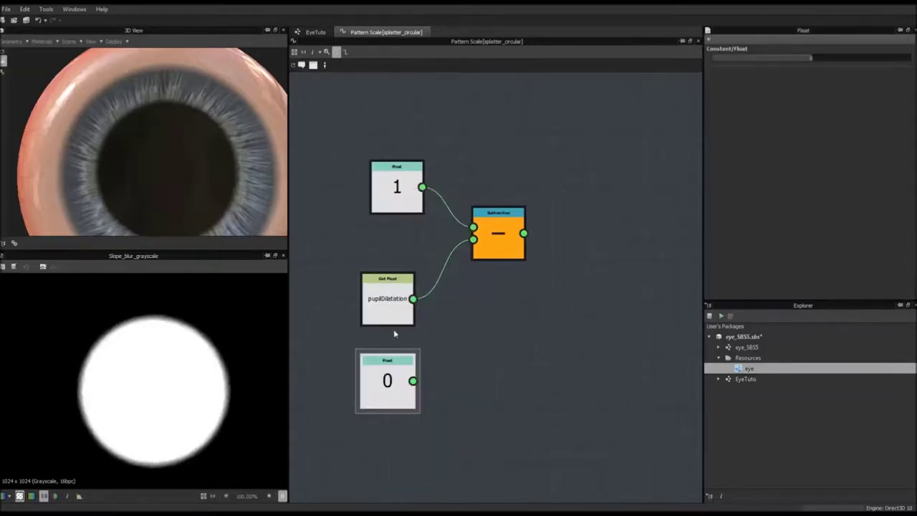
Add a Multiplication node and connect pupilDilatation and the new Float constant to its two inputs
{"action": "key", "text": "space"}
{"action": "type", "text": "mult"}
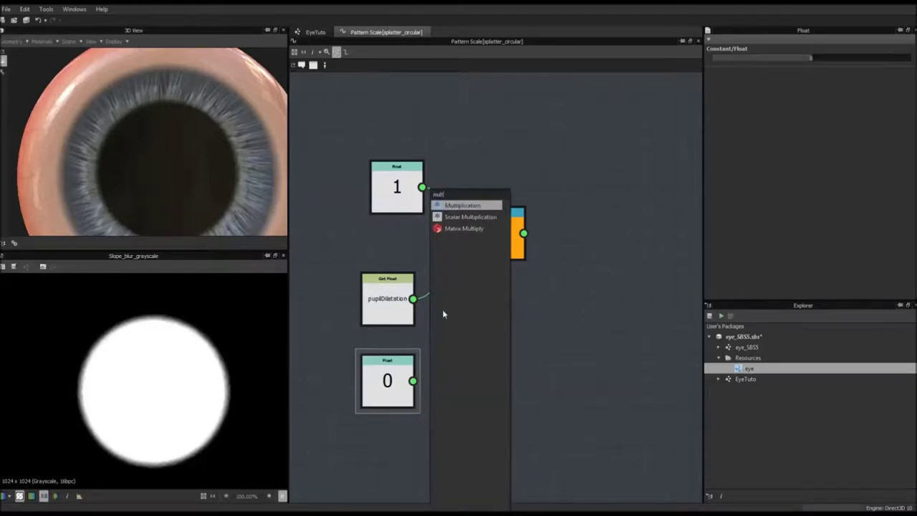
{"action": "key", "text": "Return"}
{"action": "left_click_drag", "start_coordinate": [428, 338], "coordinate": [460, 338]}
{"action": "left_click_drag", "start_coordinate": [413, 298], "coordinate": [436, 337]}
{"action": "left_click_drag", "start_coordinate": [413, 382], "coordinate": [436, 350]}
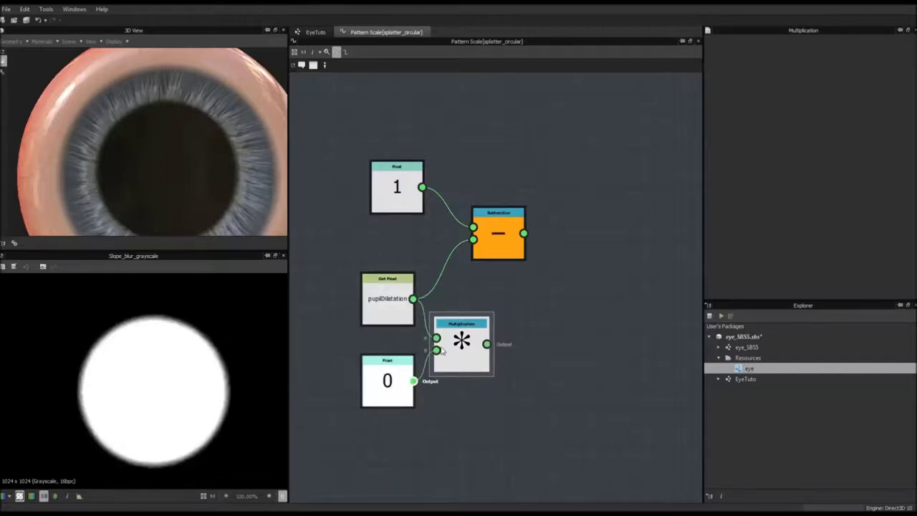
Feed the Multiplication result into the Subtraction's second input and set the multiplier constant to 10
{"action": "left_click", "coordinate": [387, 382]}
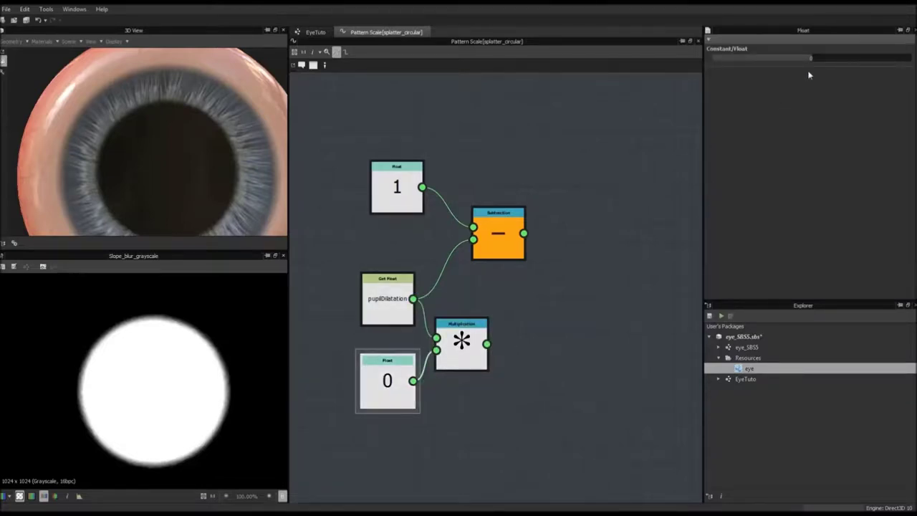
{"action": "left_click_drag", "start_coordinate": [819, 60], "coordinate": [879, 59]}
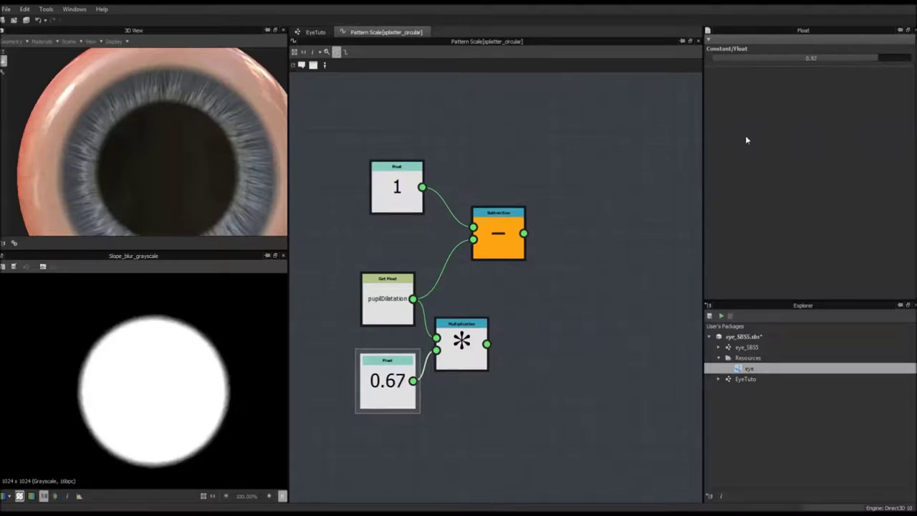
{"action": "left_click_drag", "start_coordinate": [487, 344], "coordinate": [474, 238]}
{"action": "double_click", "coordinate": [808, 63]}
{"action": "type", "text": "10"}
{"action": "key", "text": "Return"}
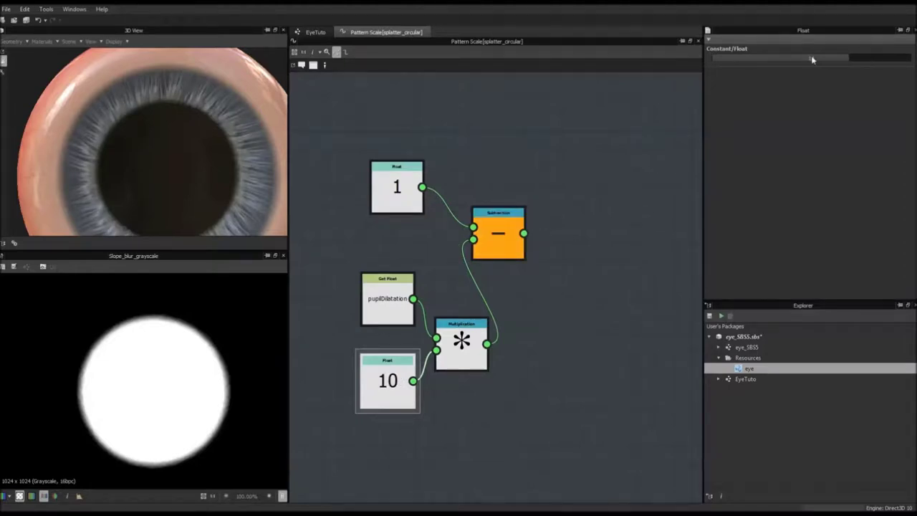
Lower the Float constant feeding the Multiplication node to 2.9
{"action": "left_click_drag", "start_coordinate": [847, 61], "coordinate": [760, 57]}
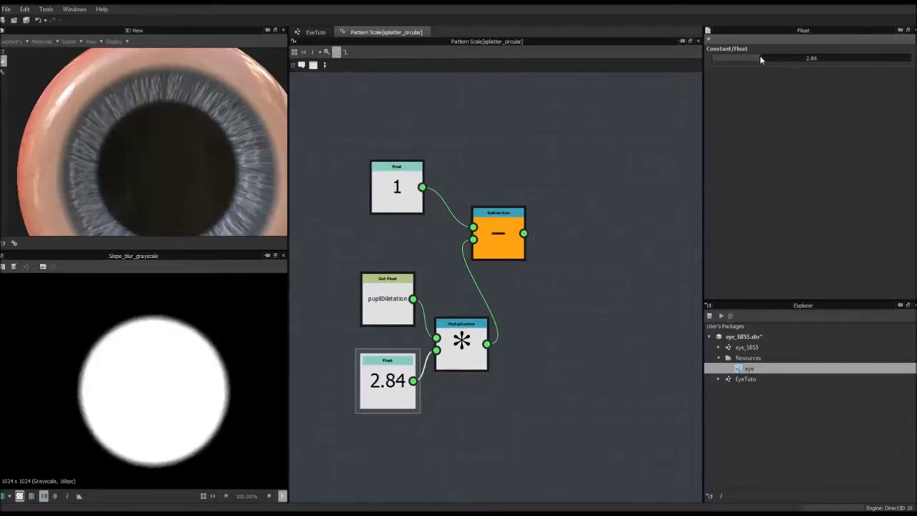
{"action": "double_click", "coordinate": [806, 58]}
{"action": "type", "text": "2"}
{"action": "key", "text": "Return"}
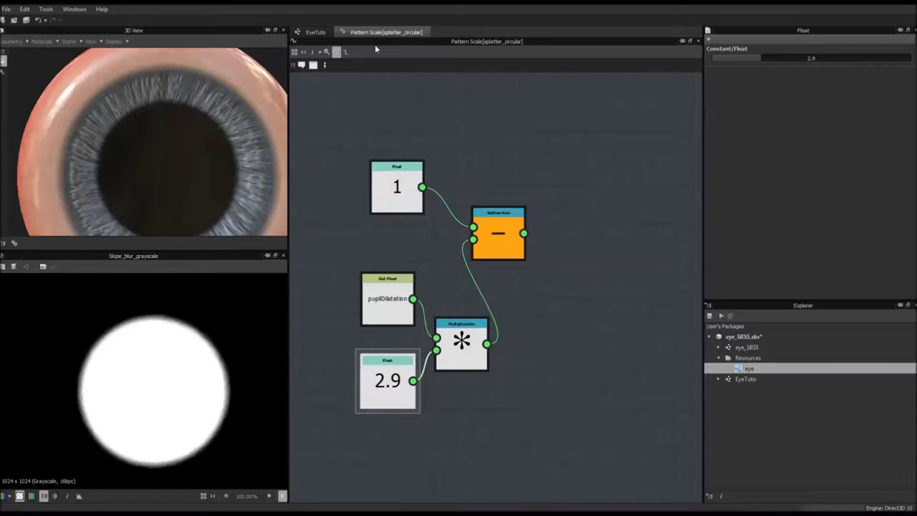
In the EyeTuto graph, preview the input parameters with pupilDilatation at its minimum of 0.1
{"action": "left_click", "coordinate": [313, 33]}
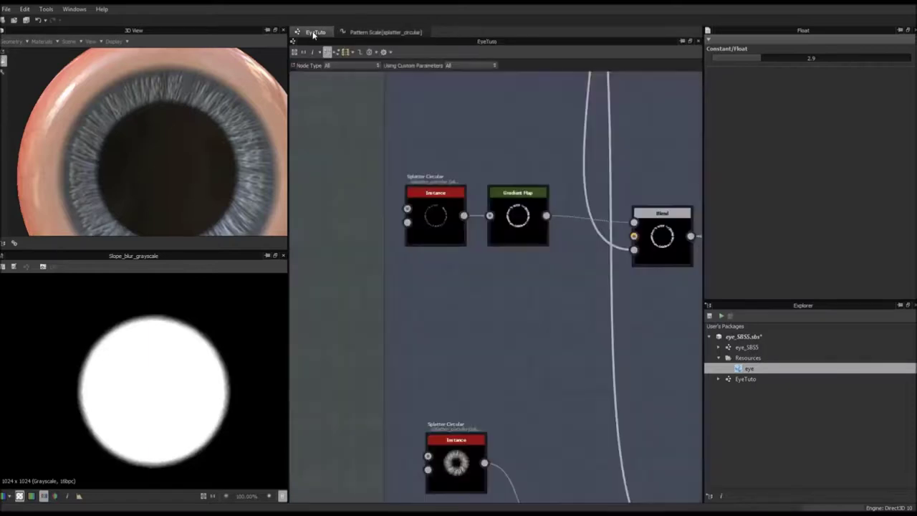
{"action": "left_click", "coordinate": [318, 165]}
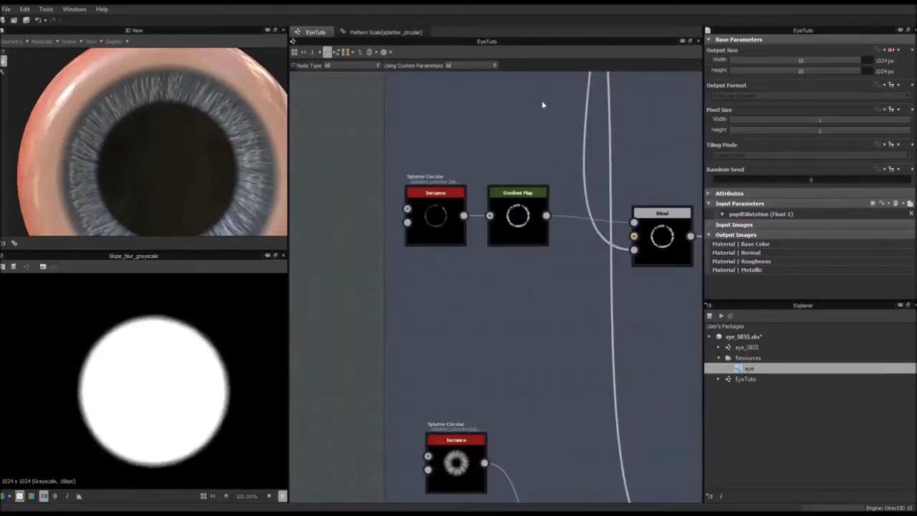
{"action": "scroll", "coordinate": [580, 154], "scroll_direction": "down", "scroll_amount": 3}
{"action": "middle_click_drag", "start_coordinate": [580, 154], "coordinate": [413, 172]}
{"action": "scroll", "coordinate": [590, 186], "scroll_direction": "down", "scroll_amount": 3}
{"action": "middle_click_drag", "start_coordinate": [596, 184], "coordinate": [459, 174]}
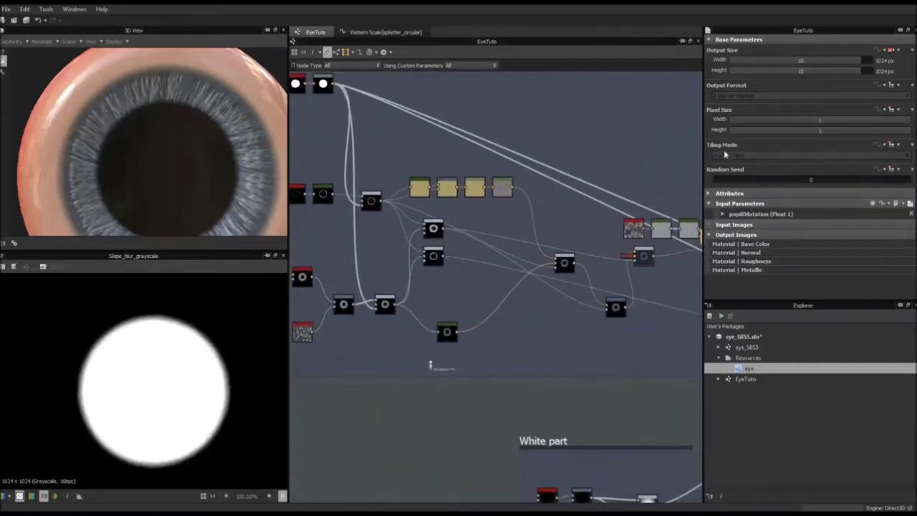
{"action": "left_click", "coordinate": [896, 204]}
{"action": "left_click_drag", "start_coordinate": [845, 227], "coordinate": [714, 231]}
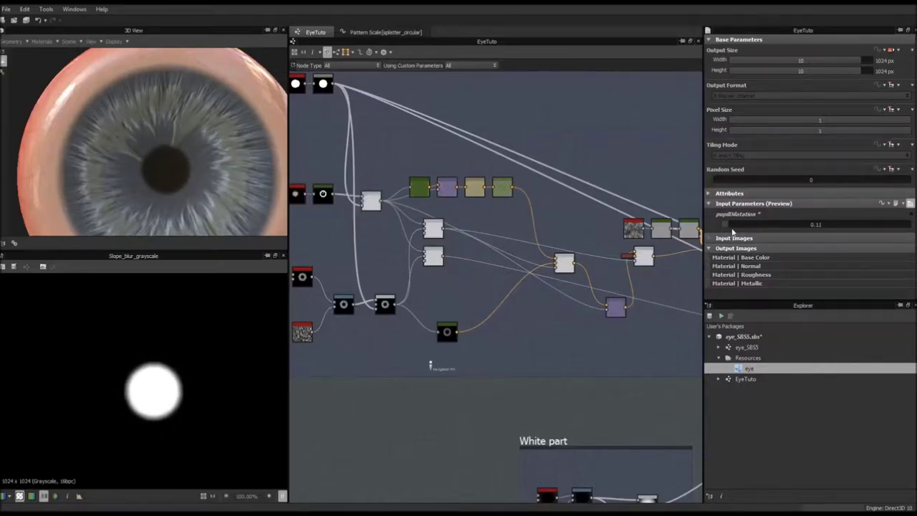
{"action": "mouse_move", "coordinate": [727, 230]}
{"action": "left_mouse_down"}
{"action": "mouse_move", "coordinate": [820, 225]}
{"action": "mouse_move", "coordinate": [727, 227]}
{"action": "left_mouse_up"}
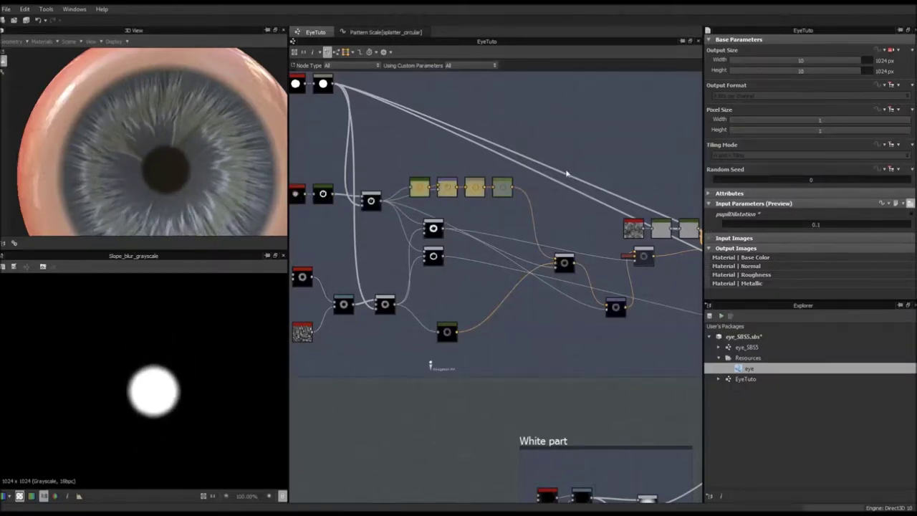
In the Pattern Scale function, set the Float constant feeding the Subtraction's first input to 0.69
{"action": "left_click", "coordinate": [362, 32]}
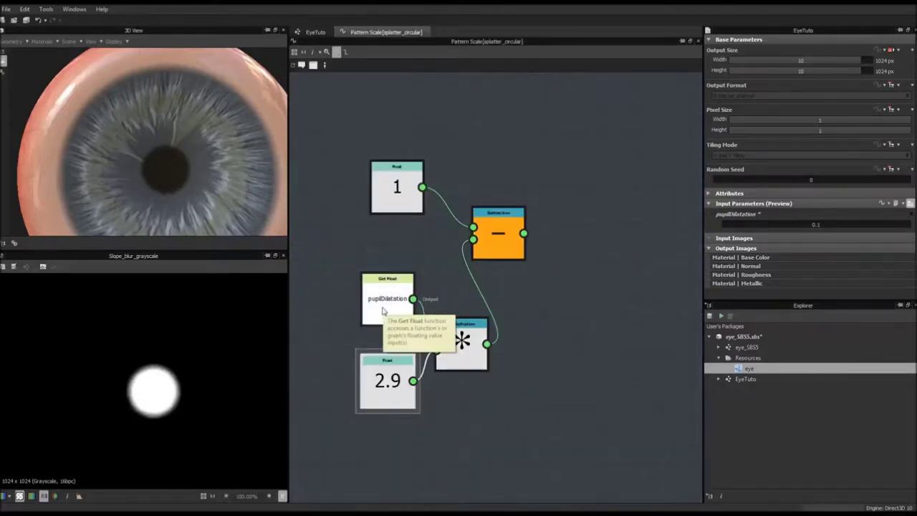
{"action": "left_click", "coordinate": [394, 204]}
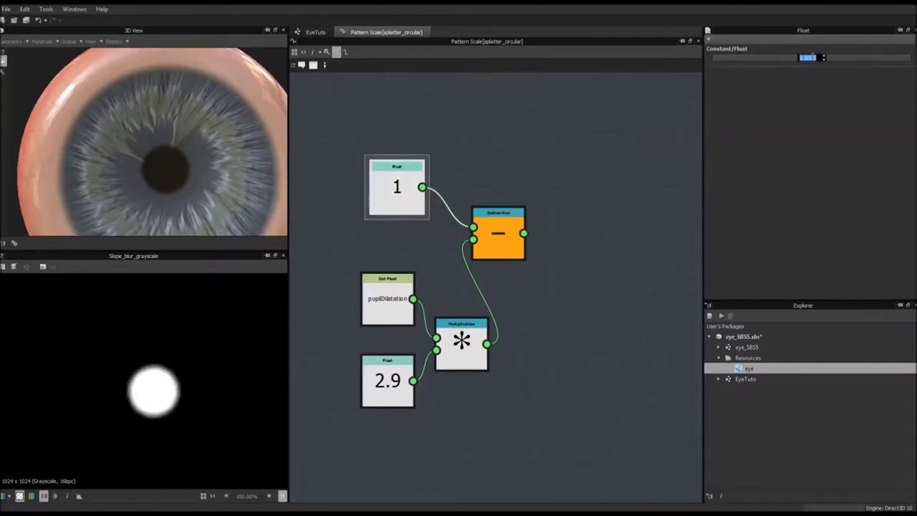
{"action": "type", "text": "2"}
{"action": "key", "text": "Return"}
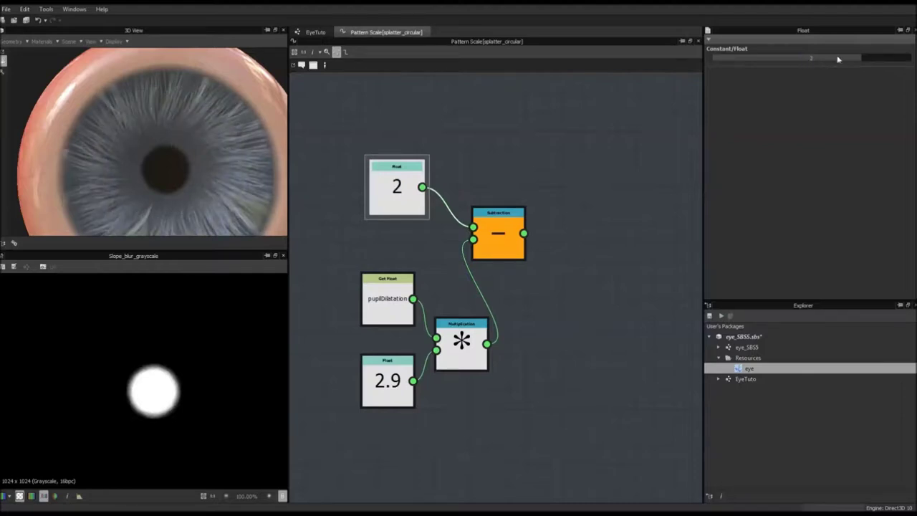
{"action": "left_click_drag", "start_coordinate": [857, 62], "coordinate": [797, 66]}
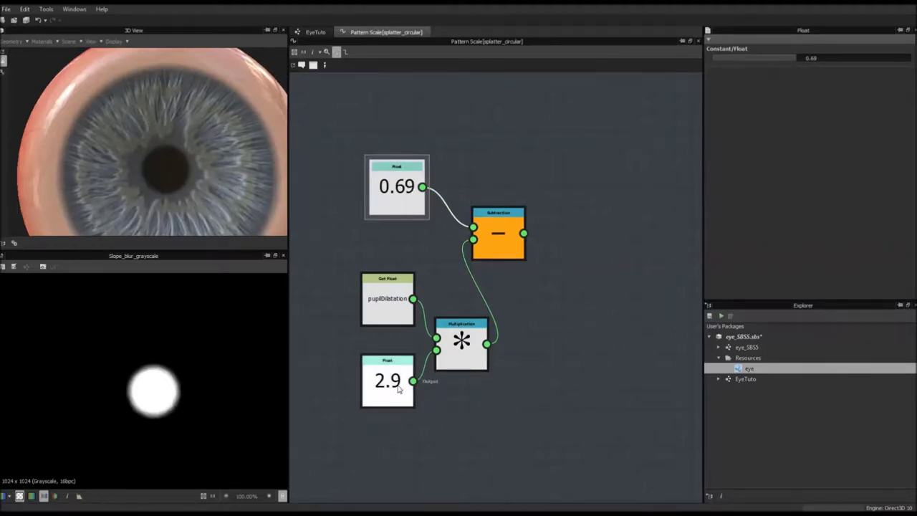
In the EyeTuto graph, raise the pupilDilatation parameter's Default to 0.31 to check the iris with a wide pupil
{"action": "left_click", "coordinate": [316, 32]}
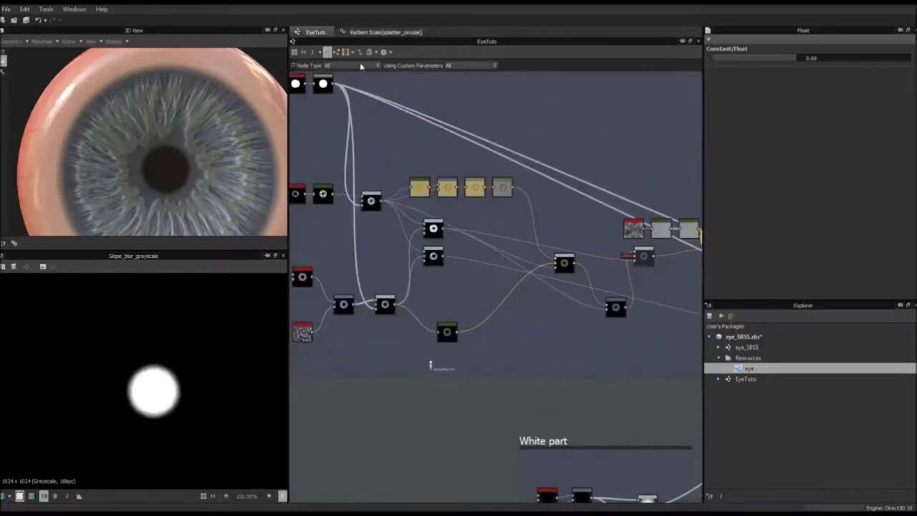
{"action": "left_click", "coordinate": [525, 399]}
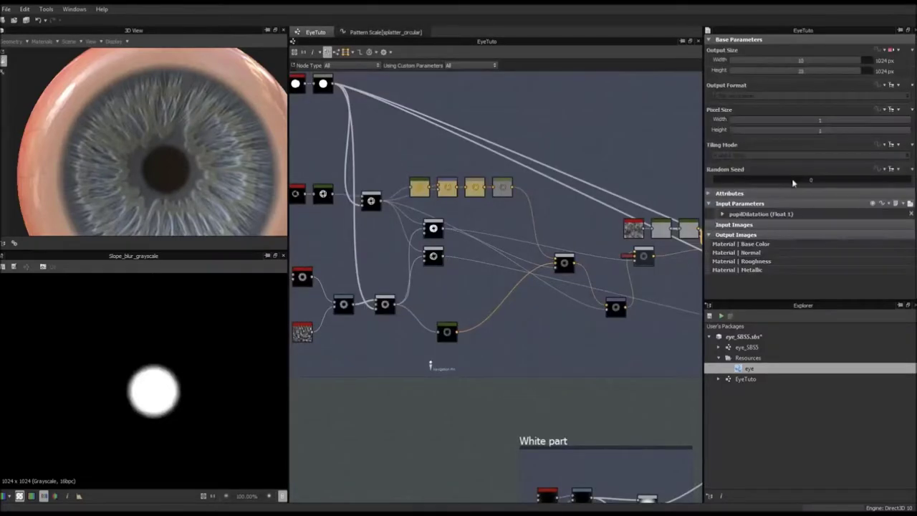
{"action": "left_click", "coordinate": [724, 214]}
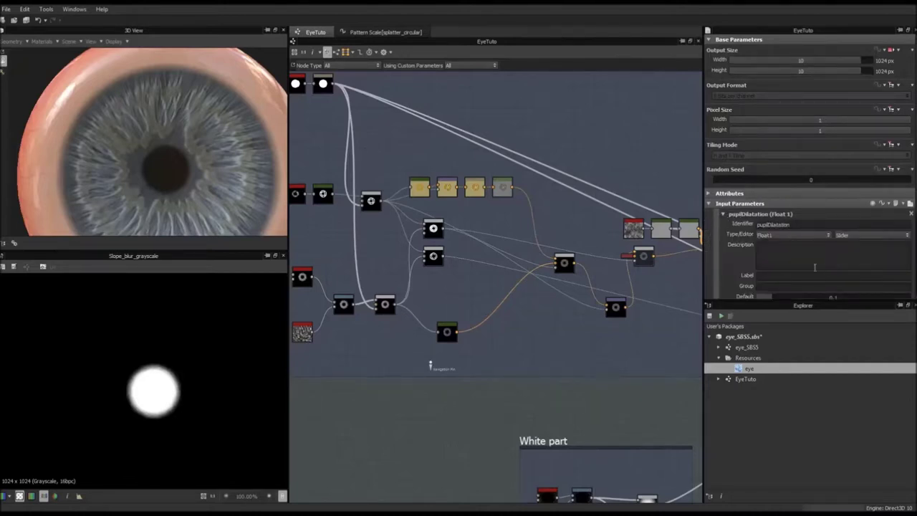
{"action": "scroll", "coordinate": [815, 268], "scroll_direction": "down", "scroll_amount": 2}
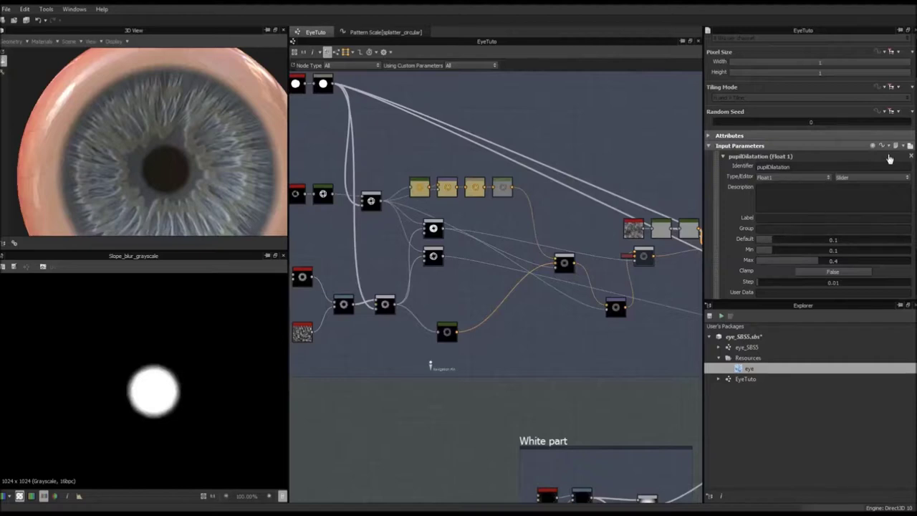
{"action": "left_click_drag", "start_coordinate": [773, 243], "coordinate": [796, 241]}
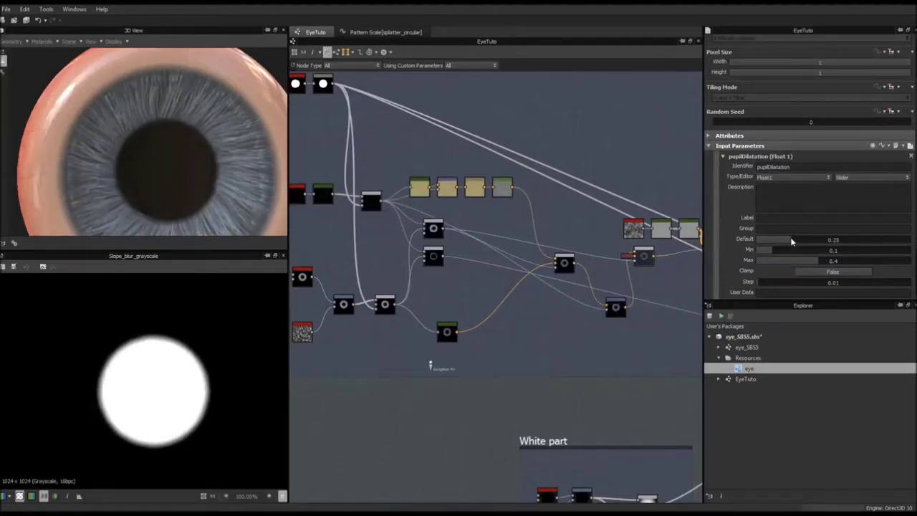
{"action": "left_click_drag", "start_coordinate": [795, 244], "coordinate": [805, 245]}
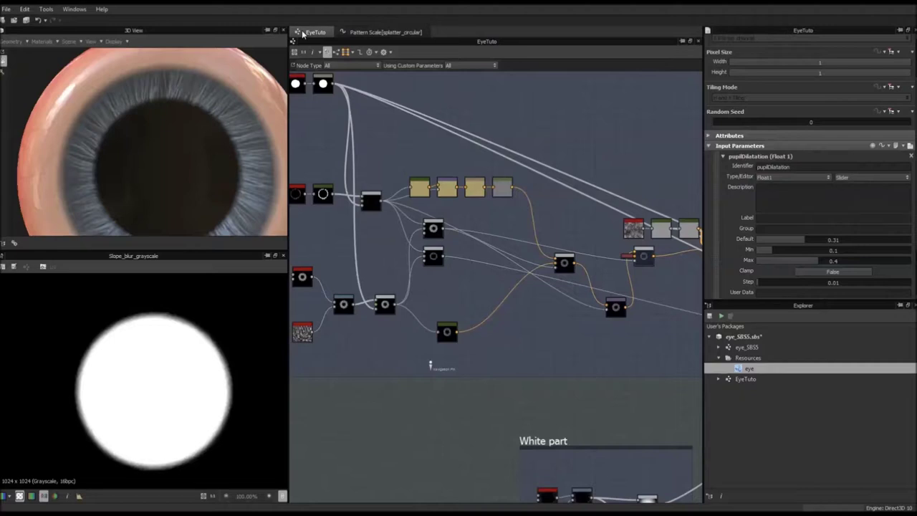
In the Pattern Scale function, set the Float constant that multiplies pupilDilatation to 1.8
{"action": "left_click", "coordinate": [379, 33]}
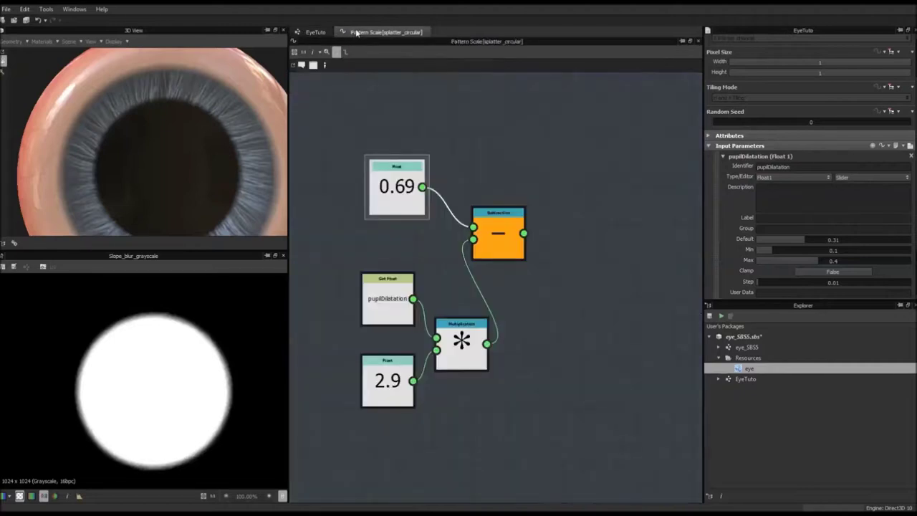
{"action": "left_click", "coordinate": [385, 382]}
{"action": "left_click_drag", "start_coordinate": [871, 58], "coordinate": [852, 63]}
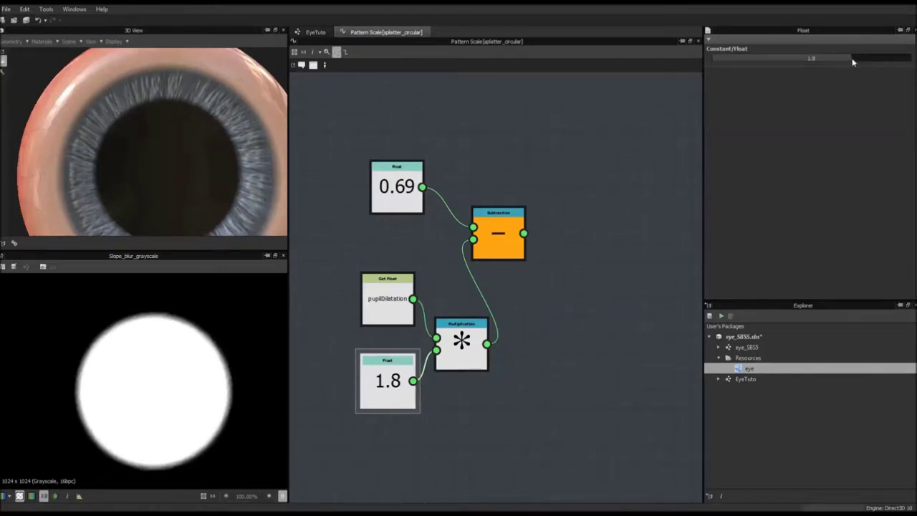
In the EyeTuto graph, preview the input parameters with pupilDilatation at 0.23 and leave the preview
{"action": "left_click", "coordinate": [315, 32]}
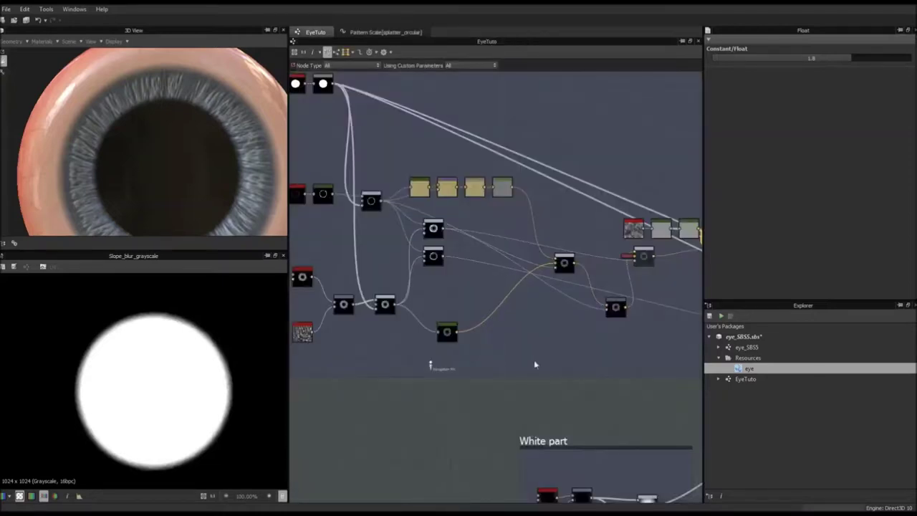
{"action": "left_click", "coordinate": [576, 393]}
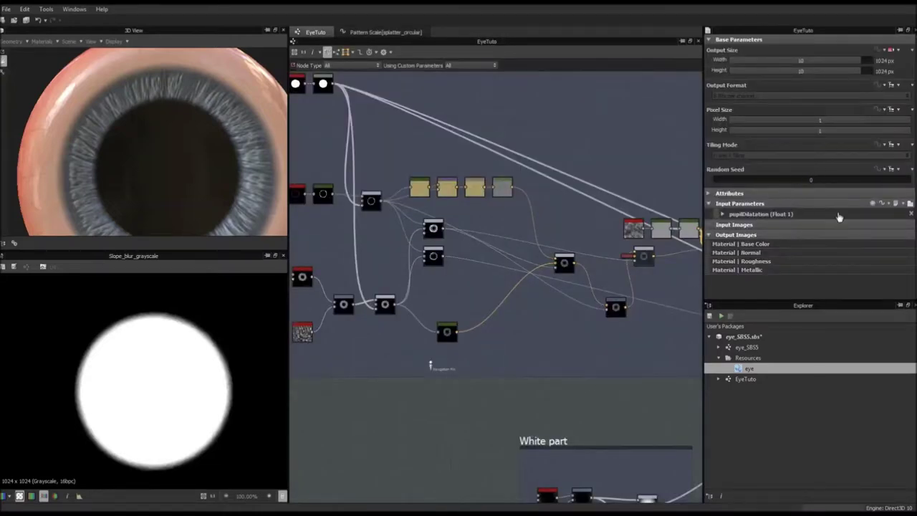
{"action": "left_click", "coordinate": [910, 204]}
{"action": "left_click_drag", "start_coordinate": [854, 225], "coordinate": [802, 228]}
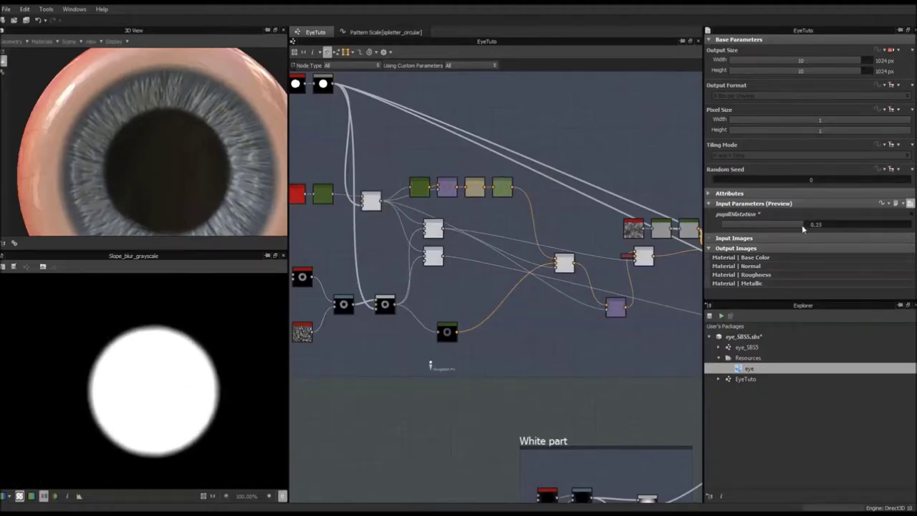
{"action": "left_click", "coordinate": [909, 204]}
{"action": "left_click", "coordinate": [521, 264]}
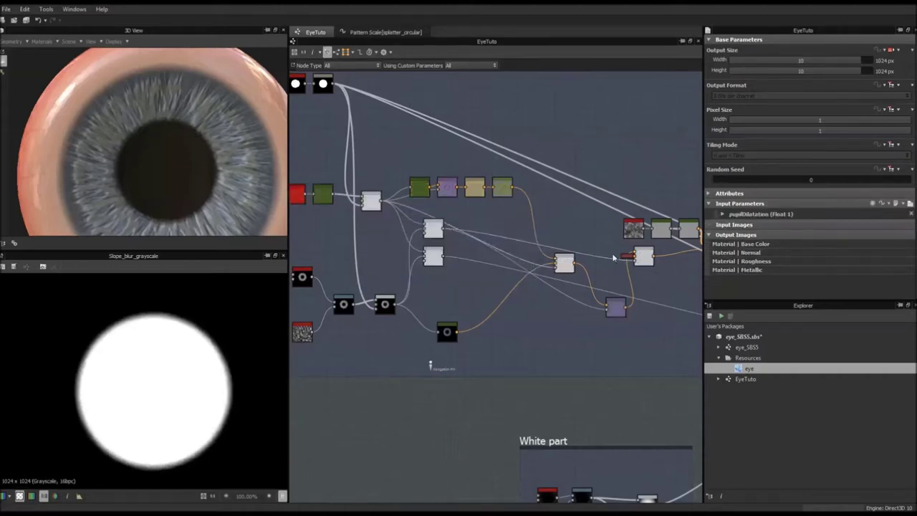
Set the pupilDilatation input parameter's Default to 0.16
{"action": "left_click", "coordinate": [718, 213]}
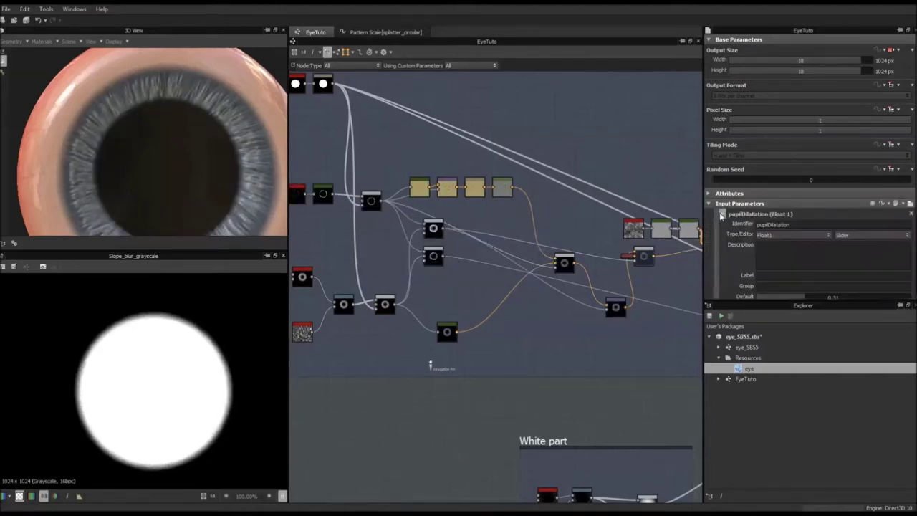
{"action": "scroll", "coordinate": [799, 245], "scroll_direction": "down", "scroll_amount": 2}
{"action": "double_click", "coordinate": [823, 239]}
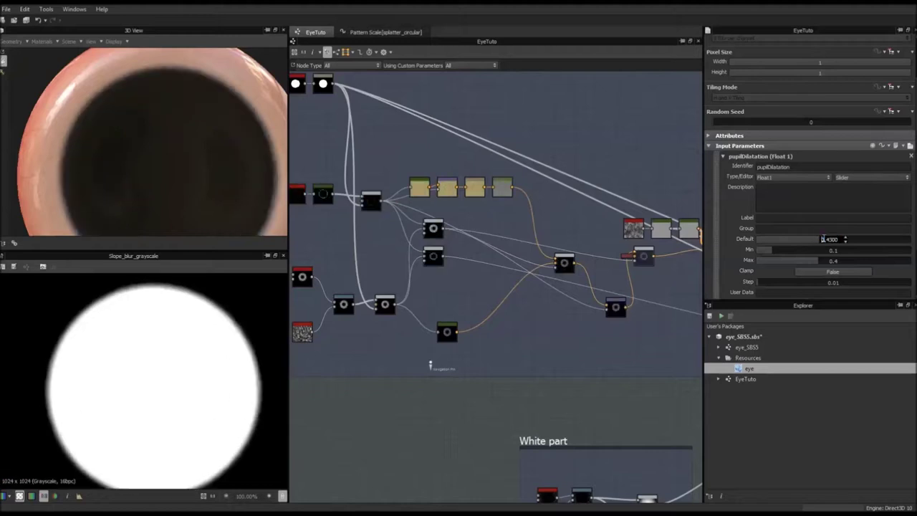
{"action": "left_click_drag", "start_coordinate": [836, 240], "coordinate": [802, 242]}
{"action": "type", "text": "0.16"}
{"action": "key", "text": "Return"}
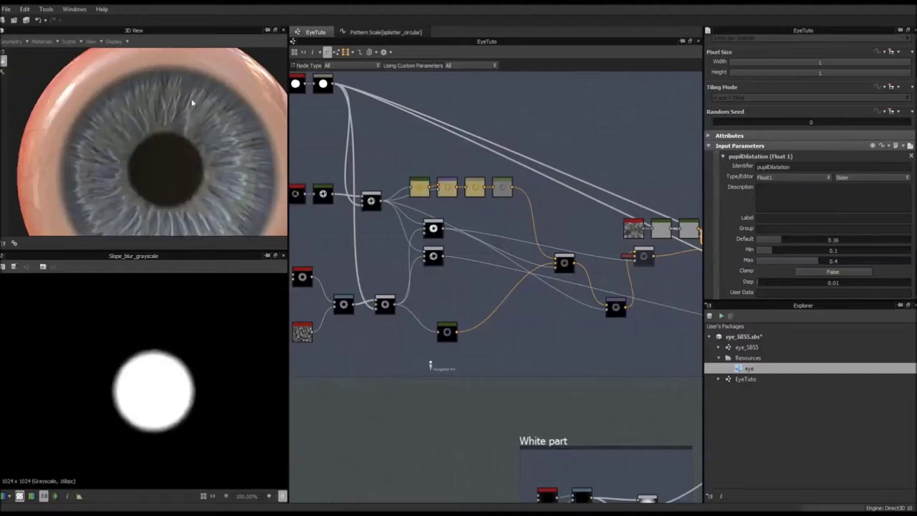
Examine the outputs of the Splatter Circular node and the Warp node that distorts the iris fibres
{"action": "scroll", "coordinate": [331, 170], "scroll_direction": "up", "scroll_amount": 10}
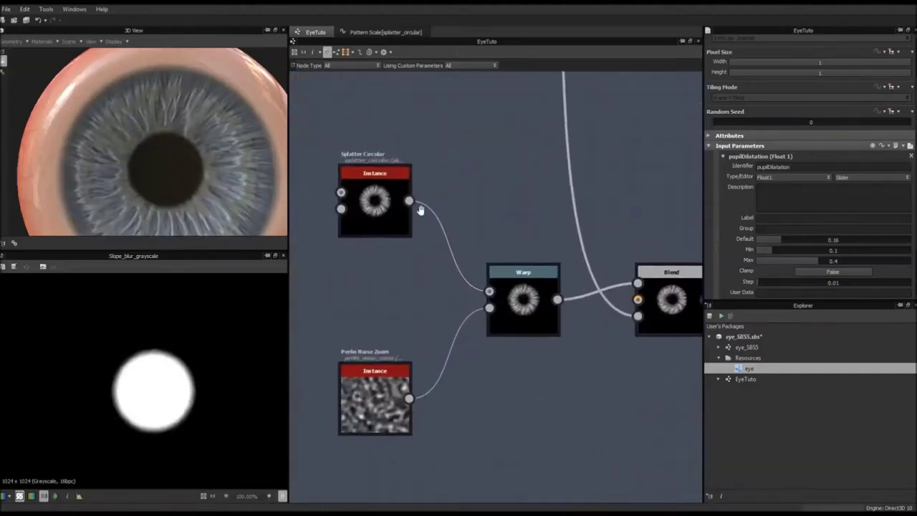
{"action": "scroll", "coordinate": [407, 201], "scroll_direction": "up", "scroll_amount": 2}
{"action": "double_click", "coordinate": [364, 221]}
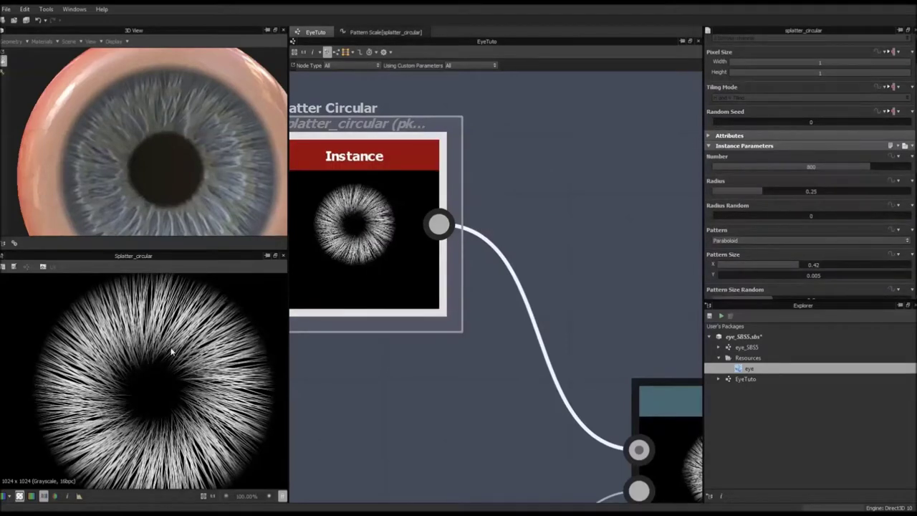
{"action": "scroll", "coordinate": [514, 335], "scroll_direction": "down", "scroll_amount": 3}
{"action": "middle_click_drag", "start_coordinate": [567, 397], "coordinate": [463, 247]}
{"action": "scroll", "coordinate": [463, 247], "scroll_direction": "down", "scroll_amount": 2}
{"action": "scroll", "coordinate": [532, 266], "scroll_direction": "up", "scroll_amount": 3}
{"action": "double_click", "coordinate": [520, 252]}
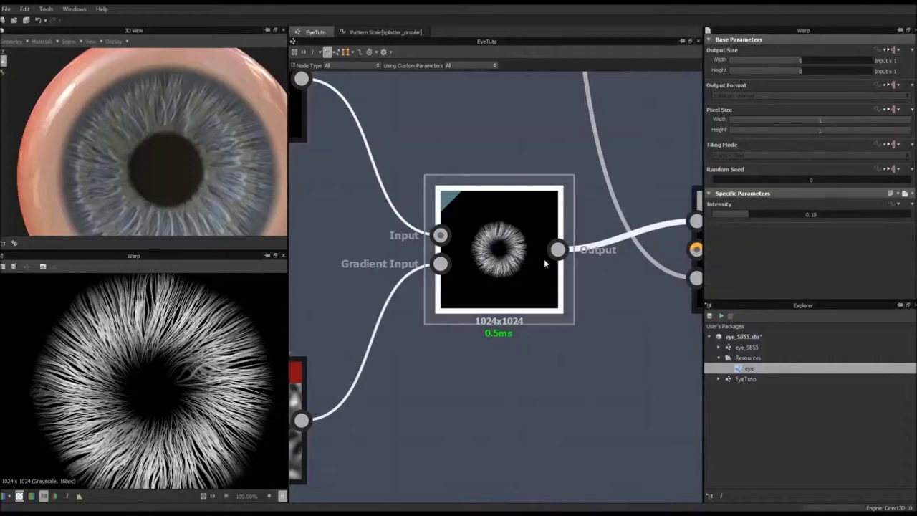
{"action": "scroll", "coordinate": [545, 264], "scroll_direction": "down", "scroll_amount": 3}
{"action": "scroll", "coordinate": [522, 245], "scroll_direction": "up", "scroll_amount": 1}
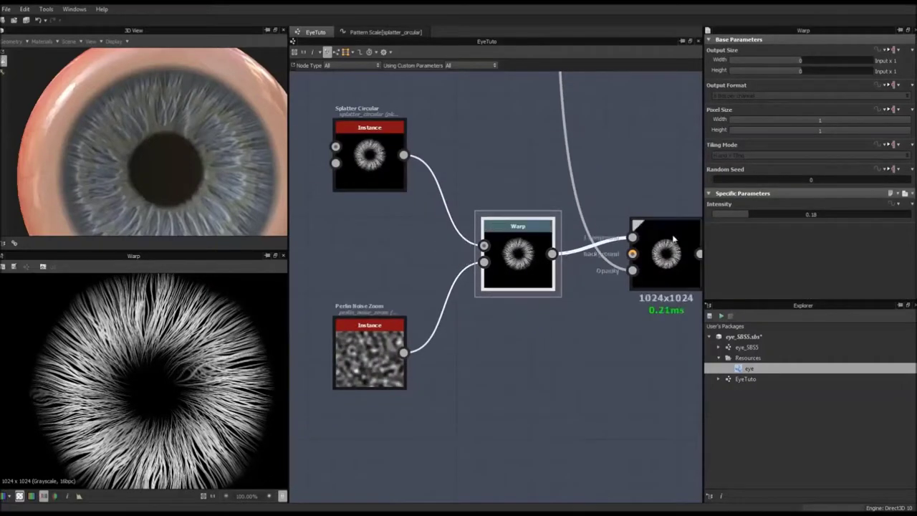
Try stronger Warp Intensity values, up to 0.66, on the iris fibres and undo each change
{"action": "left_click_drag", "start_coordinate": [750, 217], "coordinate": [771, 217]}
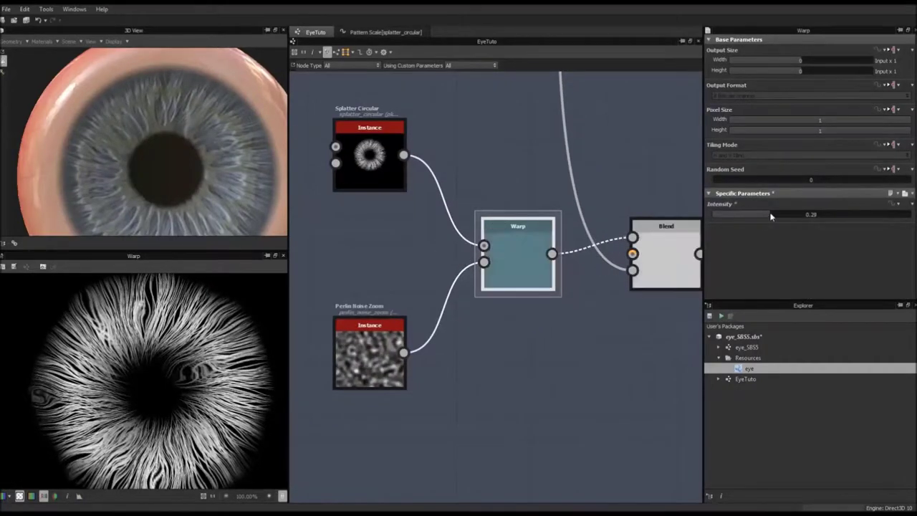
{"action": "key", "text": "ctrl+z"}
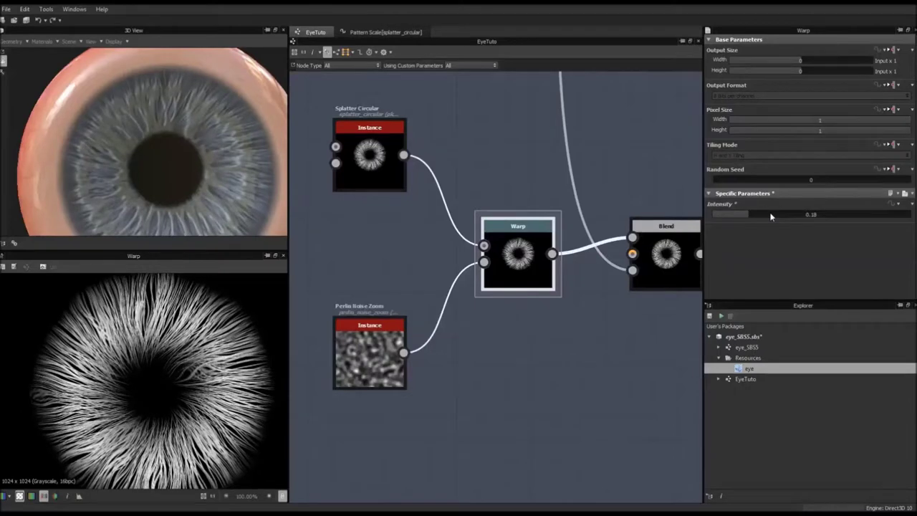
{"action": "scroll", "coordinate": [508, 258], "scroll_direction": "up", "scroll_amount": 3}
{"action": "scroll", "coordinate": [508, 262], "scroll_direction": "up", "scroll_amount": 1}
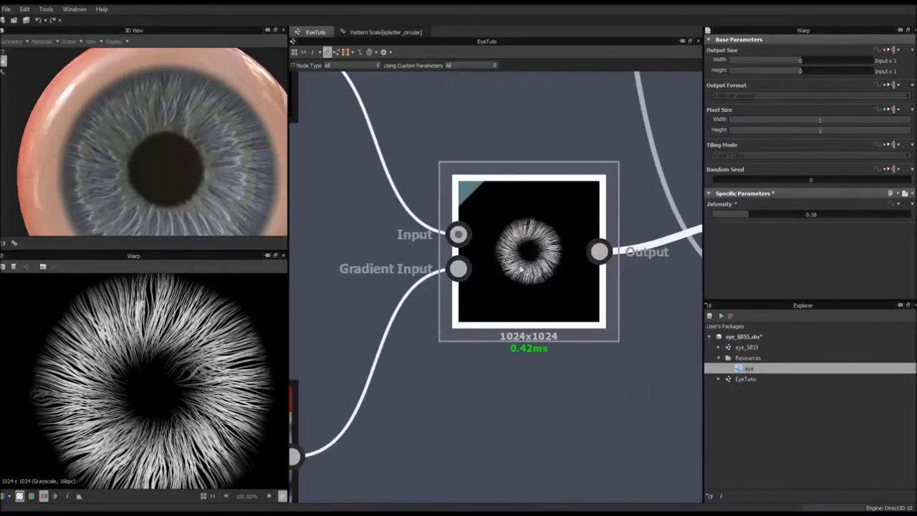
{"action": "scroll", "coordinate": [531, 263], "scroll_direction": "down", "scroll_amount": 1}
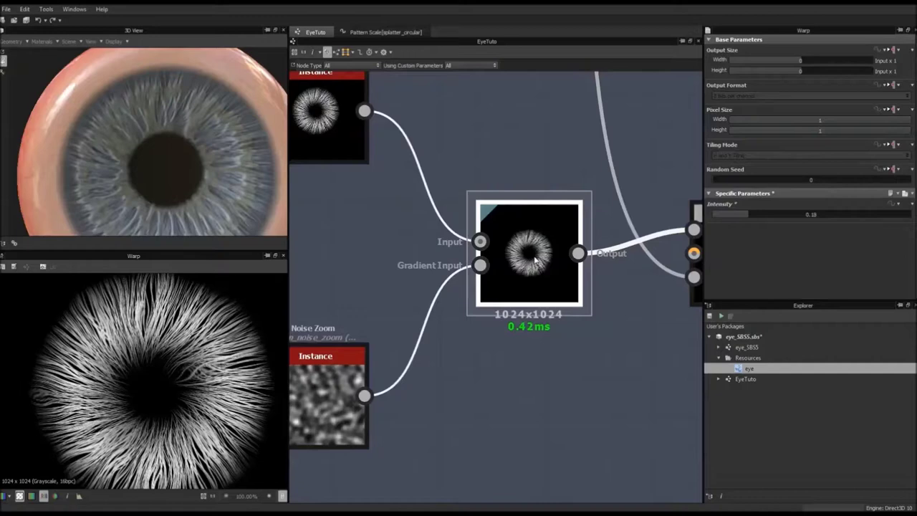
{"action": "left_click_drag", "start_coordinate": [754, 212], "coordinate": [844, 216]}
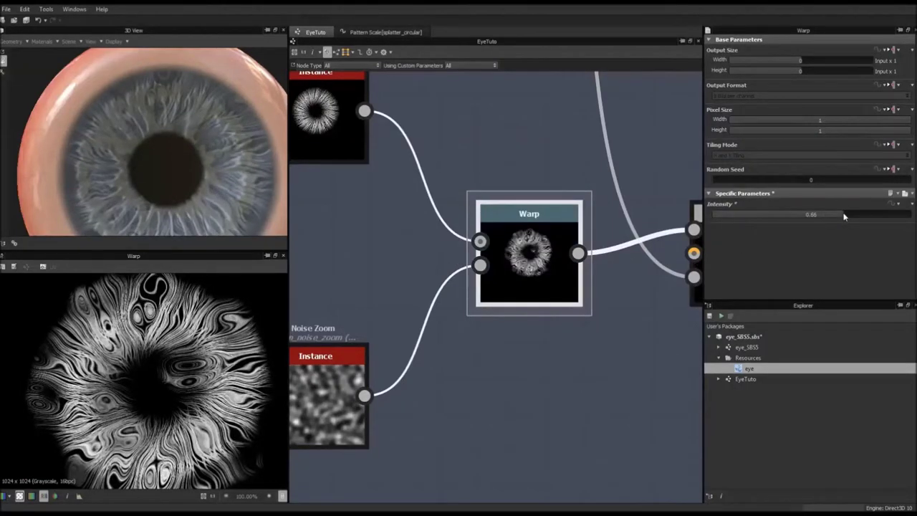
{"action": "key", "text": "ctrl+z"}
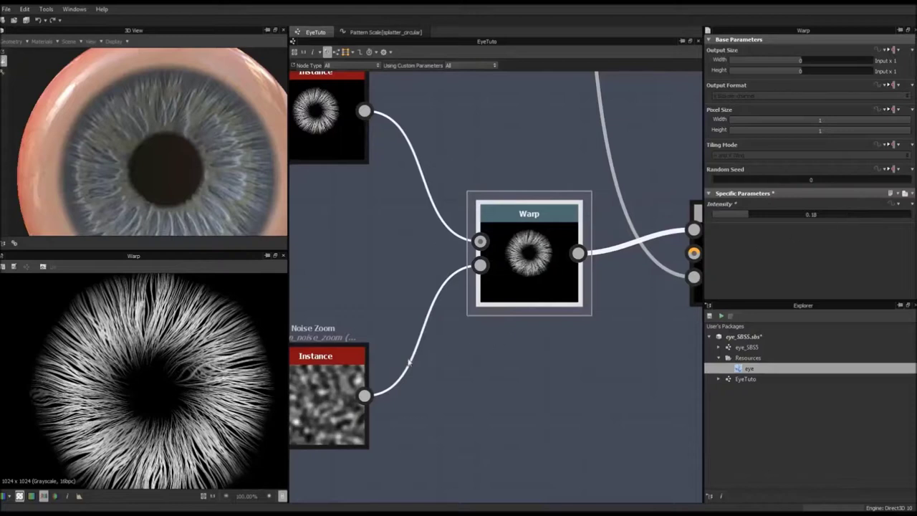
Set the Disorder of the Perlin Noise Zoom node feeding the Warp's gradient input to 50
{"action": "double_click", "coordinate": [318, 394]}
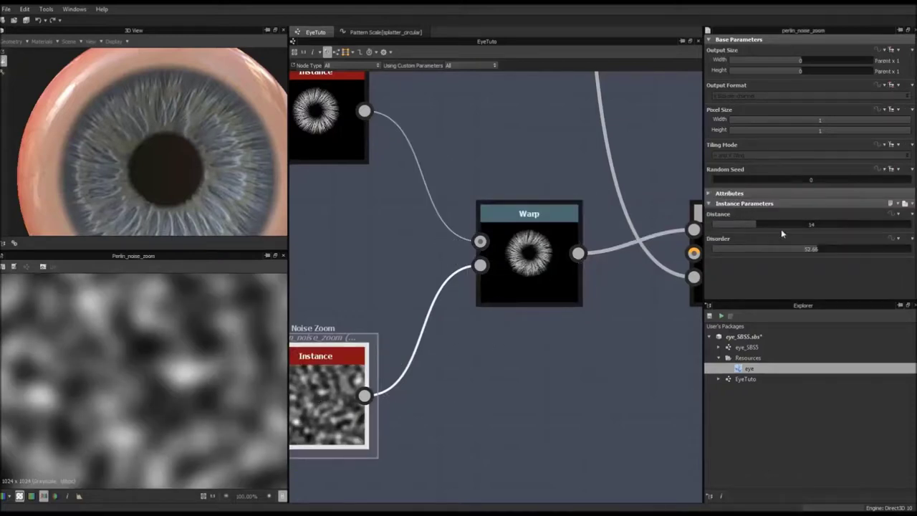
{"action": "left_click_drag", "start_coordinate": [818, 250], "coordinate": [794, 249]}
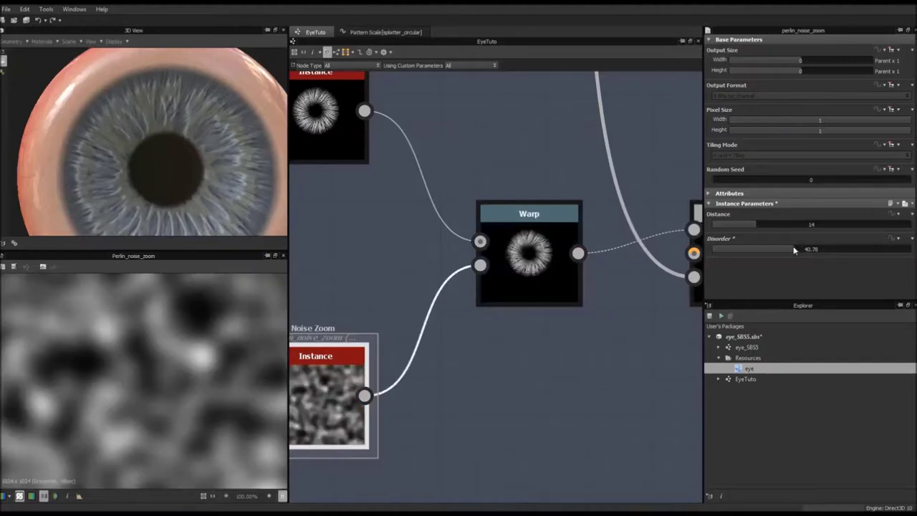
{"action": "key", "text": "ctrl+z"}
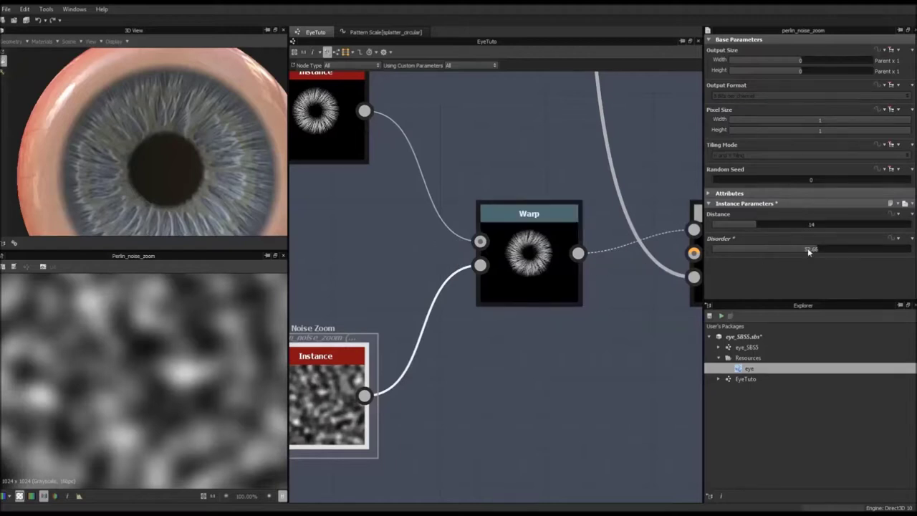
{"action": "type", "text": "50"}
{"action": "key", "text": "Return"}
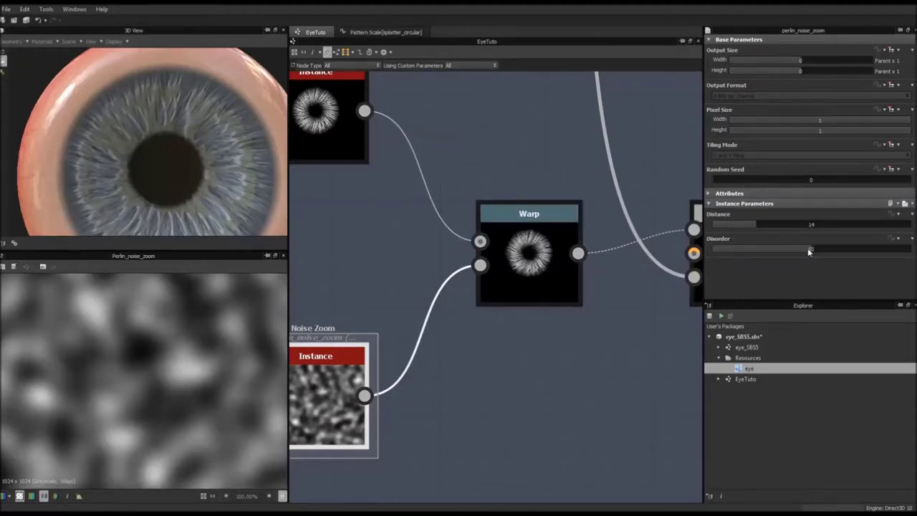
Assign an empty function to the Perlin Noise Zoom's Disorder parameter and open it for editing
{"action": "left_click", "coordinate": [896, 237]}
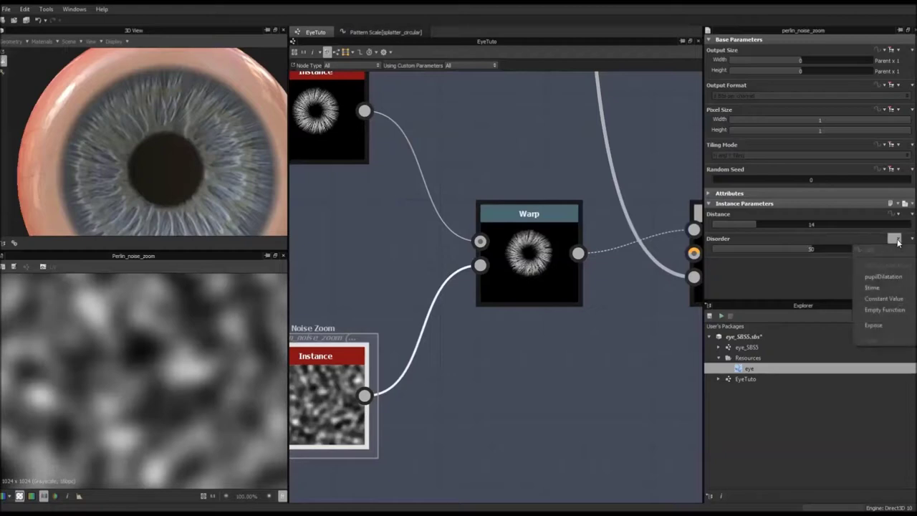
{"action": "left_click", "coordinate": [900, 316]}
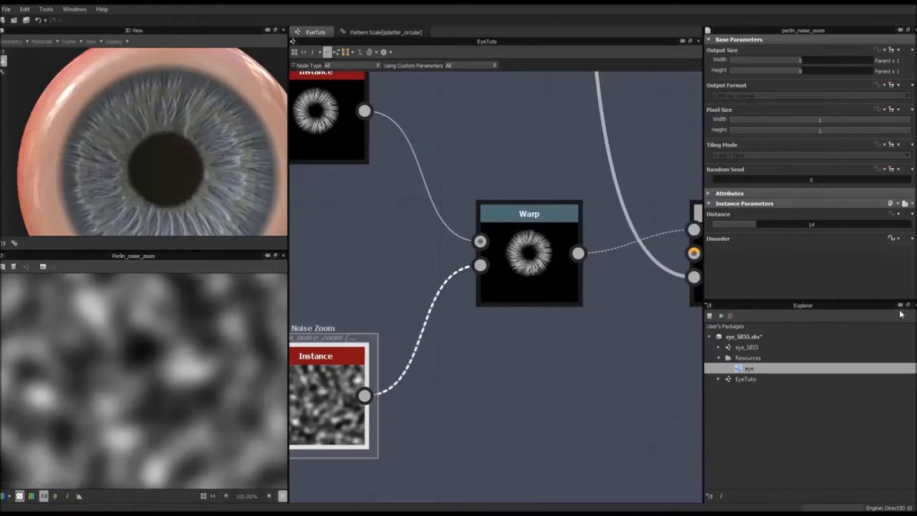
{"action": "left_click", "coordinate": [896, 238]}
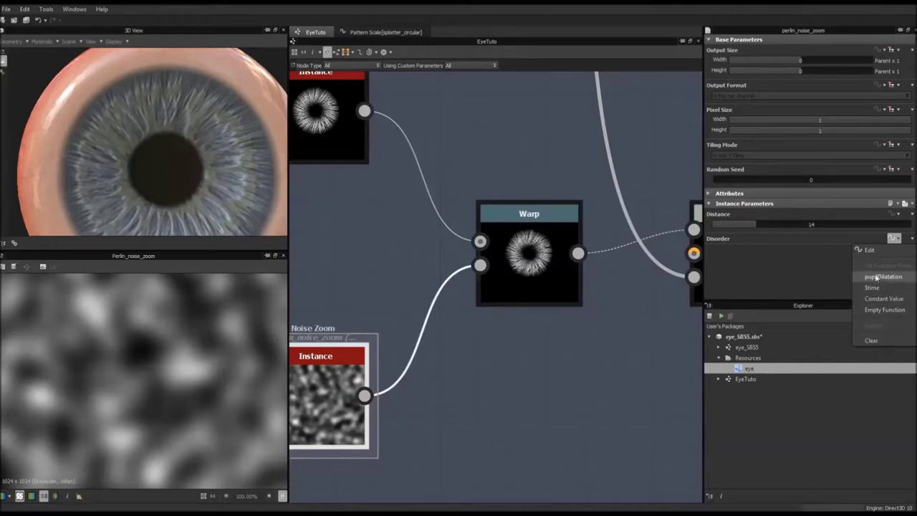
{"action": "left_click", "coordinate": [846, 261]}
{"action": "left_click", "coordinate": [893, 239]}
Add a Float constant with the value 50 to the Disorder function
{"action": "key", "text": "space"}
{"action": "type", "text": "float"}
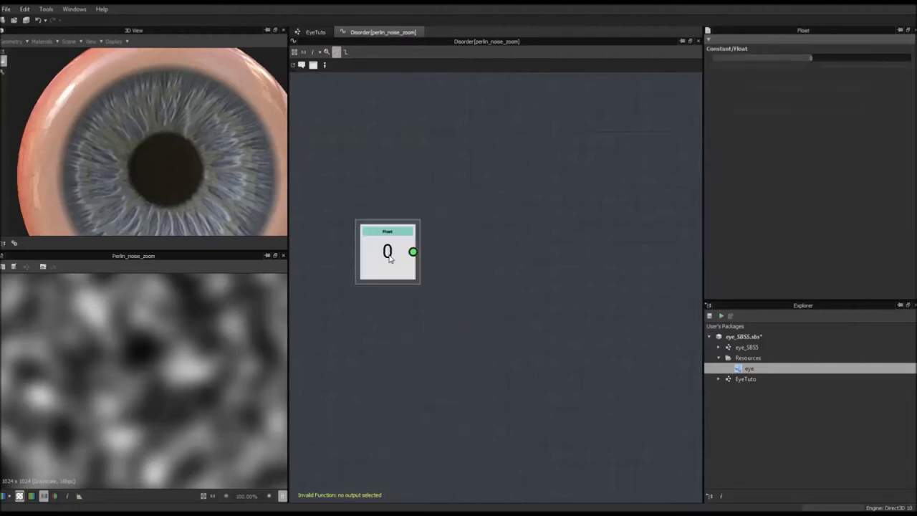
{"action": "double_click", "coordinate": [813, 58]}
{"action": "type", "text": "50"}
{"action": "key", "text": "Return"}
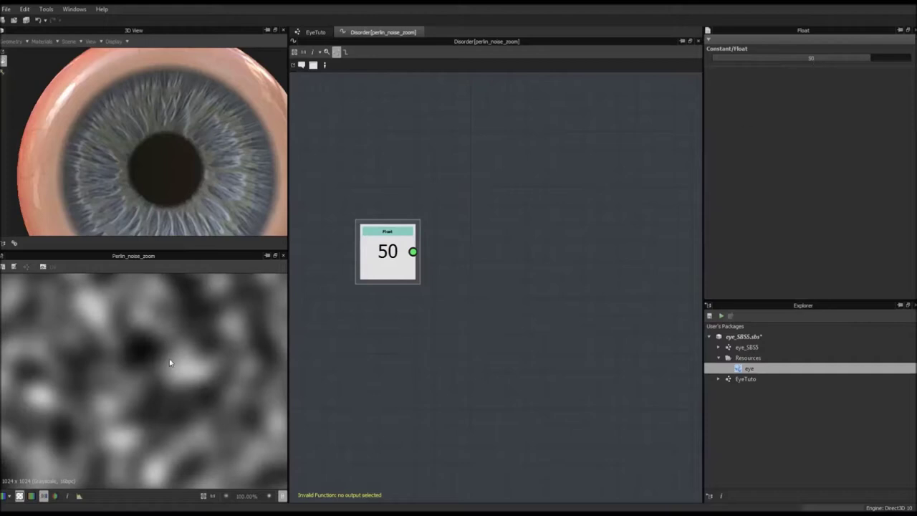
Add a Get Float node below the 50 constant and make it read the pupilDilatation variable
{"action": "middle_click_drag", "start_coordinate": [406, 371], "coordinate": [430, 352]}
{"action": "scroll", "coordinate": [430, 358], "scroll_direction": "down", "scroll_amount": 2}
{"action": "scroll", "coordinate": [430, 351], "scroll_direction": "up", "scroll_amount": 2}
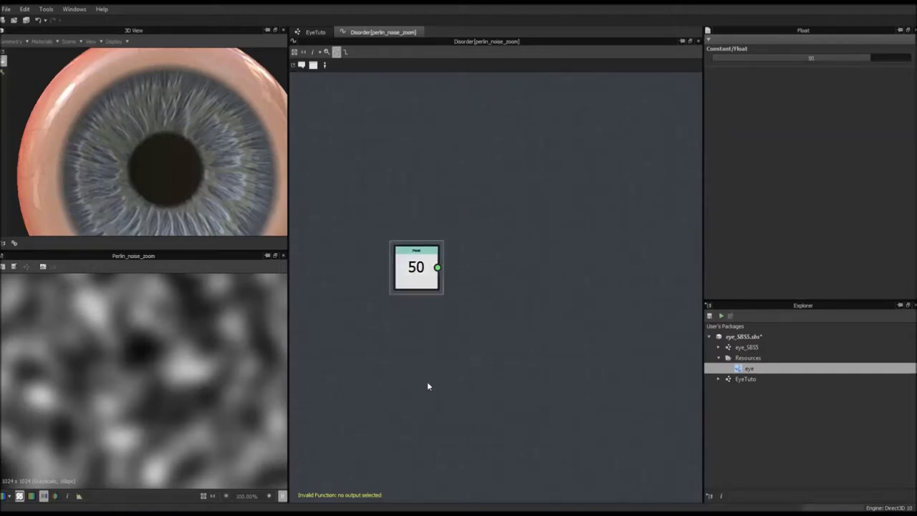
{"action": "key", "text": "space"}
{"action": "type", "text": "get"}
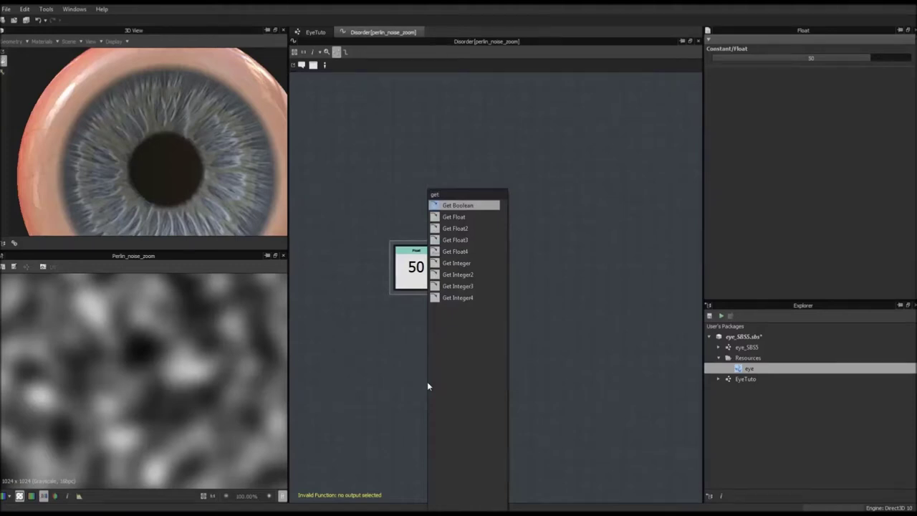
{"action": "left_click", "coordinate": [454, 217]}
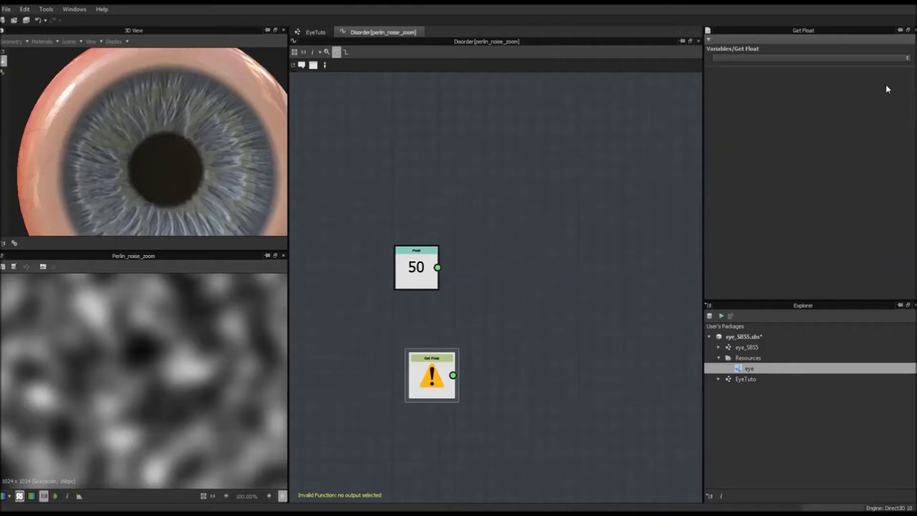
{"action": "left_click", "coordinate": [902, 59]}
{"action": "left_click", "coordinate": [785, 72]}
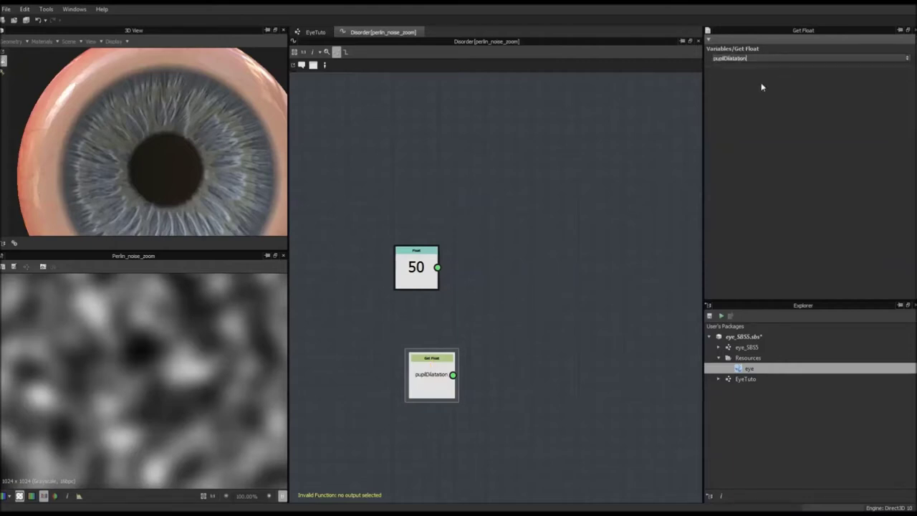
{"action": "left_click_drag", "start_coordinate": [444, 360], "coordinate": [444, 351]}
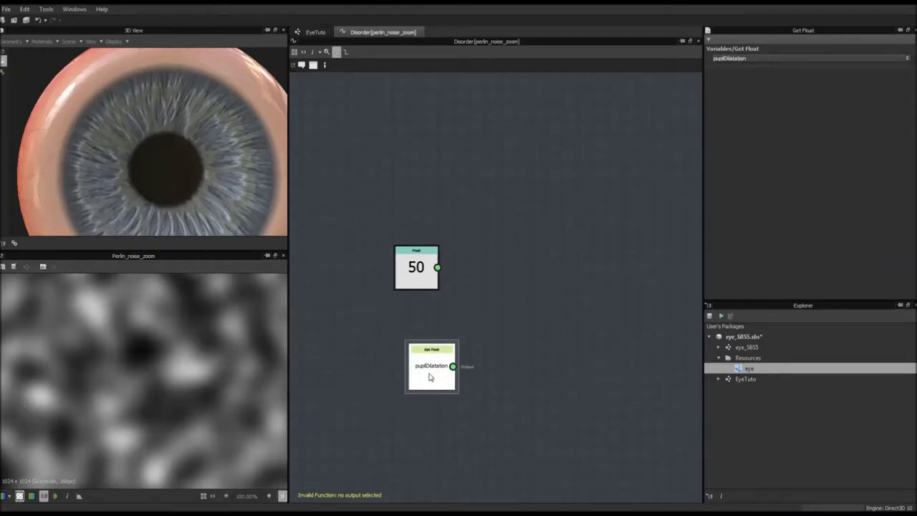
Add a Multiplication node that takes pupilDilatation as its first input
{"action": "key", "text": "space"}
{"action": "type", "text": "mul"}
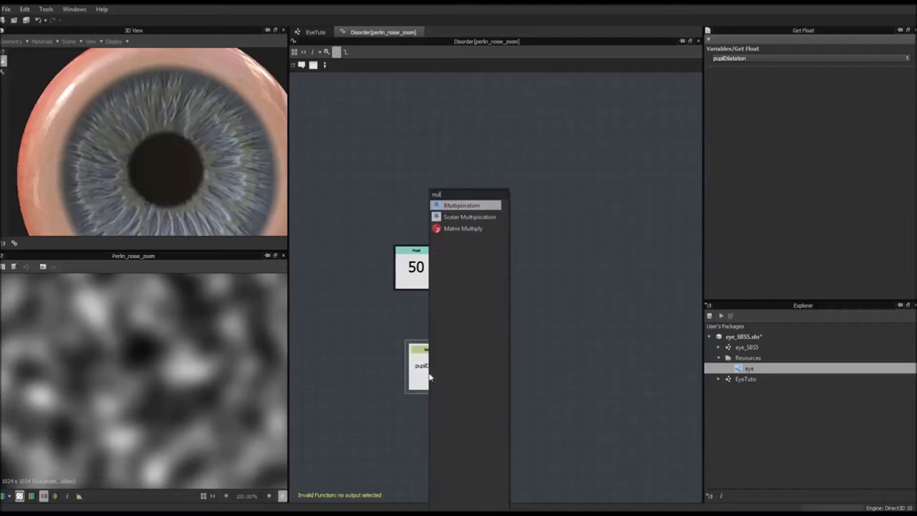
{"action": "left_click", "coordinate": [465, 207]}
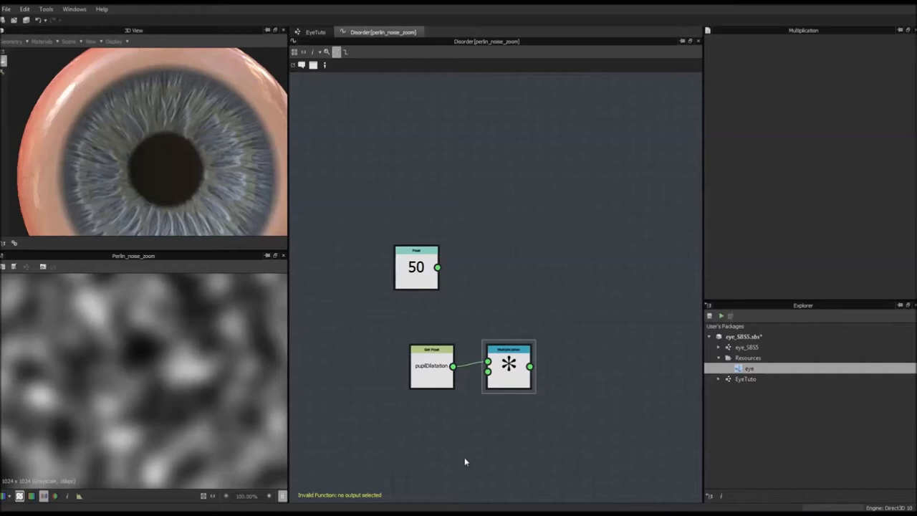
Add a Float constant of 20, connect it to the Multiplication's second input and tidy the node positions
{"action": "key", "text": "space"}
{"action": "type", "text": "float"}
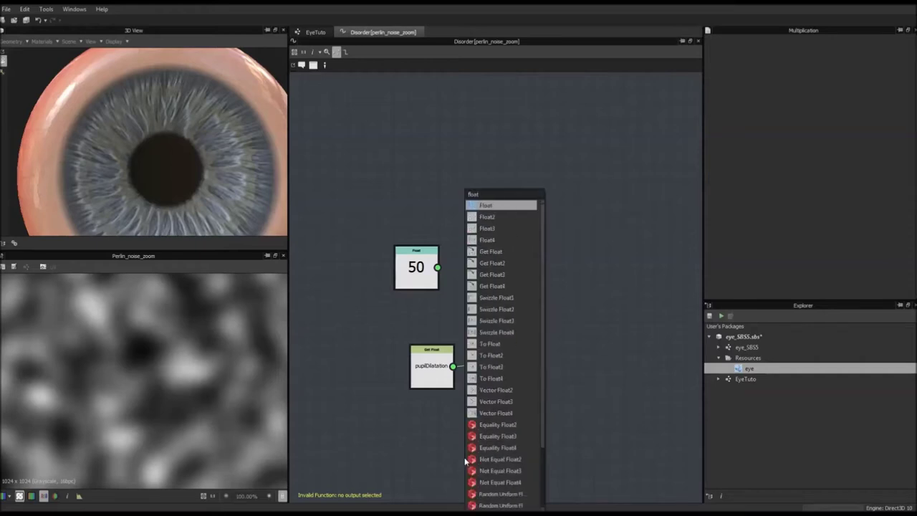
{"action": "key", "text": "Return"}
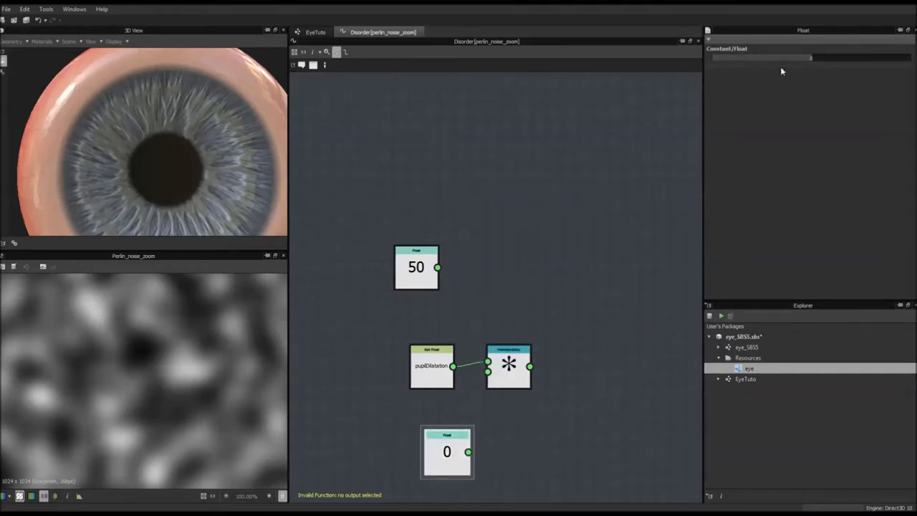
{"action": "double_click", "coordinate": [815, 60]}
{"action": "type", "text": "20"}
{"action": "key", "text": "Return"}
{"action": "left_click_drag", "start_coordinate": [472, 453], "coordinate": [496, 381]}
{"action": "left_click_drag", "start_coordinate": [436, 377], "coordinate": [420, 376]}
{"action": "left_click_drag", "start_coordinate": [491, 378], "coordinate": [484, 370]}
Add an Add node that sums the 50 constant and the Multiplication result, and set it as the output node
{"action": "left_click", "coordinate": [417, 273]}
{"action": "mouse_move", "coordinate": [416, 273]}
{"action": "left_mouse_down"}
{"action": "mouse_move", "coordinate": [431, 273]}
{"action": "mouse_move", "coordinate": [417, 273]}
{"action": "left_mouse_up"}
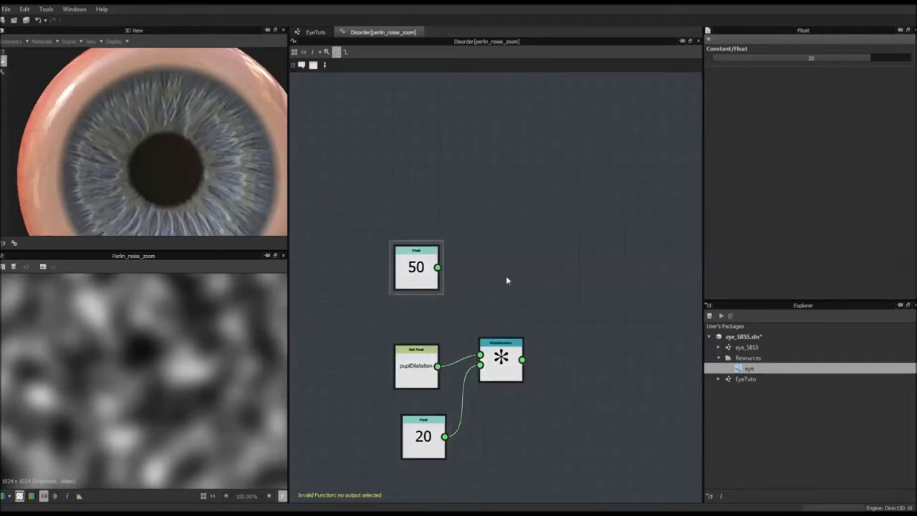
{"action": "key", "text": "space"}
{"action": "type", "text": "add"}
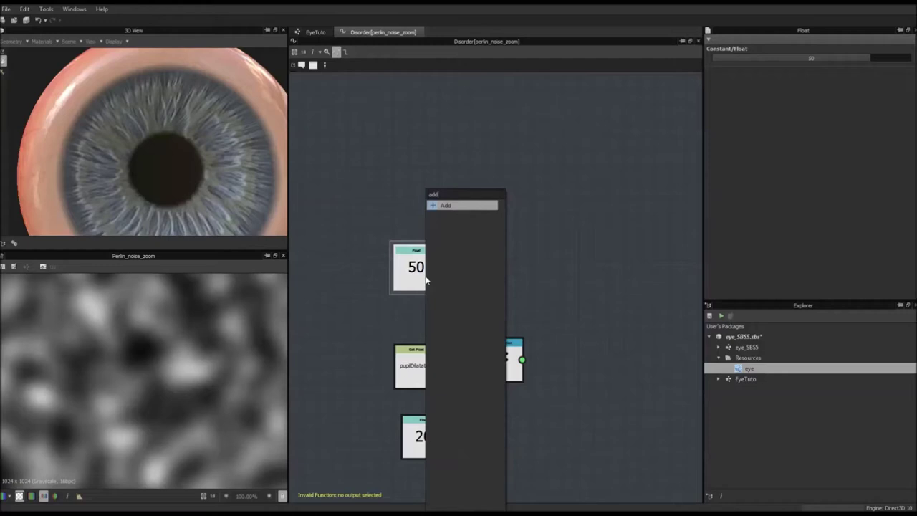
{"action": "key", "text": "Return"}
{"action": "left_click_drag", "start_coordinate": [522, 359], "coordinate": [473, 273]}
{"action": "right_click", "coordinate": [490, 277]}
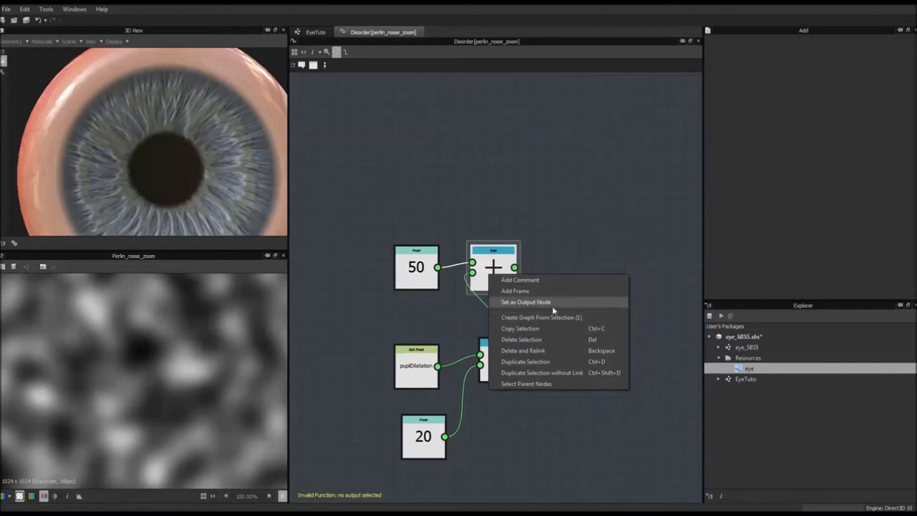
{"action": "left_click", "coordinate": [543, 304]}
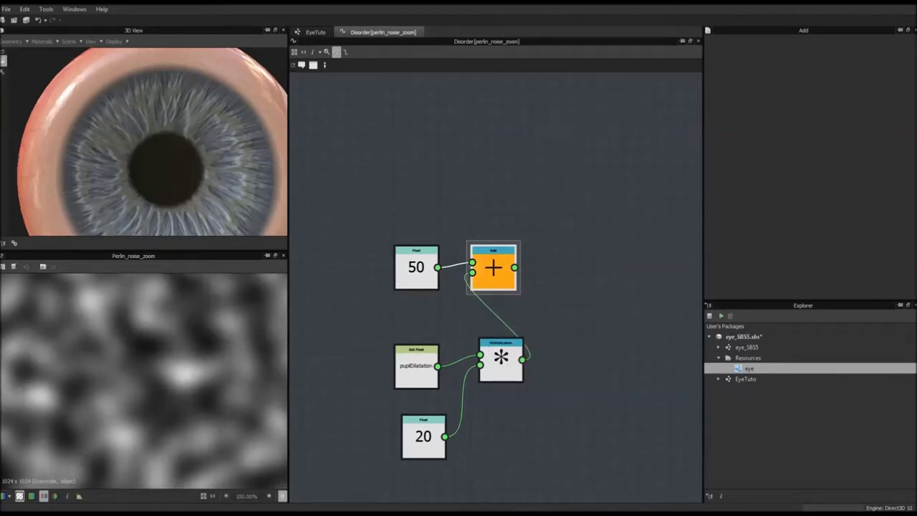
Return to the EyeTuto graph and preview the input parameters with pupilDilatation at 0.21
{"action": "left_click", "coordinate": [317, 33]}
{"action": "middle_click_drag", "start_coordinate": [456, 360], "coordinate": [446, 274]}
{"action": "scroll", "coordinate": [462, 271], "scroll_direction": "down", "scroll_amount": 6}
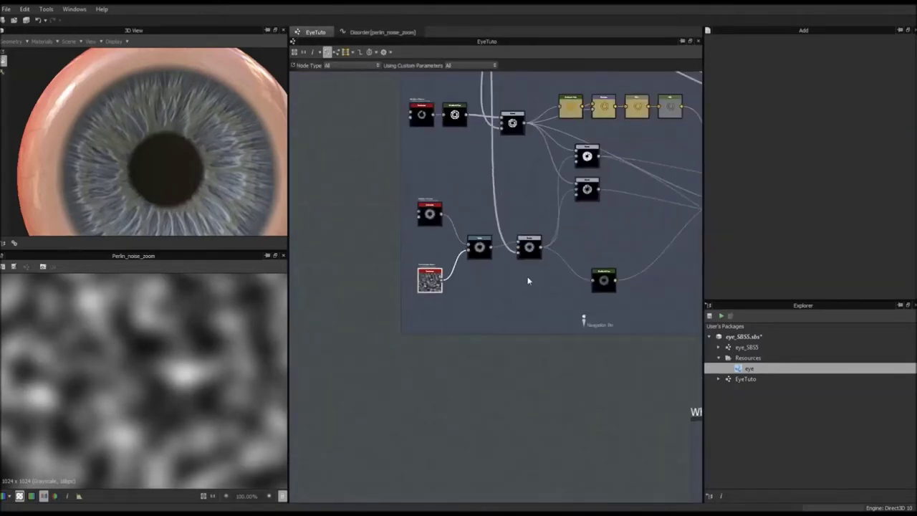
{"action": "middle_click_drag", "start_coordinate": [610, 280], "coordinate": [331, 293]}
{"action": "left_click", "coordinate": [529, 386]}
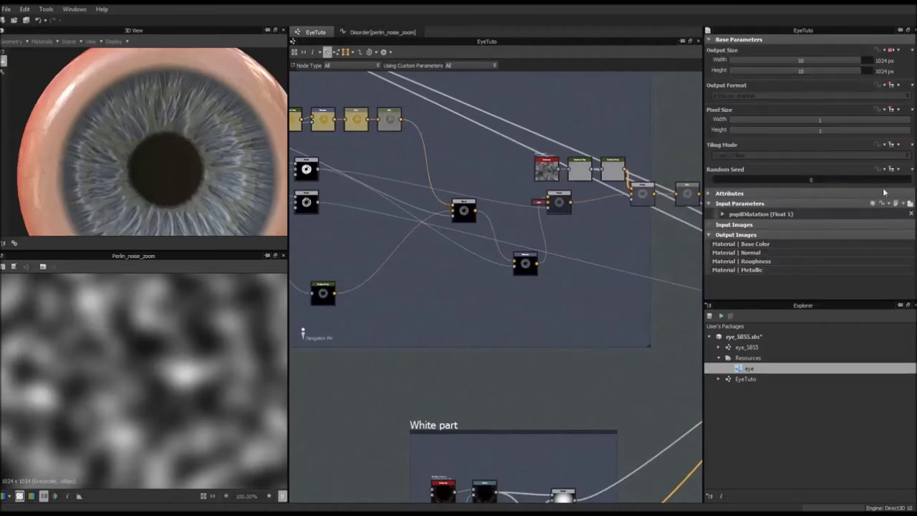
{"action": "left_click", "coordinate": [910, 204]}
{"action": "left_click_drag", "start_coordinate": [763, 221], "coordinate": [791, 224]}
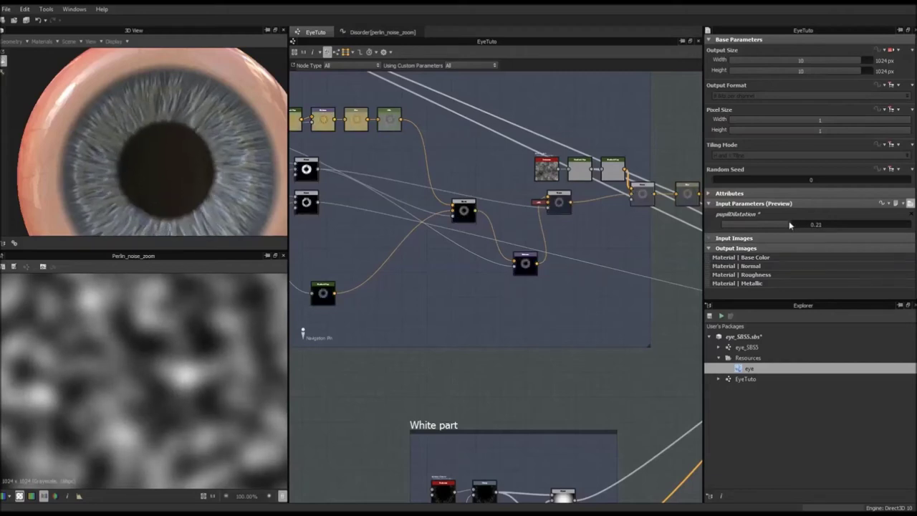
Adjust the Intensity of the Warp node that distorts the iris fibres with the perlin noise
{"action": "scroll", "coordinate": [398, 246], "scroll_direction": "down", "scroll_amount": 1}
{"action": "middle_click_drag", "start_coordinate": [399, 246], "coordinate": [562, 237]}
{"action": "scroll", "coordinate": [404, 251], "scroll_direction": "up", "scroll_amount": 2}
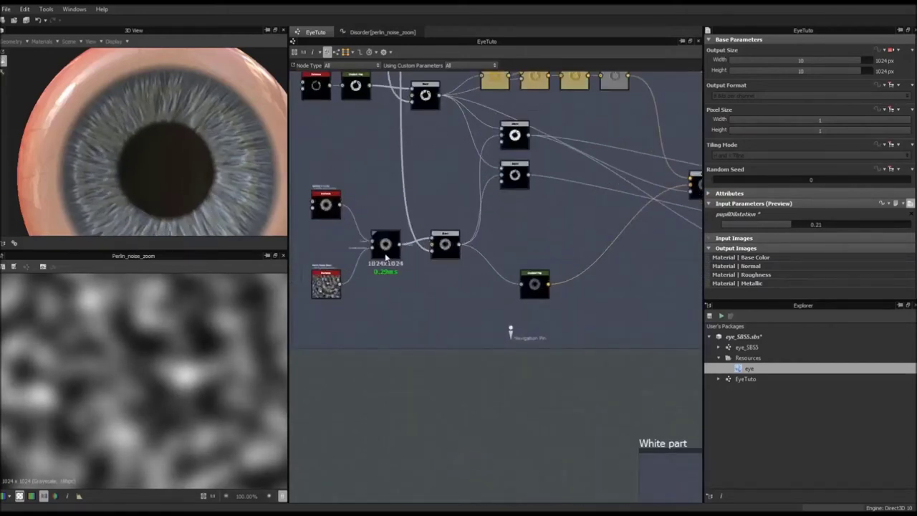
{"action": "double_click", "coordinate": [378, 252]}
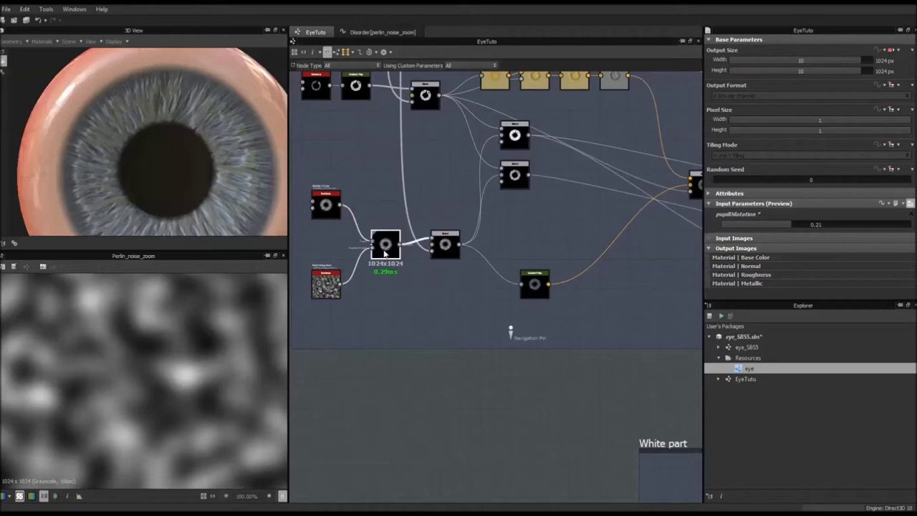
{"action": "left_click_drag", "start_coordinate": [745, 217], "coordinate": [766, 215]}
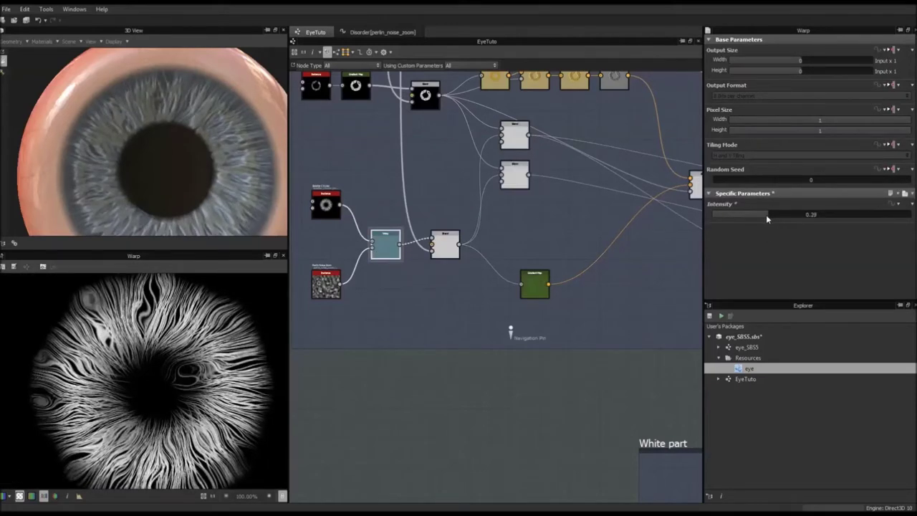
Preview the graph's input parameters with pupilDilatation at 0.29, leaving the preview without applying it to the default values
{"action": "left_click", "coordinate": [621, 381]}
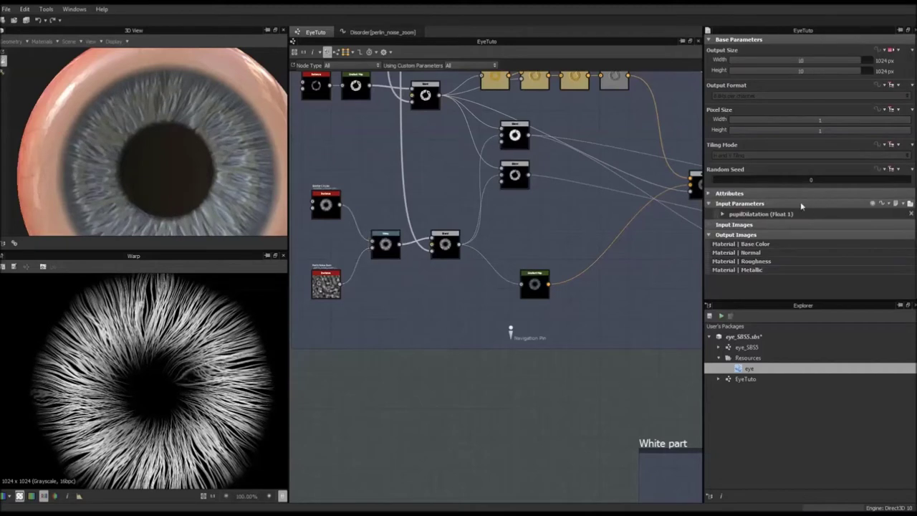
{"action": "left_click", "coordinate": [910, 204]}
{"action": "left_click_drag", "start_coordinate": [795, 225], "coordinate": [845, 231]}
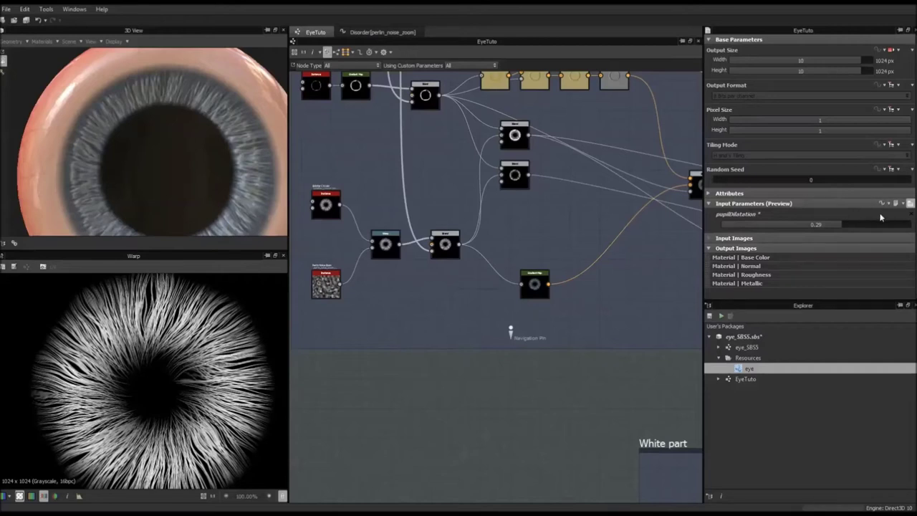
{"action": "left_click", "coordinate": [910, 203]}
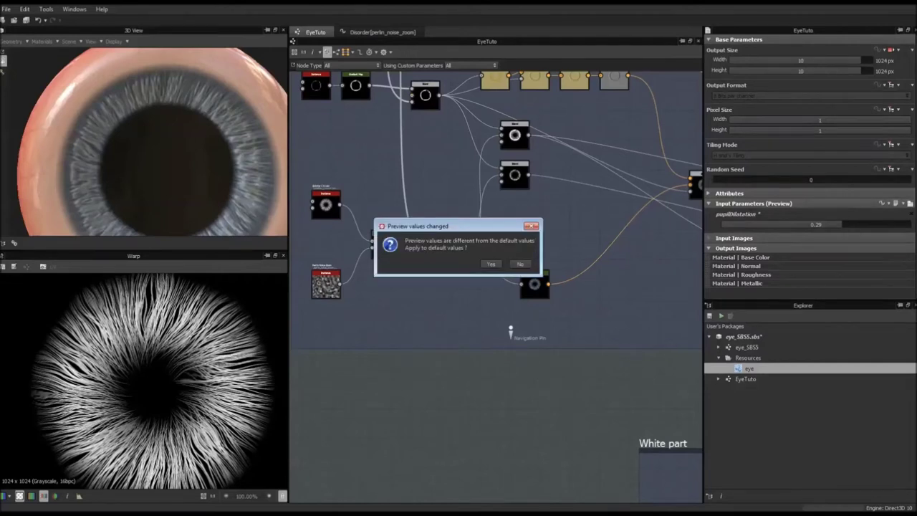
{"action": "left_click", "coordinate": [520, 264]}
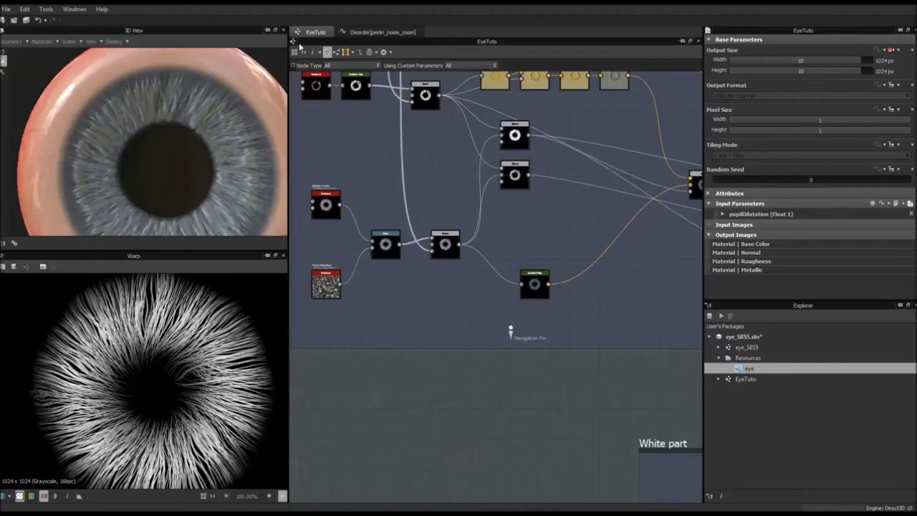
In the Disorder function, set the Float constant that multiplies pupilDilatation to 100
{"action": "left_click", "coordinate": [382, 32]}
{"action": "left_click", "coordinate": [422, 433]}
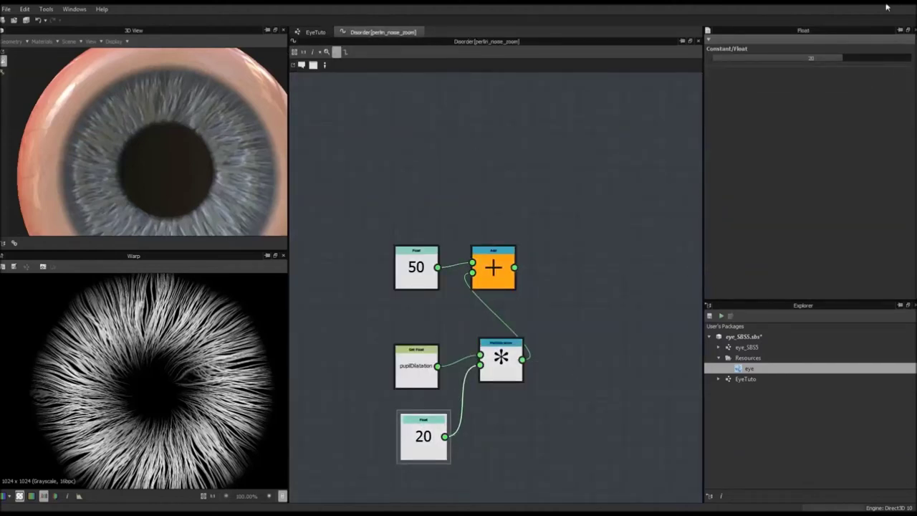
{"action": "double_click", "coordinate": [808, 57]}
{"action": "type", "text": "60"}
{"action": "key", "text": "Return"}
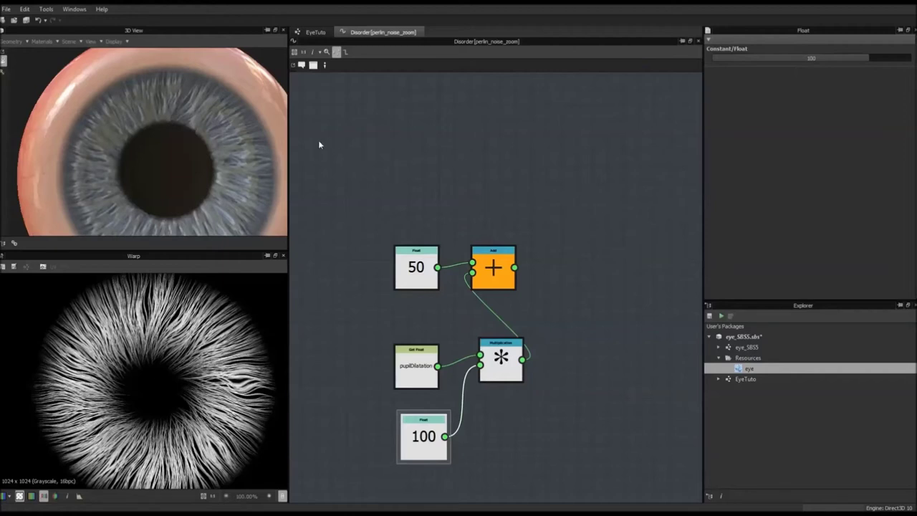
Return to the EyeTuto graph and preview how the iris fibres respond to the pupilDilatation slider
{"action": "left_click", "coordinate": [316, 32]}
{"action": "left_click", "coordinate": [409, 395]}
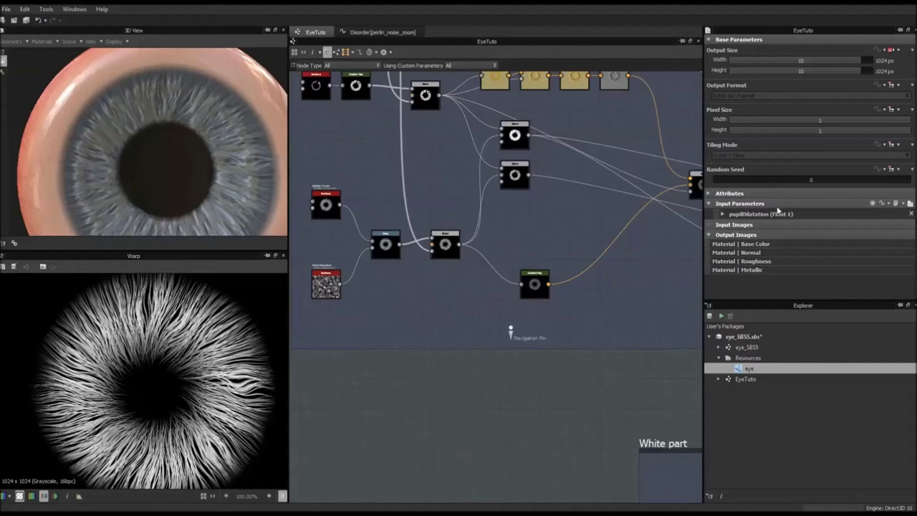
{"action": "left_click", "coordinate": [909, 203]}
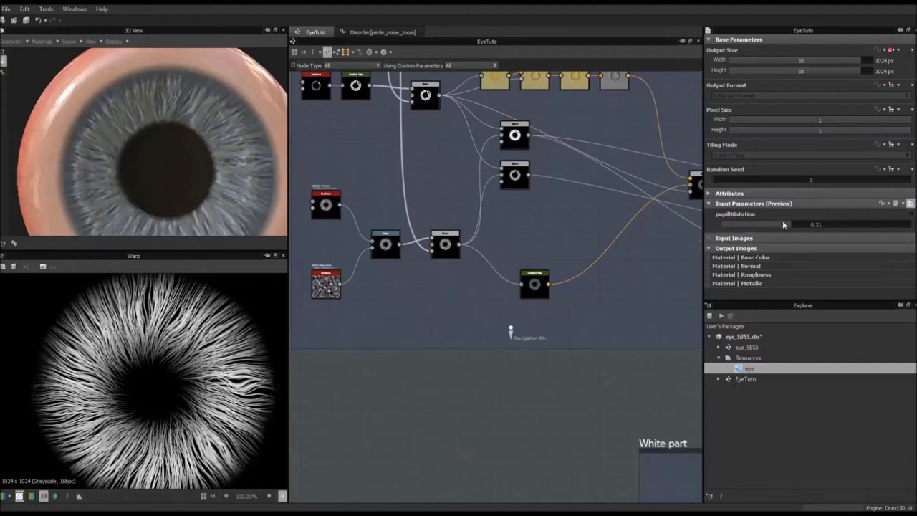
{"action": "mouse_move", "coordinate": [789, 223]}
{"action": "left_mouse_down"}
{"action": "mouse_move", "coordinate": [824, 225]}
{"action": "mouse_move", "coordinate": [743, 226]}
{"action": "mouse_move", "coordinate": [789, 228]}
{"action": "left_mouse_up"}
{"action": "left_click", "coordinate": [906, 203]}
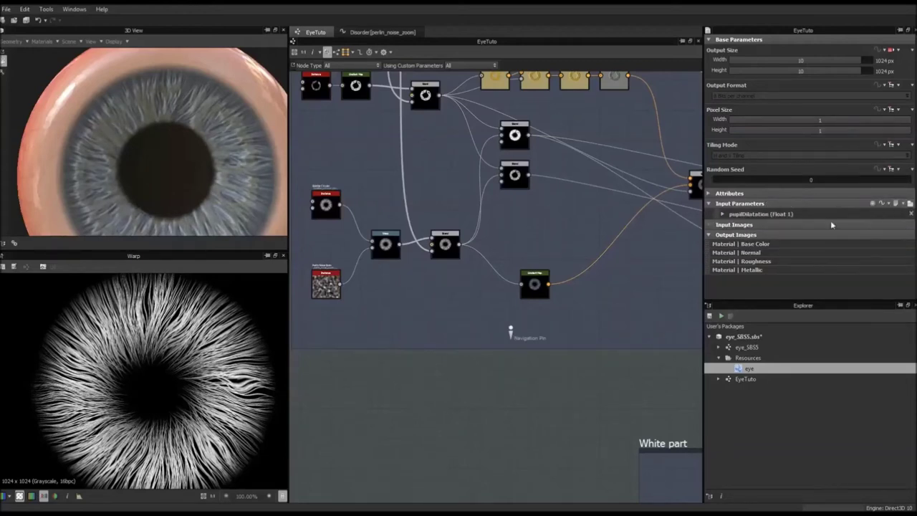
Set the default value of the pupilDilatation input parameter to 0.16
{"action": "left_click", "coordinate": [723, 215]}
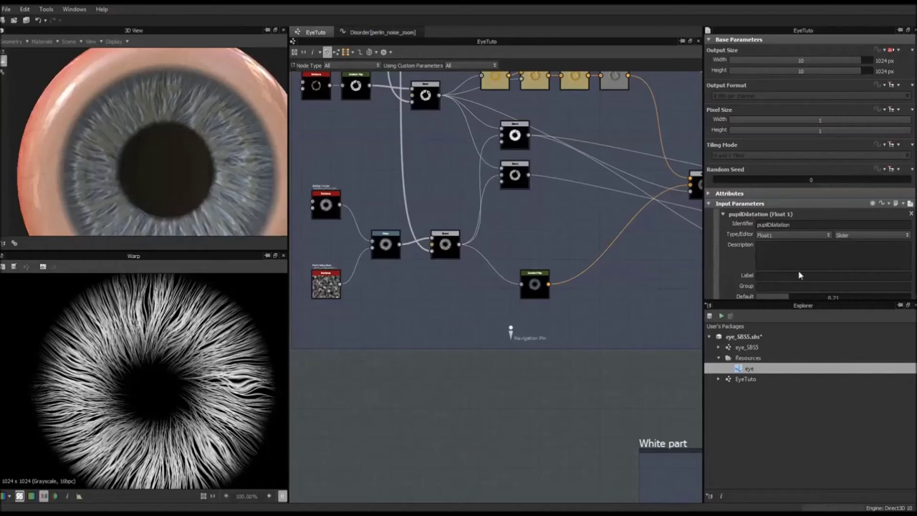
{"action": "scroll", "coordinate": [800, 274], "scroll_direction": "down", "scroll_amount": 2}
{"action": "double_click", "coordinate": [831, 269]}
{"action": "type", "text": "0.16"}
{"action": "key", "text": "Return"}
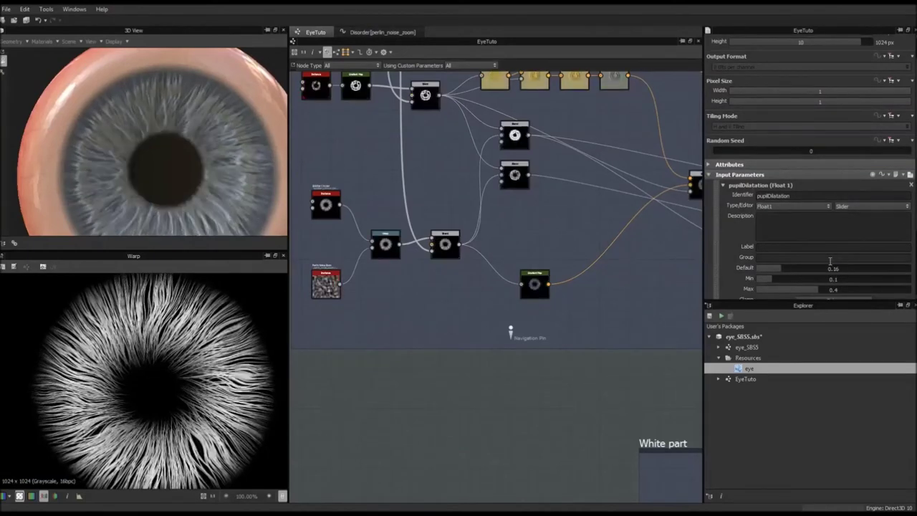
Examine the iris, pupil and veined white of the eye in the 3D view from the front and the side
{"action": "scroll", "coordinate": [483, 242], "scroll_direction": "down", "scroll_amount": 3}
{"action": "scroll", "coordinate": [206, 149], "scroll_direction": "down", "scroll_amount": 5}
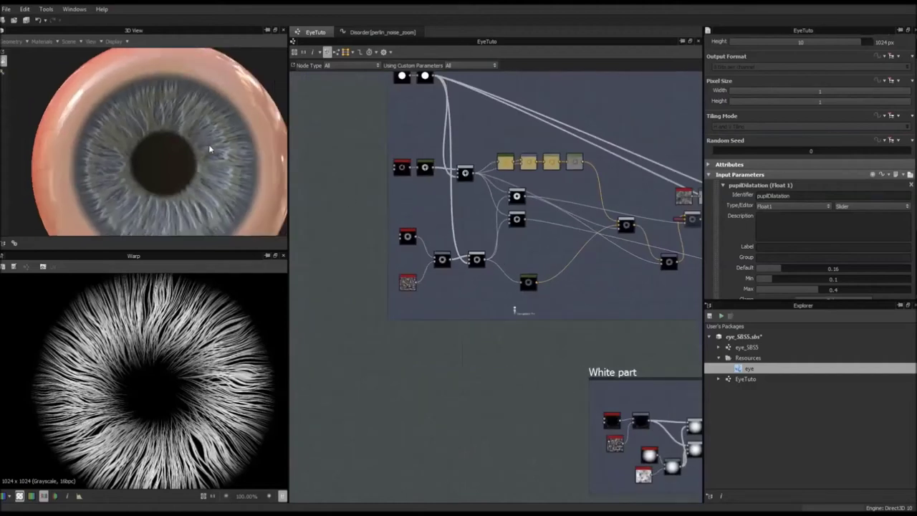
{"action": "left_click_drag", "start_coordinate": [204, 149], "coordinate": [162, 146]}
{"action": "middle_click_drag", "start_coordinate": [161, 143], "coordinate": [160, 137]}
{"action": "scroll", "coordinate": [161, 137], "scroll_direction": "up", "scroll_amount": 3}
{"action": "scroll", "coordinate": [161, 136], "scroll_direction": "down", "scroll_amount": 2}
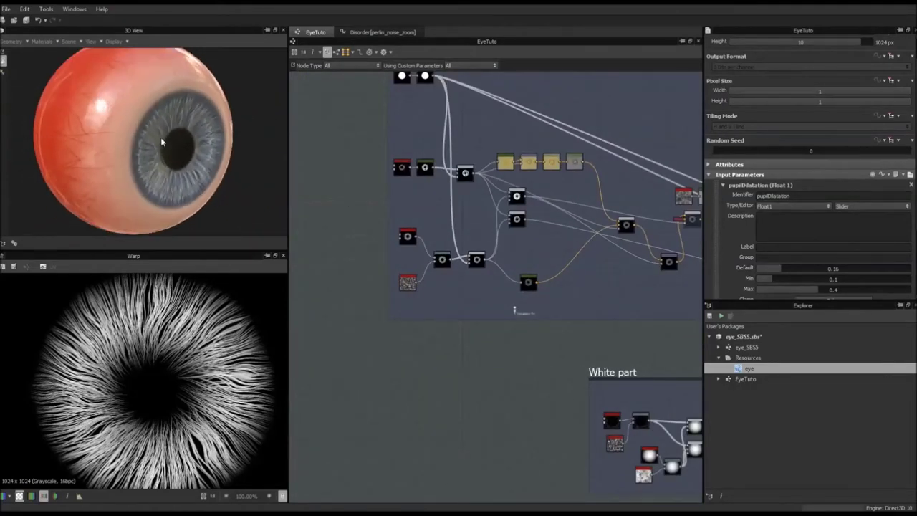
{"action": "left_click_drag", "start_coordinate": [180, 135], "coordinate": [151, 125]}
{"action": "scroll", "coordinate": [151, 125], "scroll_direction": "up", "scroll_amount": 1}
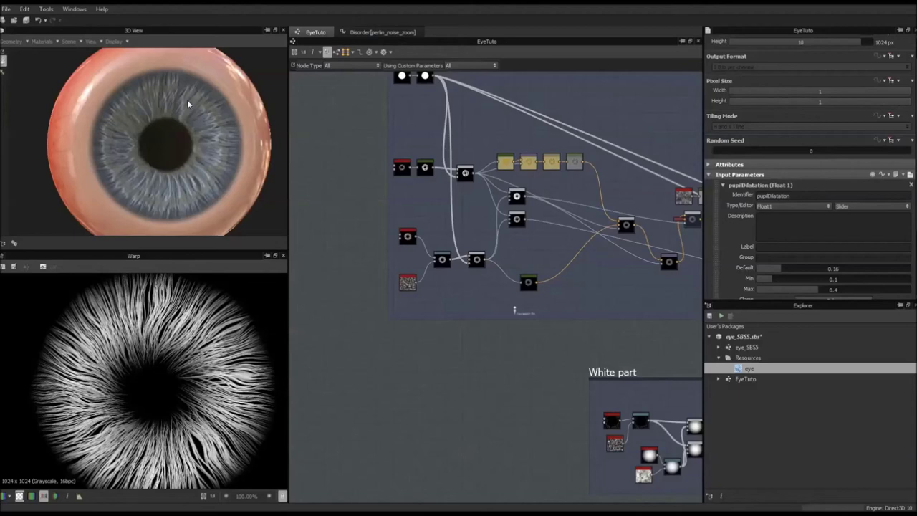
{"action": "mouse_move", "coordinate": [181, 180]}
{"action": "left_mouse_down"}
{"action": "mouse_move", "coordinate": [205, 176]}
{"action": "mouse_move", "coordinate": [189, 159]}
{"action": "mouse_move", "coordinate": [164, 171]}
{"action": "mouse_move", "coordinate": [192, 177]}
{"action": "left_mouse_up"}
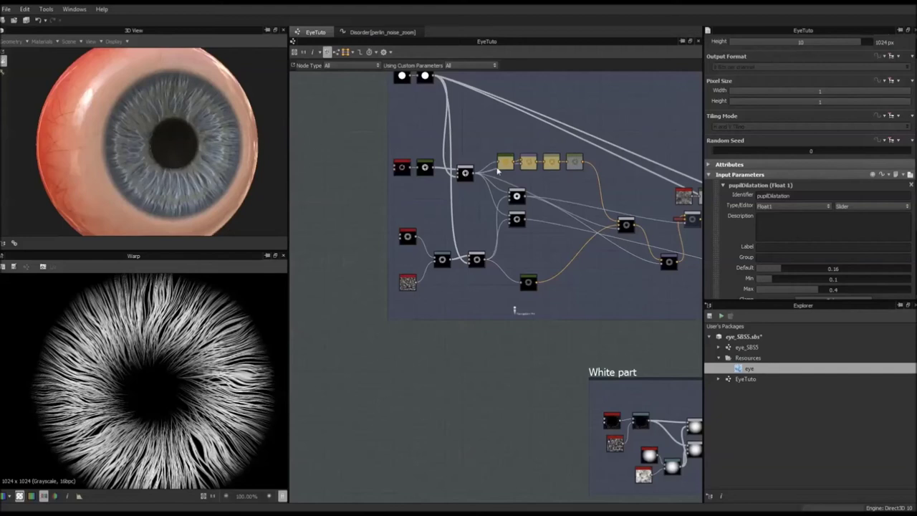
Examine the whole graph from the Iris, White part and Pupil frames to the outputs, and box-select the output nodes
{"action": "middle_click_drag", "start_coordinate": [505, 170], "coordinate": [370, 187]}
{"action": "scroll", "coordinate": [370, 187], "scroll_direction": "down", "scroll_amount": 2}
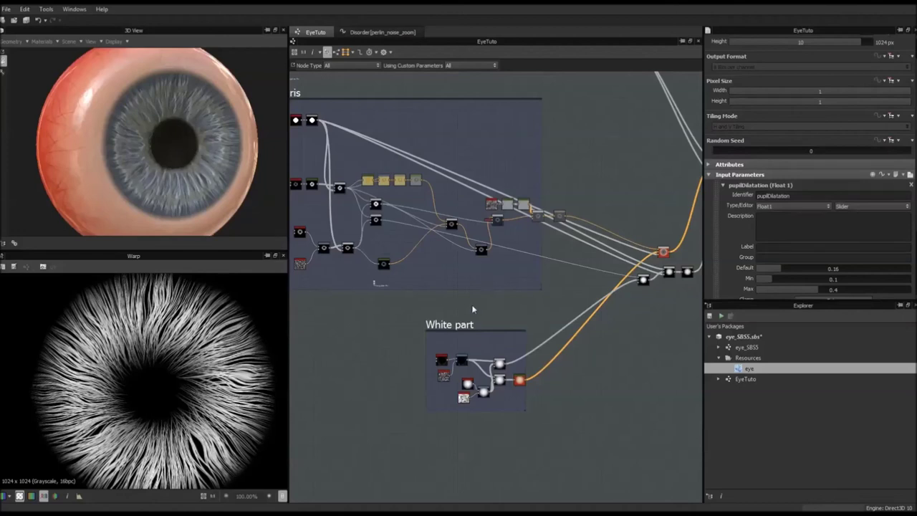
{"action": "middle_click_drag", "start_coordinate": [472, 306], "coordinate": [505, 291]}
{"action": "scroll", "coordinate": [504, 291], "scroll_direction": "down", "scroll_amount": 3}
{"action": "middle_click_drag", "start_coordinate": [537, 230], "coordinate": [373, 253]}
{"action": "middle_click_drag", "start_coordinate": [437, 244], "coordinate": [497, 246]}
{"action": "scroll", "coordinate": [515, 246], "scroll_direction": "down", "scroll_amount": 3}
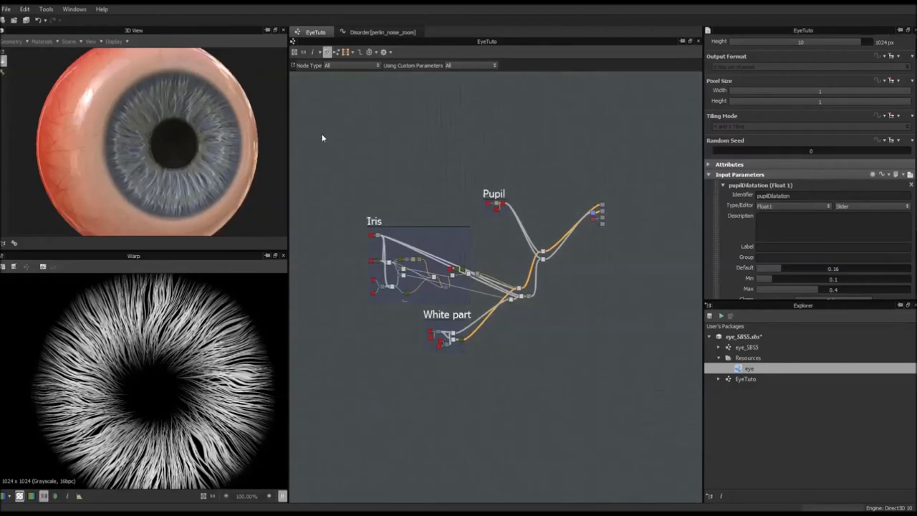
{"action": "left_click_drag", "start_coordinate": [642, 184], "coordinate": [592, 245]}
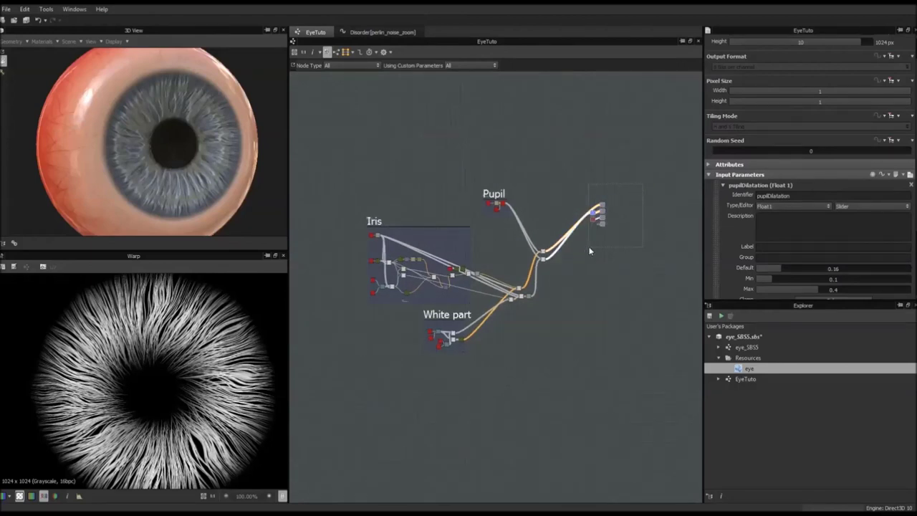